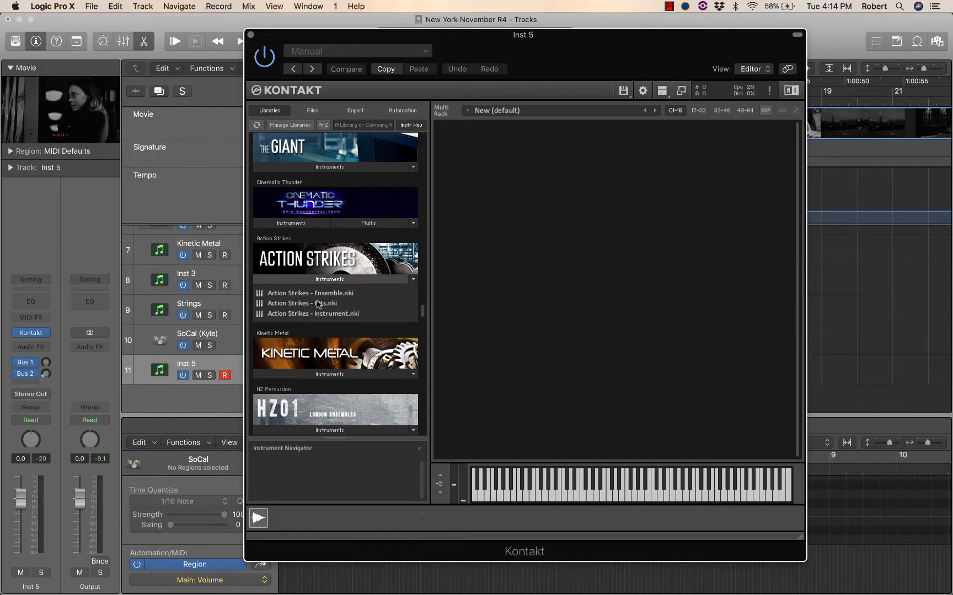
Step: Examine the Ensemble, Hits and Instrument patches of the Action Strikes library
left_click(298, 296)
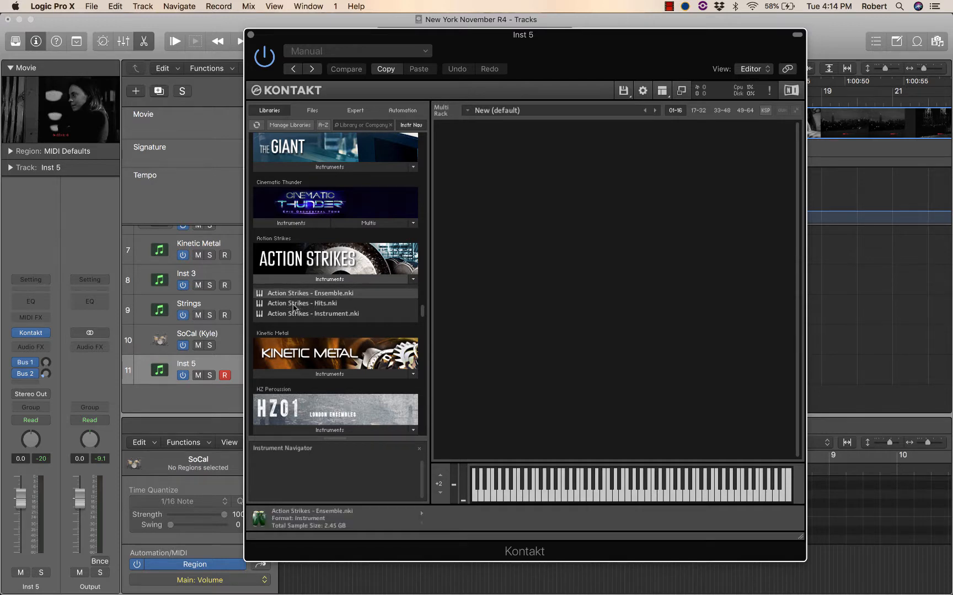
left_click(294, 315)
left_click(292, 304)
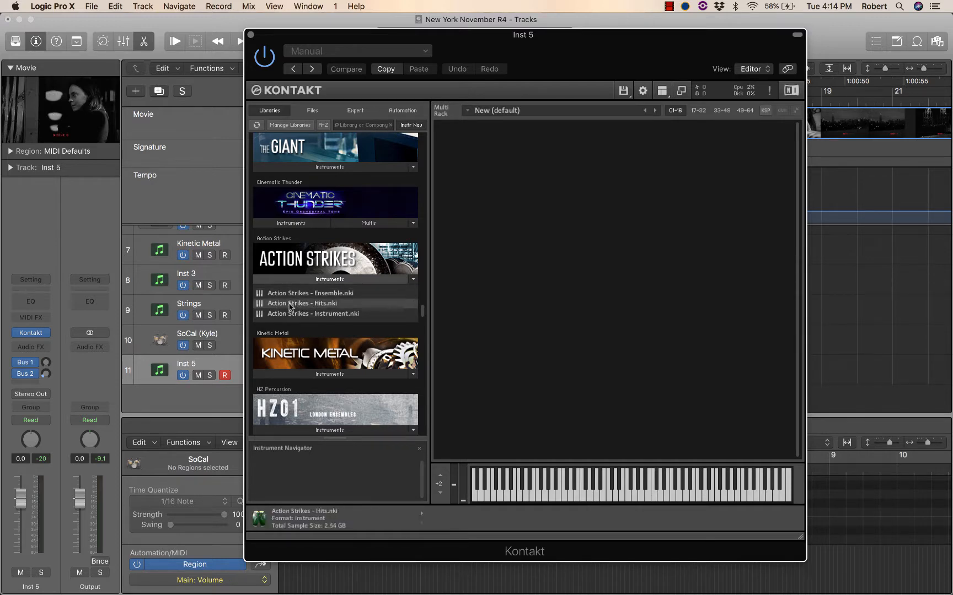
left_click(291, 314)
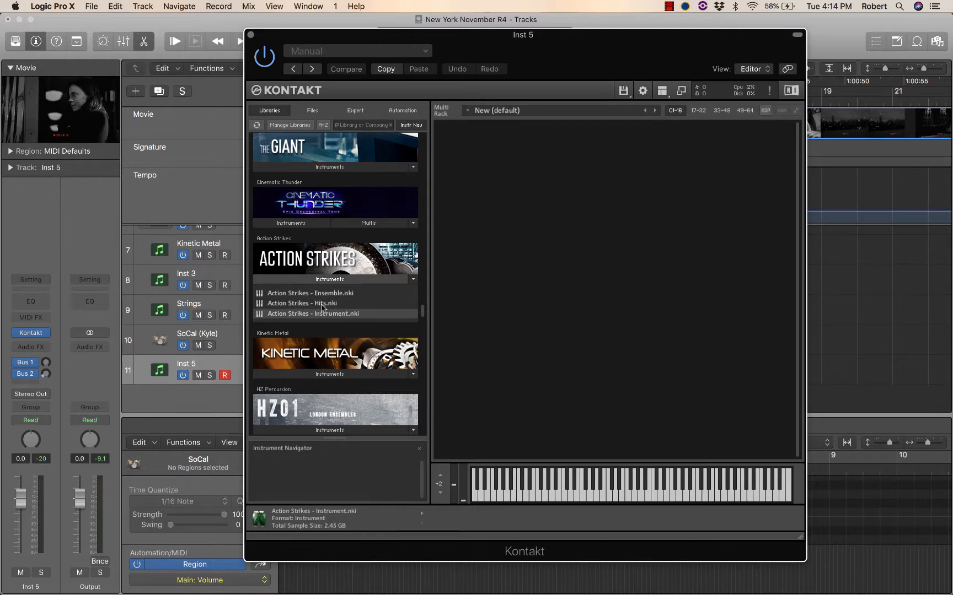
left_click(302, 304)
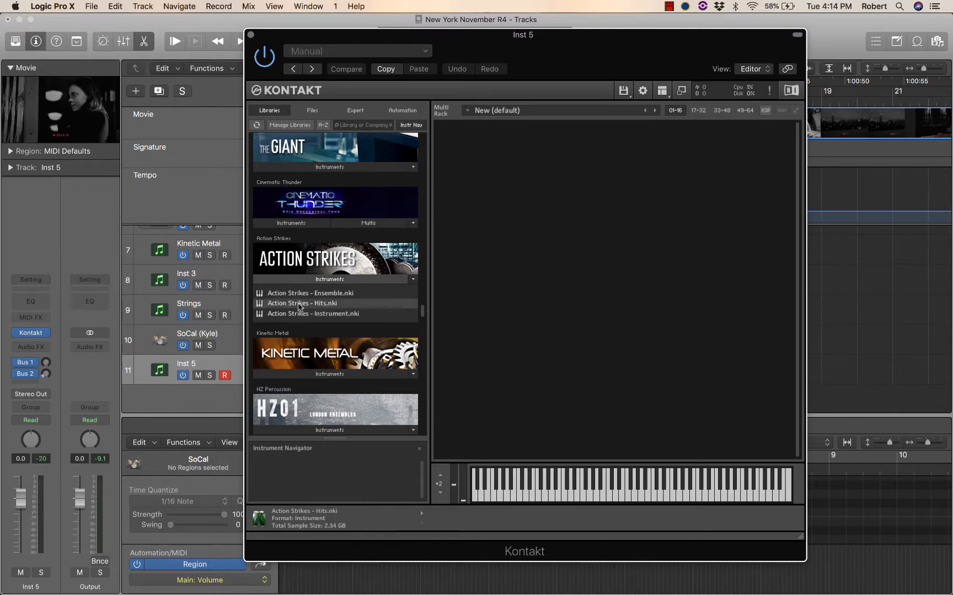
left_click(303, 297)
left_click(302, 305)
left_click(308, 294)
left_click(332, 314)
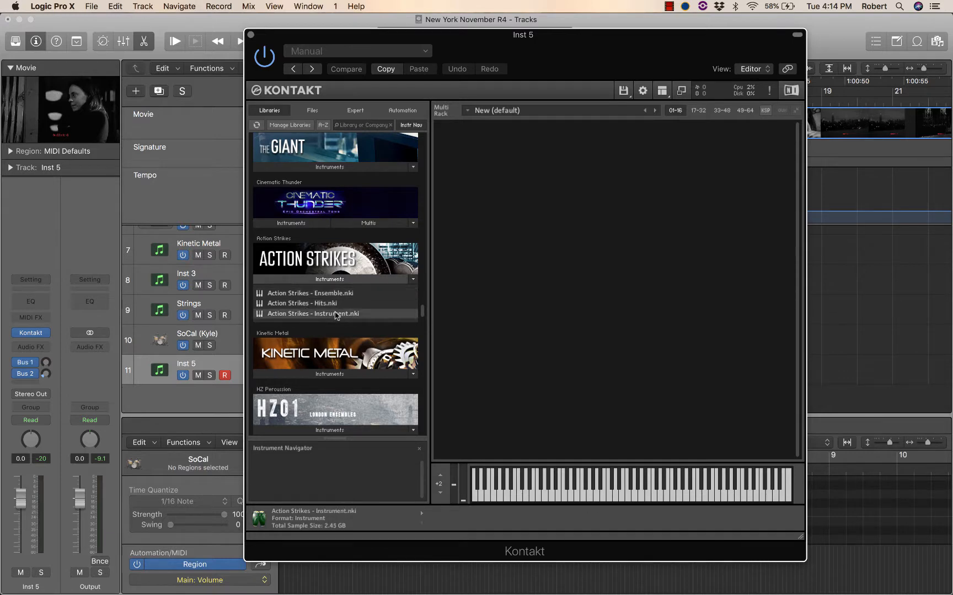
Step: Load the Action Strikes - Ensemble patch into the empty rack and move the plug-in window aside
left_click(301, 294)
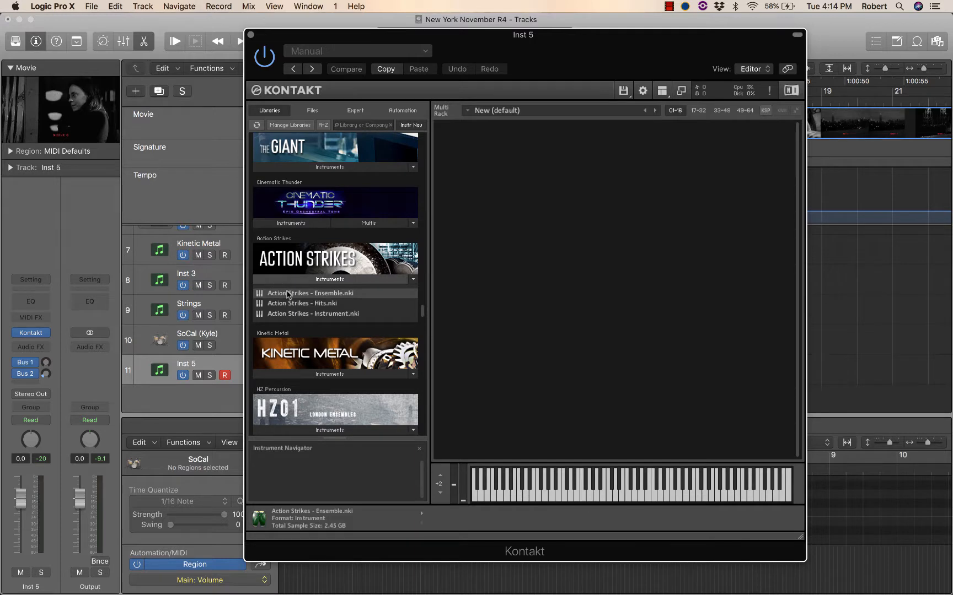
double_click(288, 295)
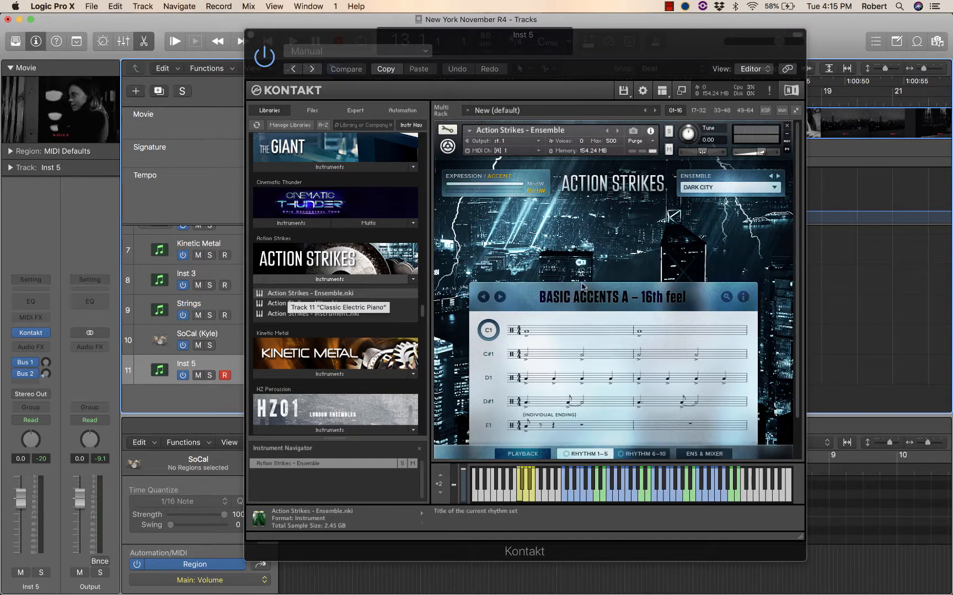
left_click_drag(719, 34, 654, 30)
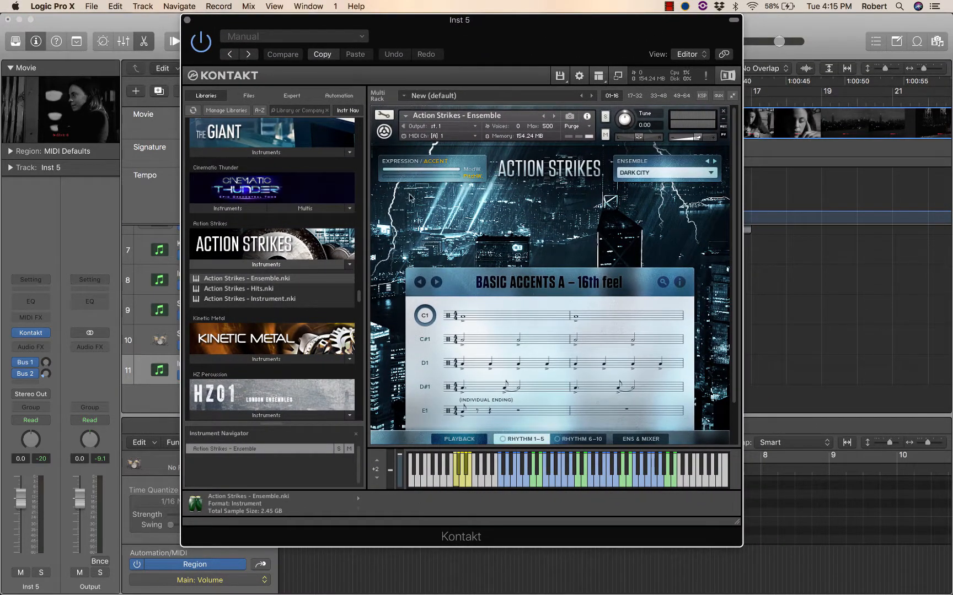
Step: Set the Action Strikes ensemble's MIDI input to Port A, channel 1
left_click(473, 137)
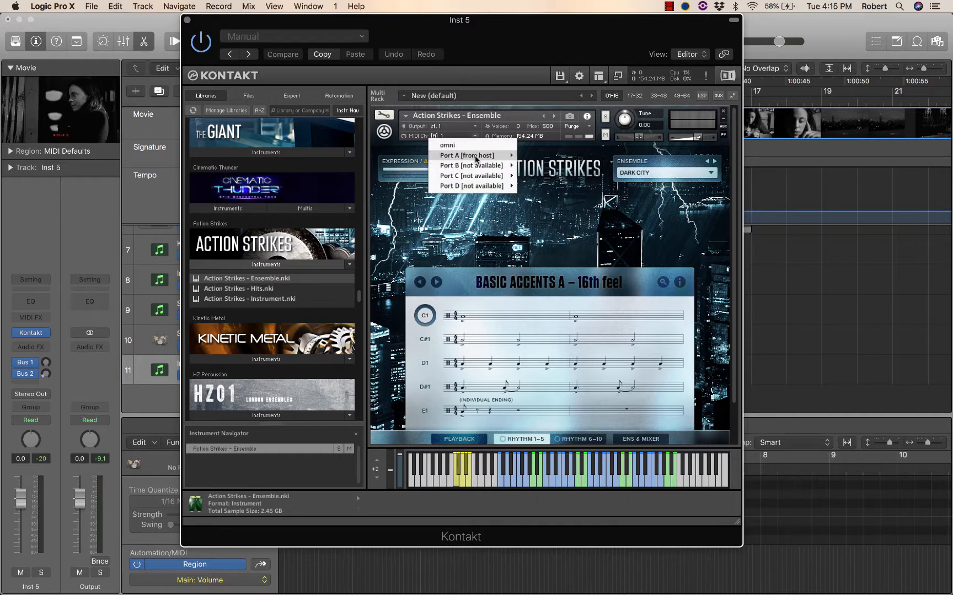
mouse_move(482, 156)
left_click(537, 158)
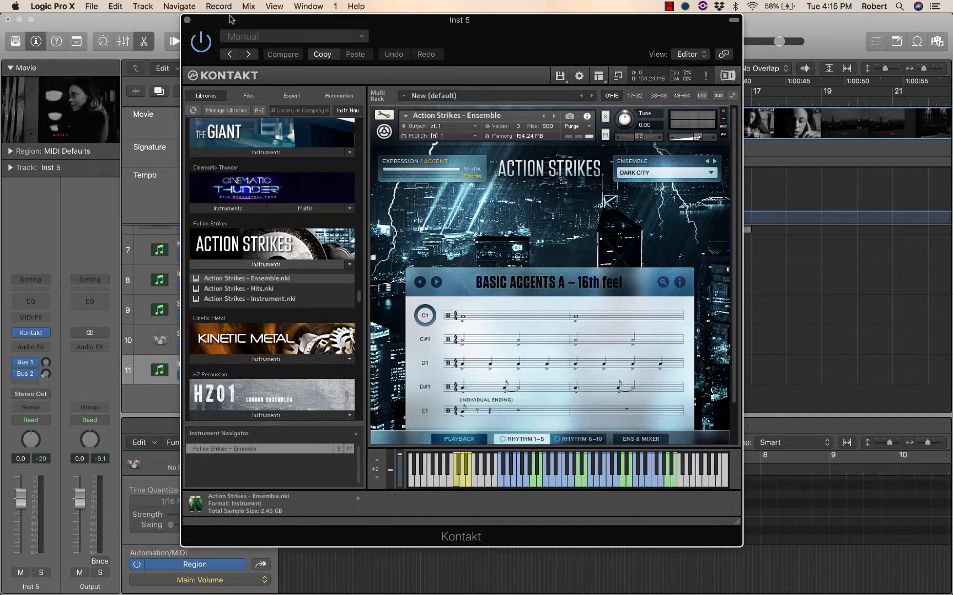
Step: Reveal the Inst 5 track's parameters and set its MIDI channel to 1
left_click_drag(232, 21, 426, 25)
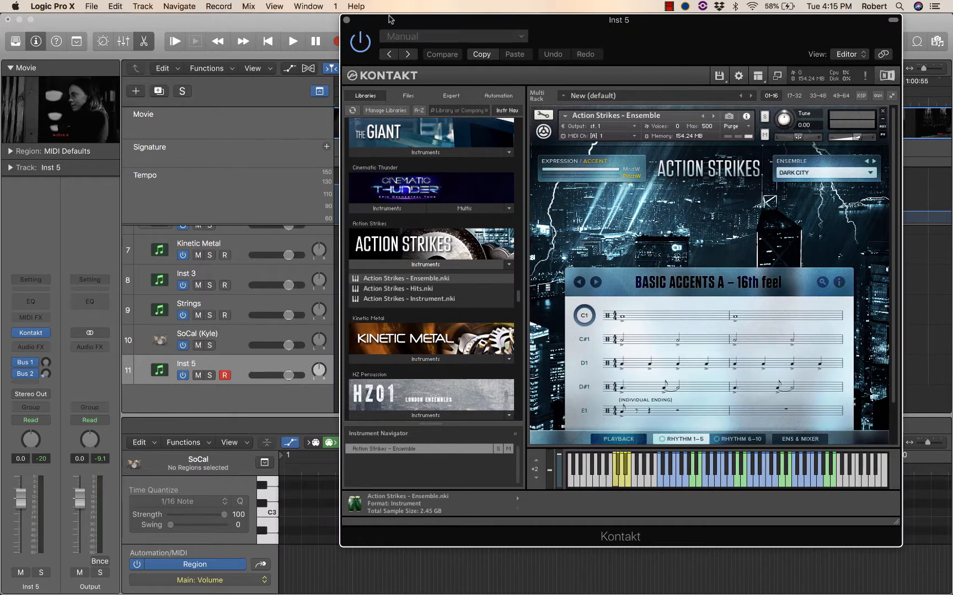
left_click(189, 366)
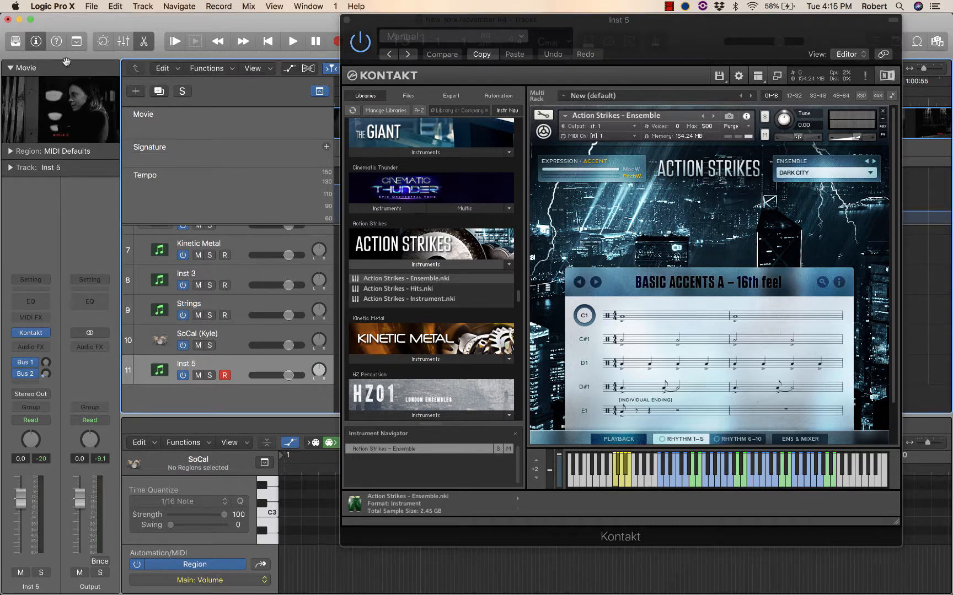
left_click(14, 167)
left_click(69, 219)
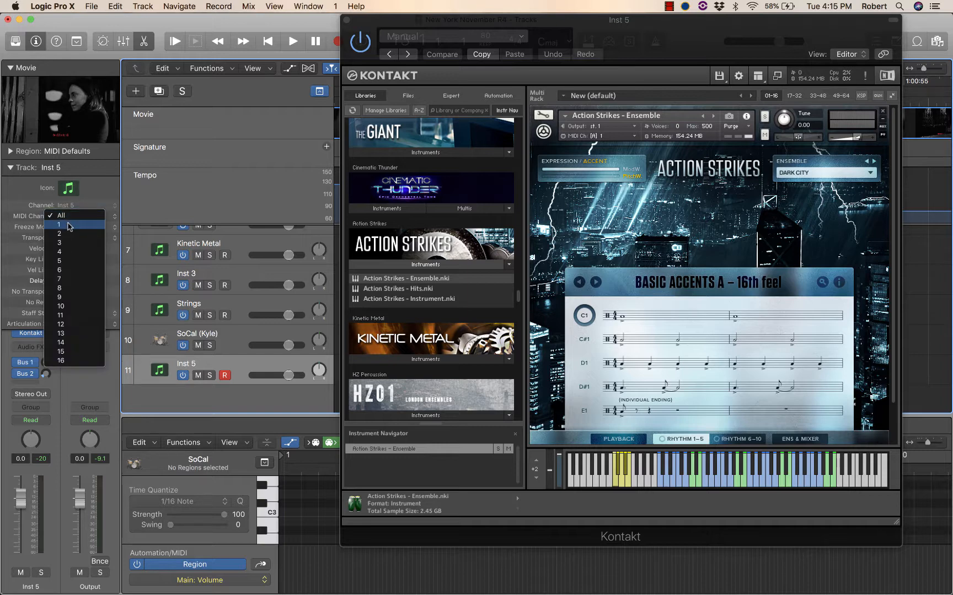
left_click(70, 225)
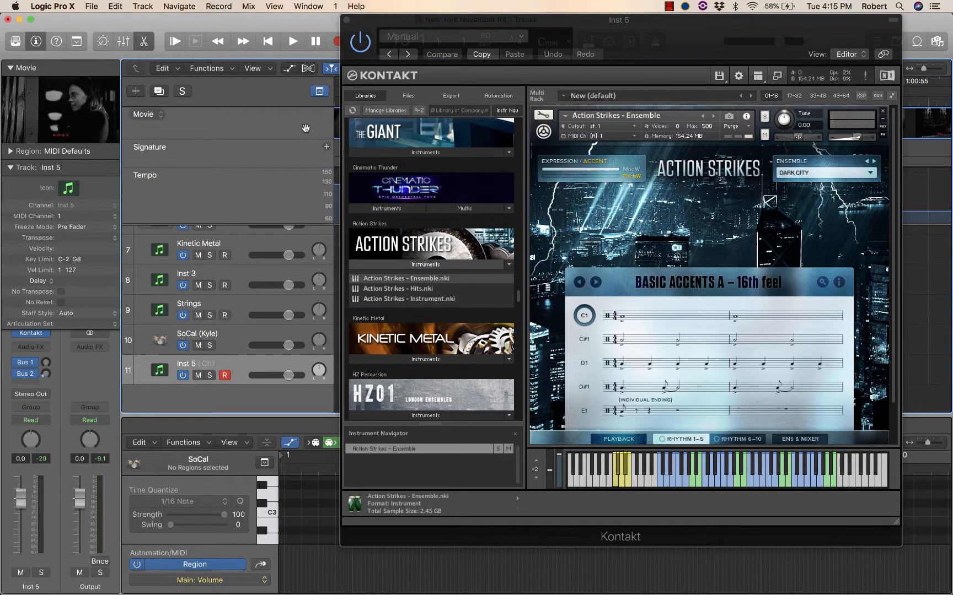
Step: Play a loop key on the virtual keyboard, and toggle the keyboard's display off and back on
left_click(672, 481)
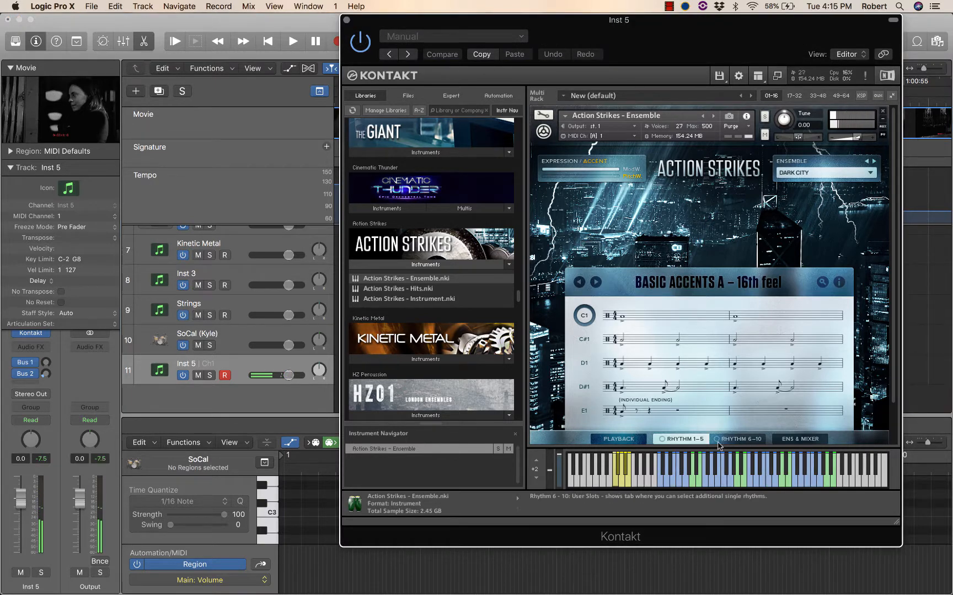
left_click(757, 75)
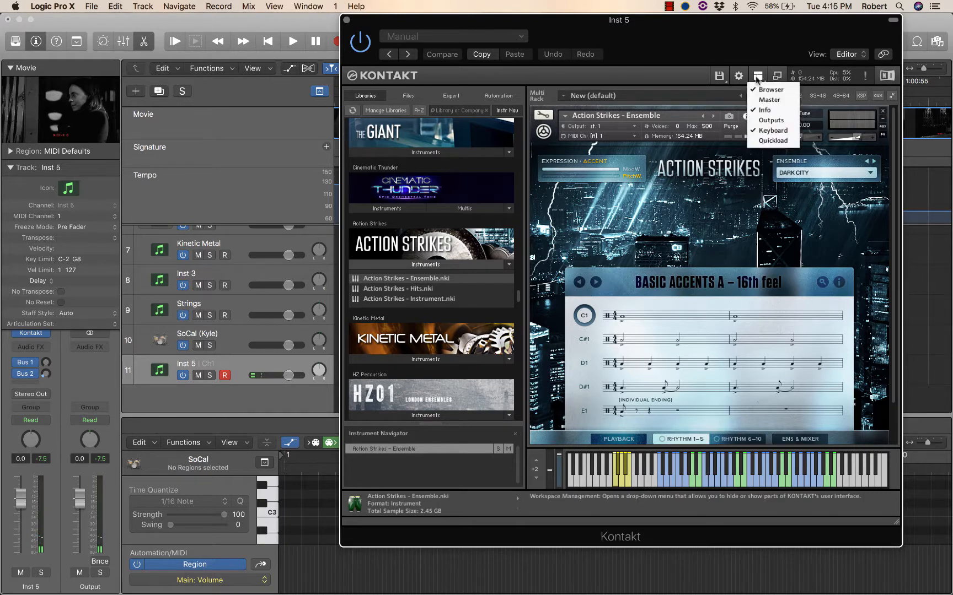
left_click(779, 137)
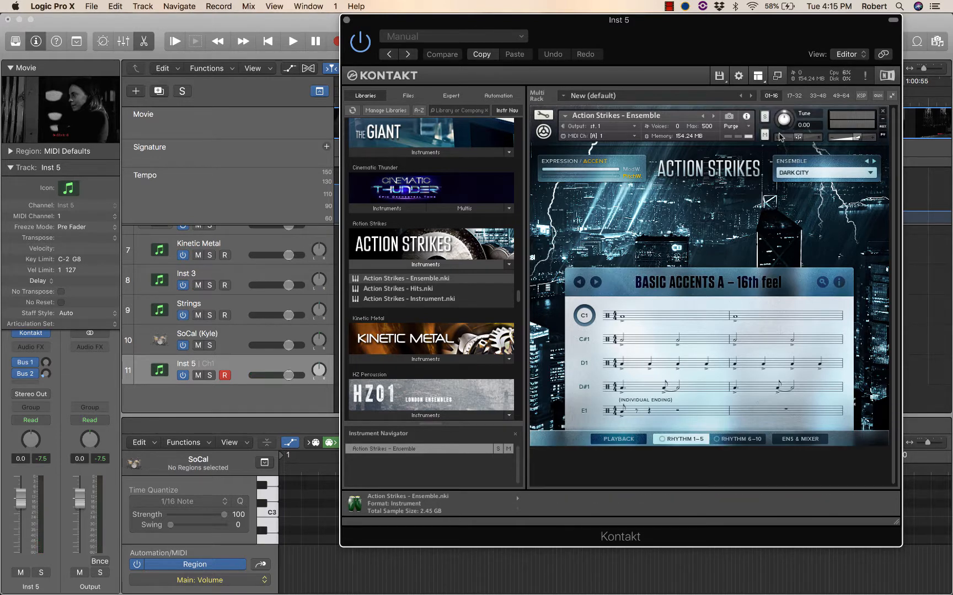
left_click(758, 75)
left_click(761, 131)
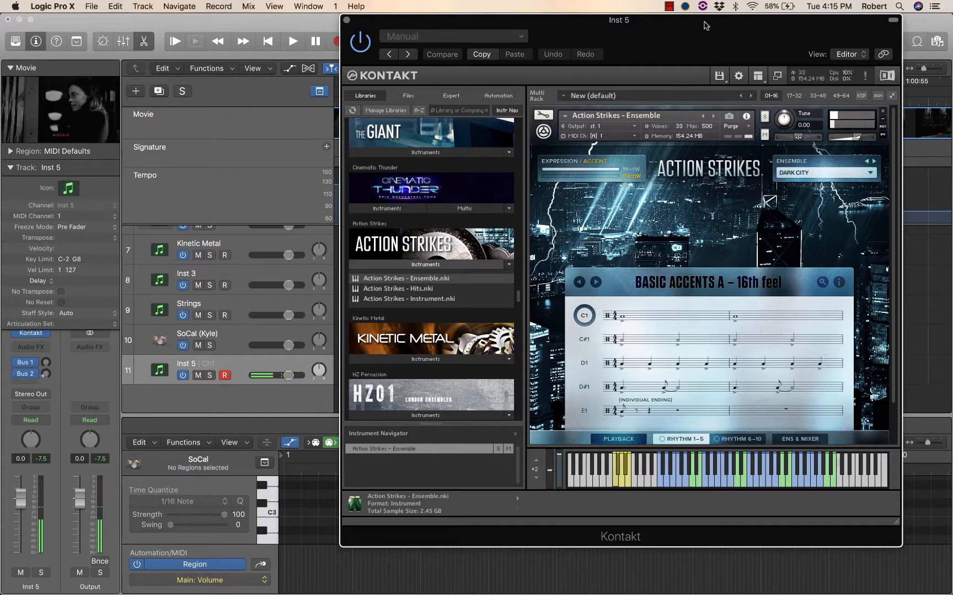
Step: Audition the C#1, D1 and D#1 rhythms of the Basic Accents A set and reselect C1
left_click_drag(699, 37, 574, 56)
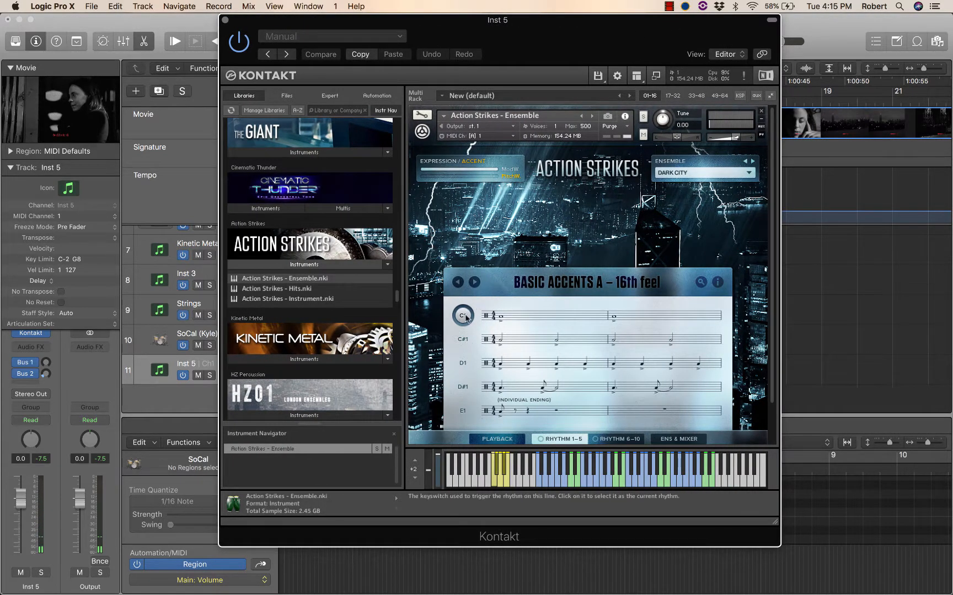
left_click(458, 345)
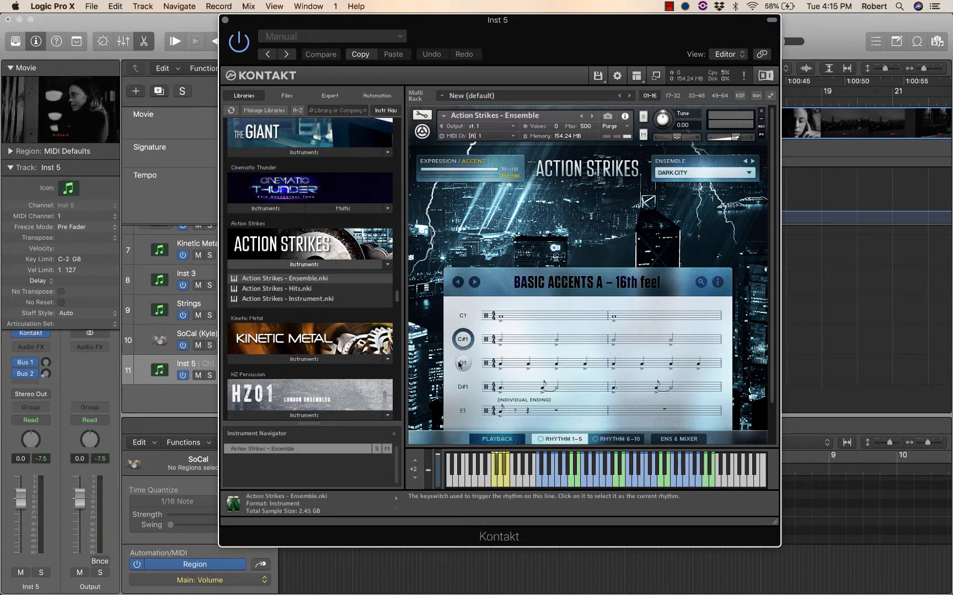
left_click(460, 365)
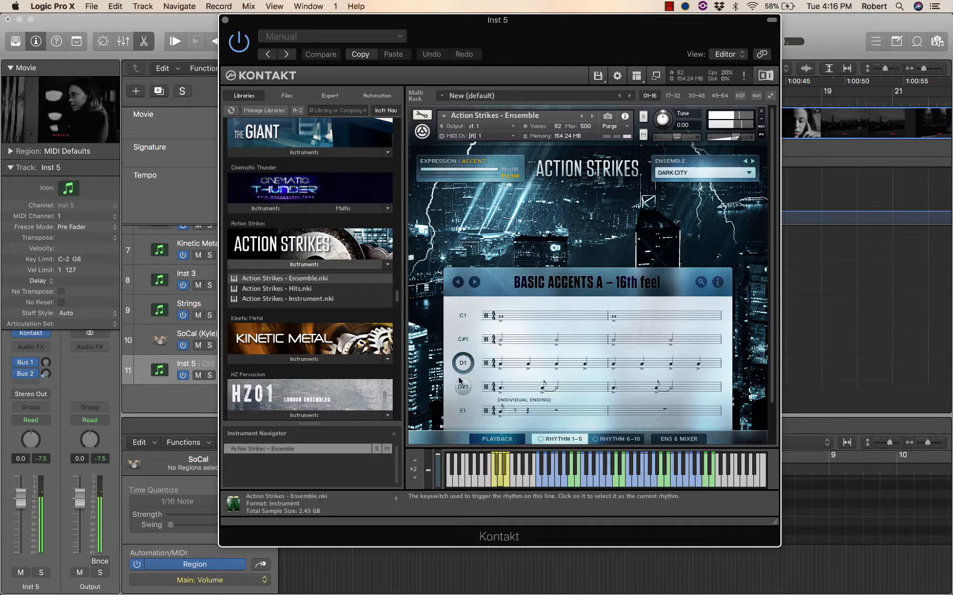
left_click(462, 387)
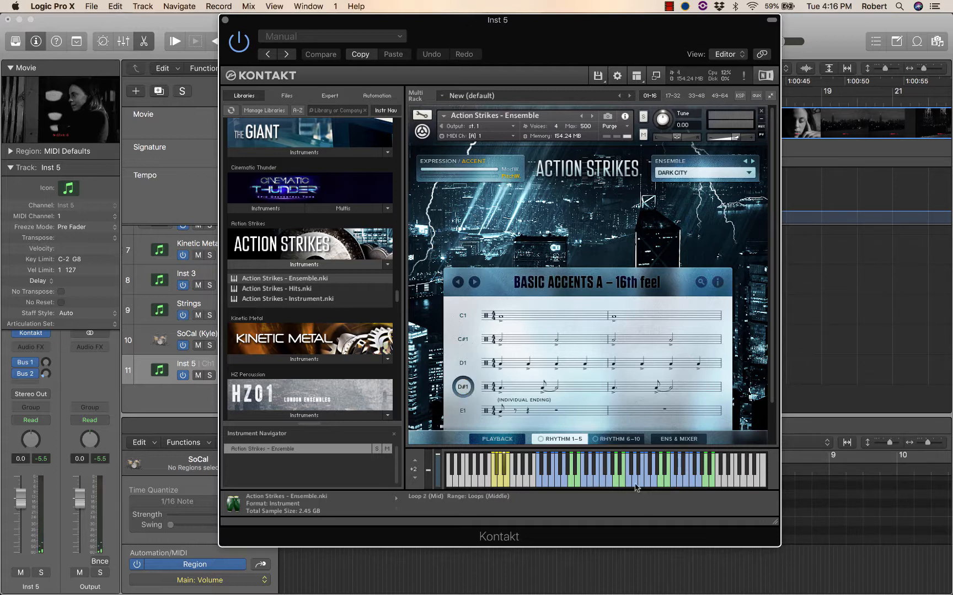
left_click(556, 484)
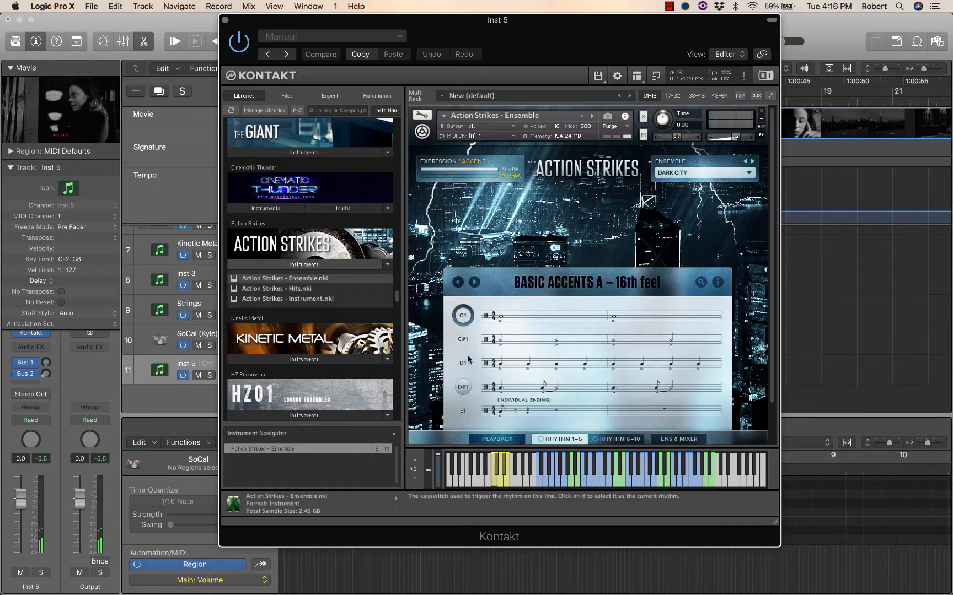
left_click(462, 315)
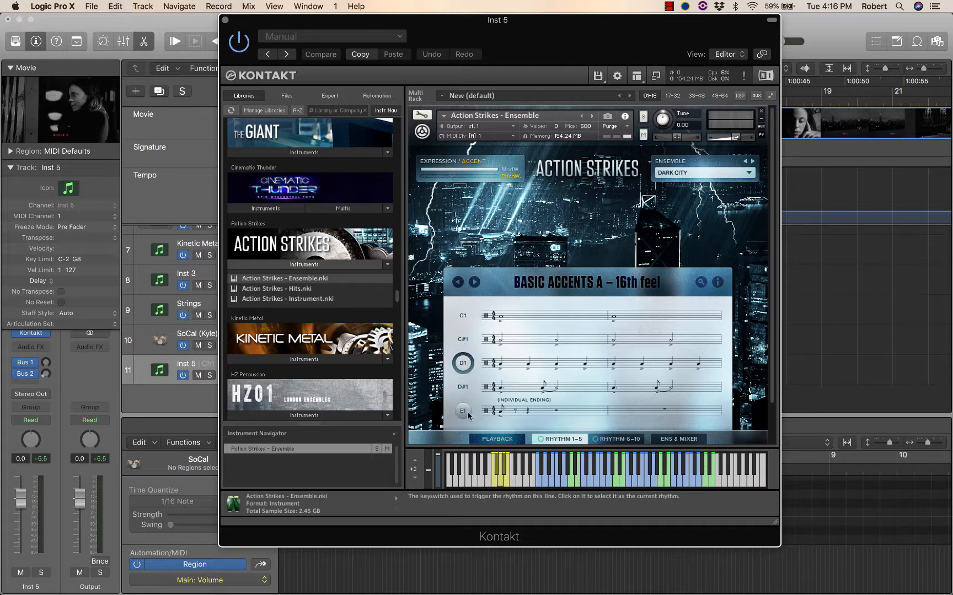
left_click(470, 319)
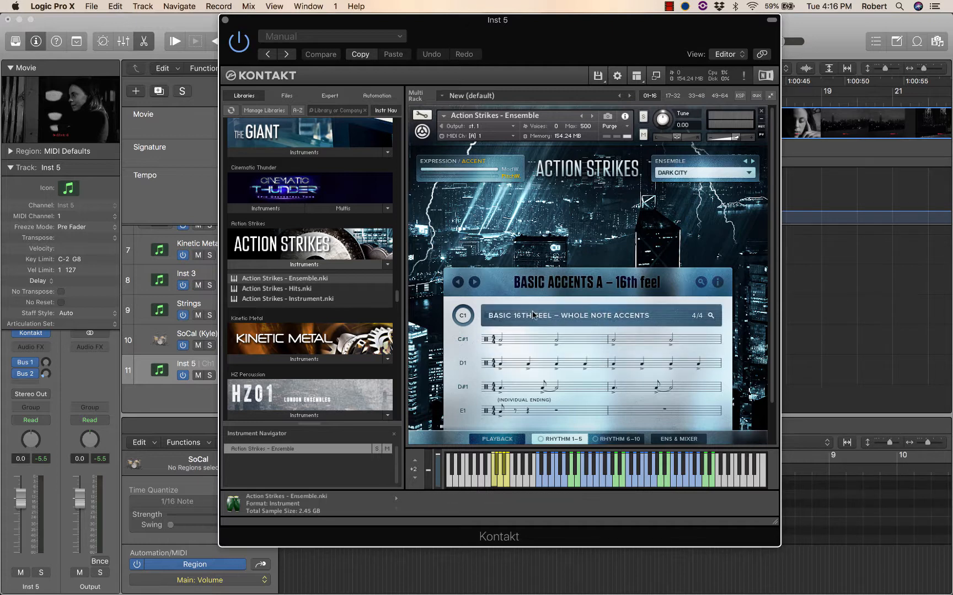
Step: Assign the 4/4 rhythm Chasing 16th Feel – Whole Note Accents to the C1 slot
scroll(774, 320, "down", 2)
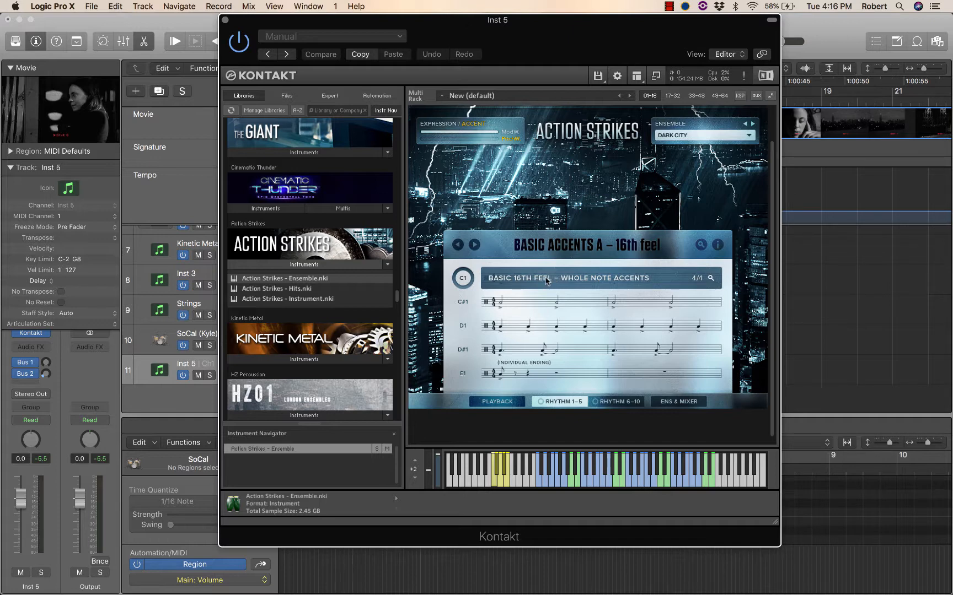
left_click(546, 280)
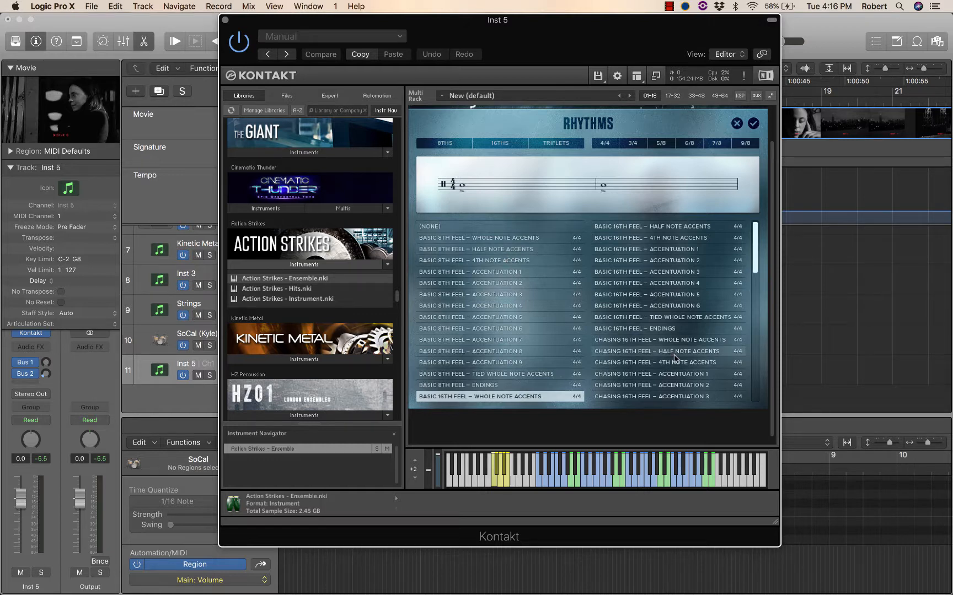
left_click(631, 341)
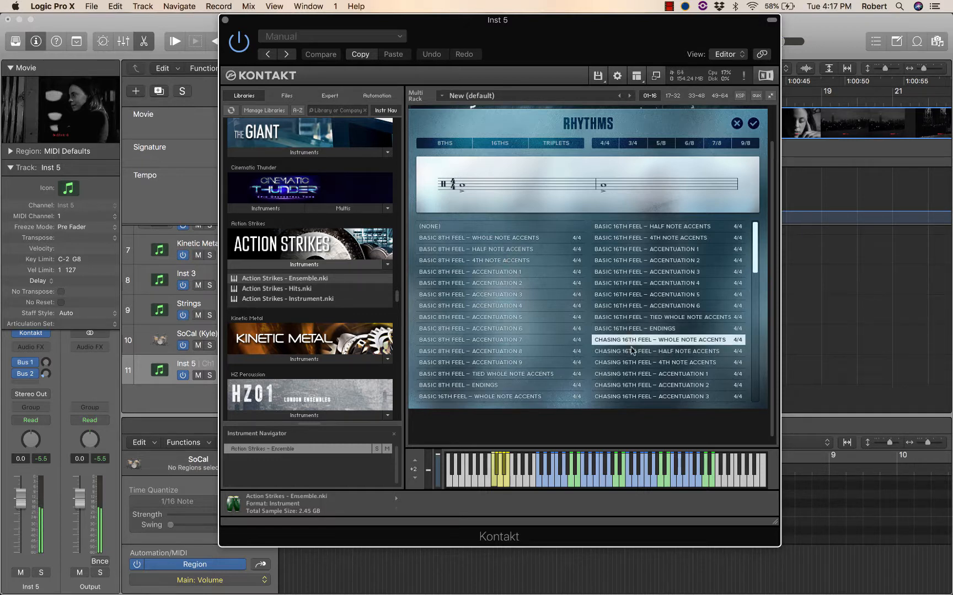
left_click(754, 124)
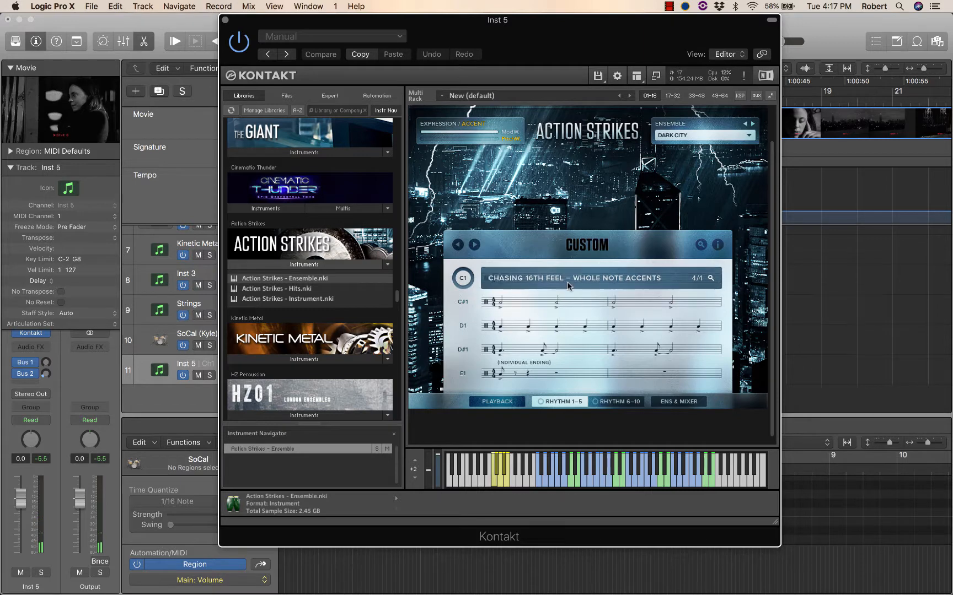
Step: Assign the 4/4 rhythm Basic 8th Triplet Feel – 4th Note Accents to the C1 slot
left_click(568, 284)
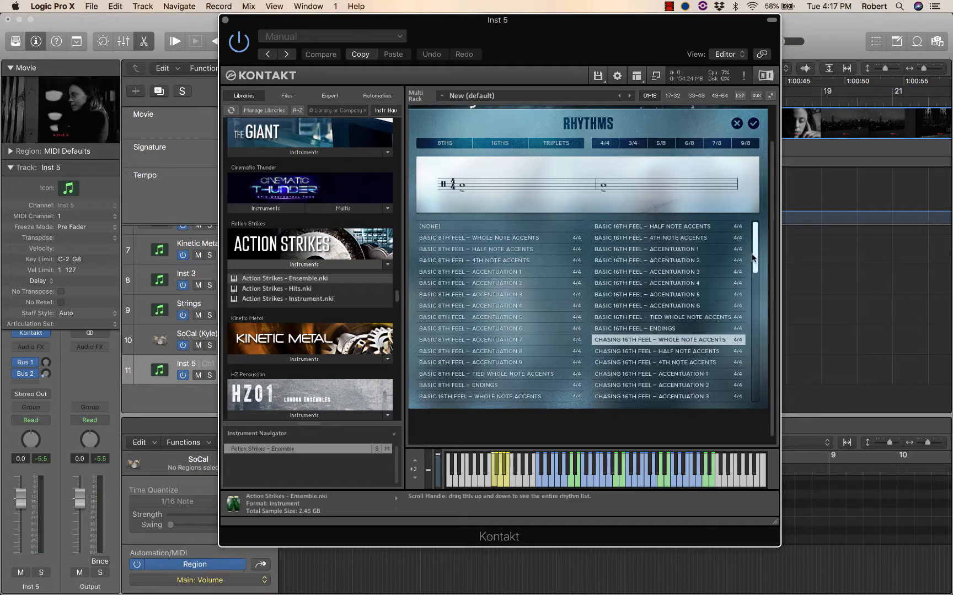
left_click_drag(755, 262, 750, 317)
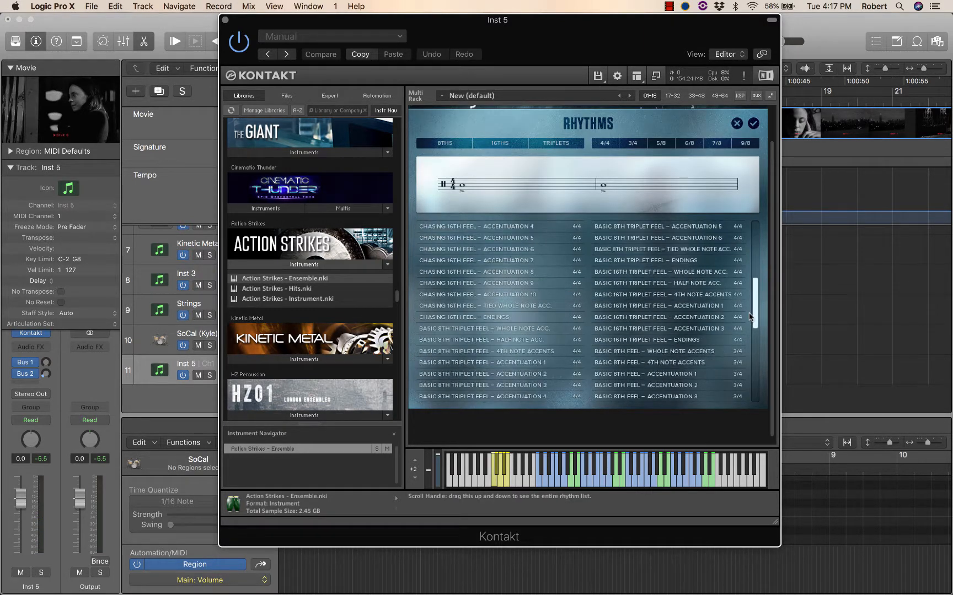
left_click(455, 352)
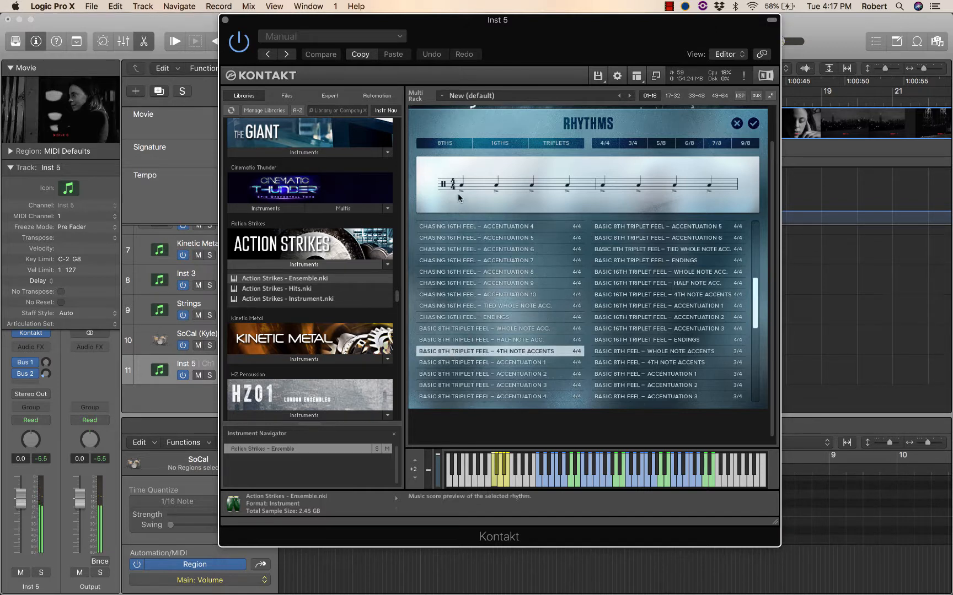
left_click(753, 127)
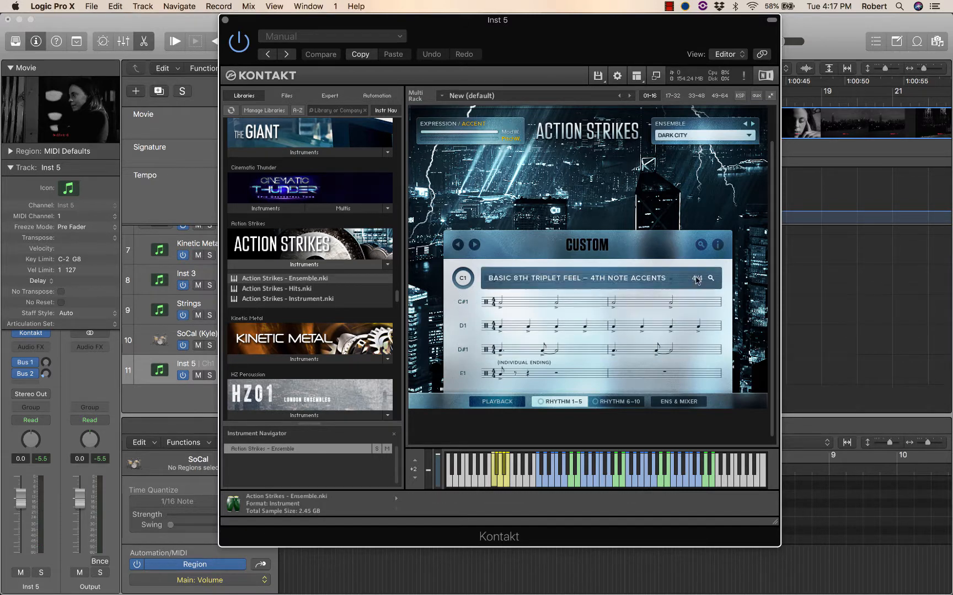
Step: Show the empty user slots for rhythms 6–10
scroll(771, 246, "down", 1)
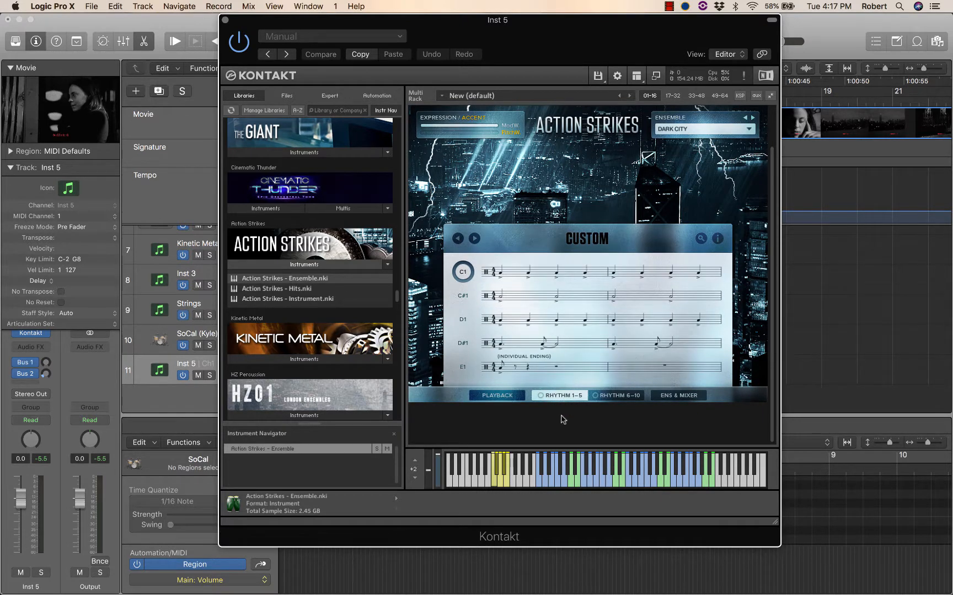
left_click(623, 397)
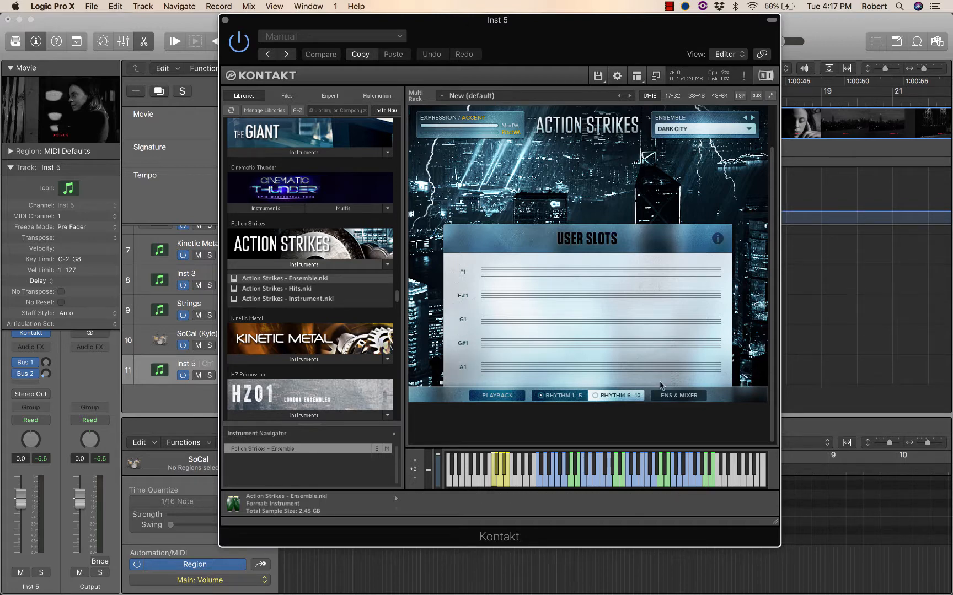
Step: Review the ensemble and mixer page, compare the rhythm 6–10 user slots, and return to the rhythm 1–5 slots
left_click(562, 397)
left_click(698, 395)
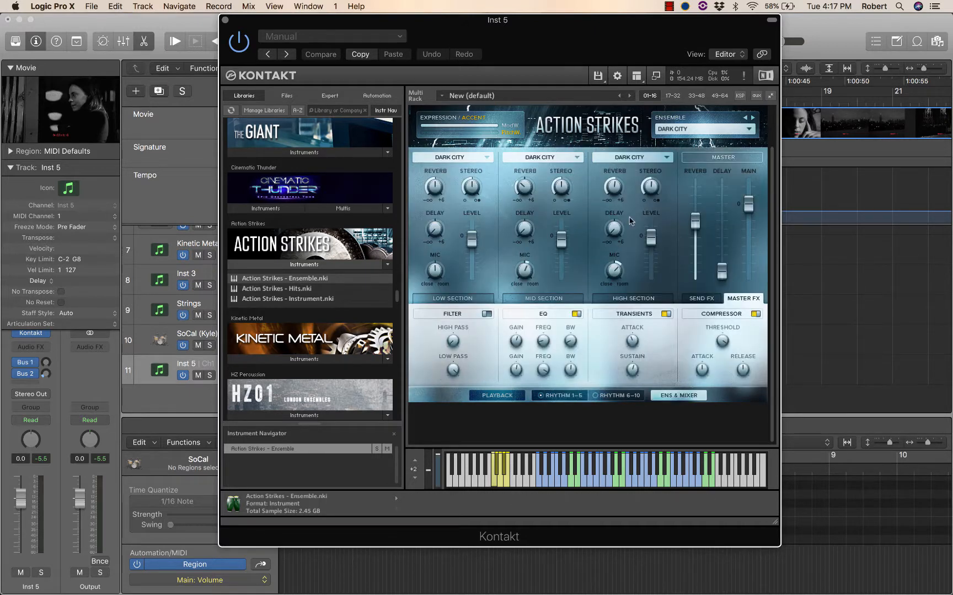
left_click(625, 396)
left_click(576, 396)
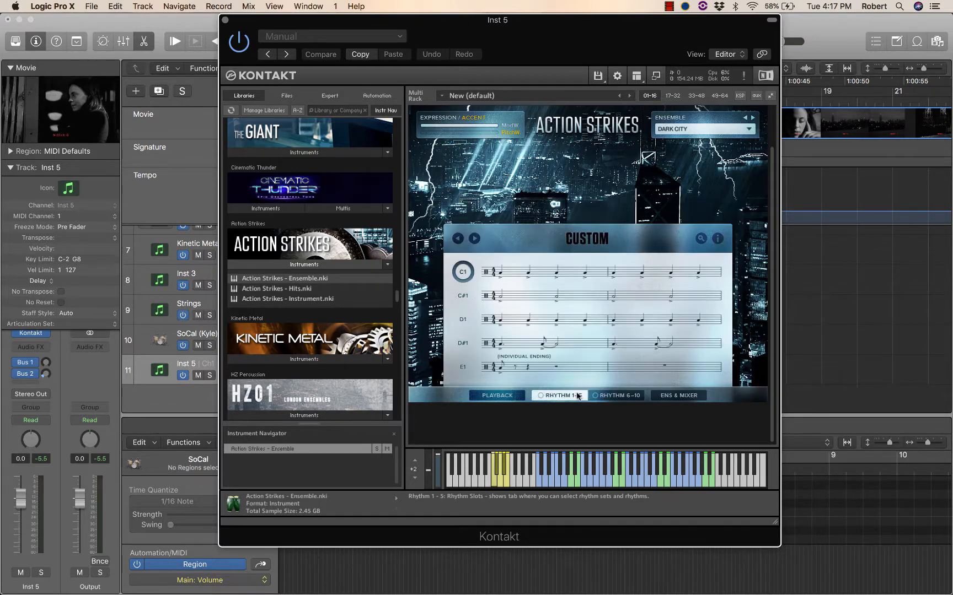
left_click(639, 399)
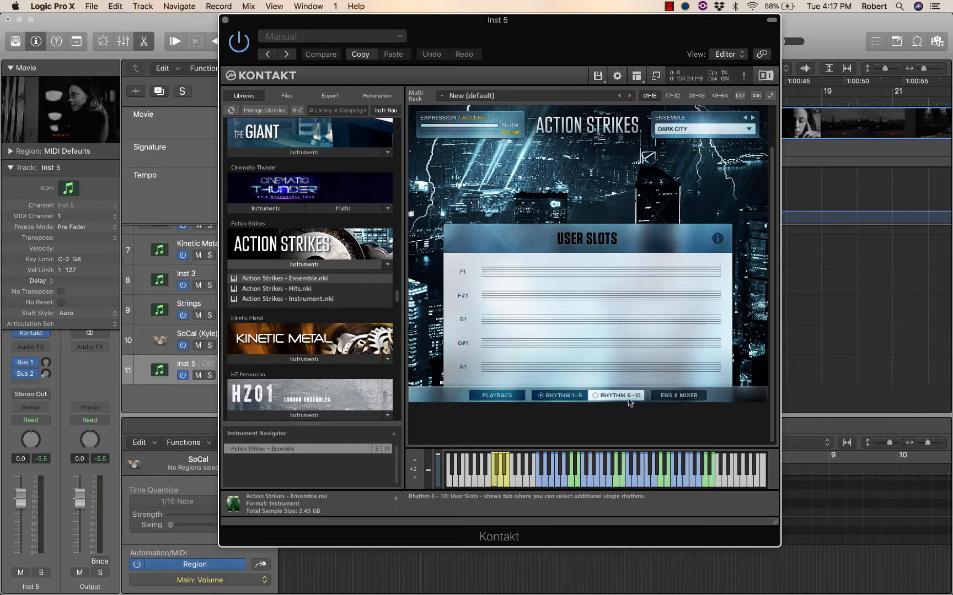
left_click(572, 395)
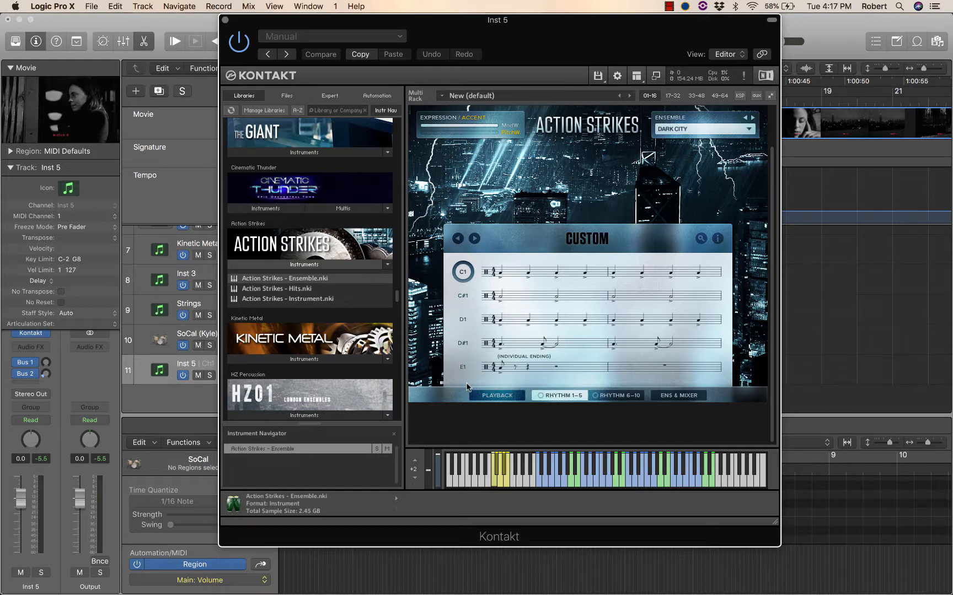
Step: Close the Kontakt window and rename the Inst 5 track as Action Strikes
left_click(225, 20)
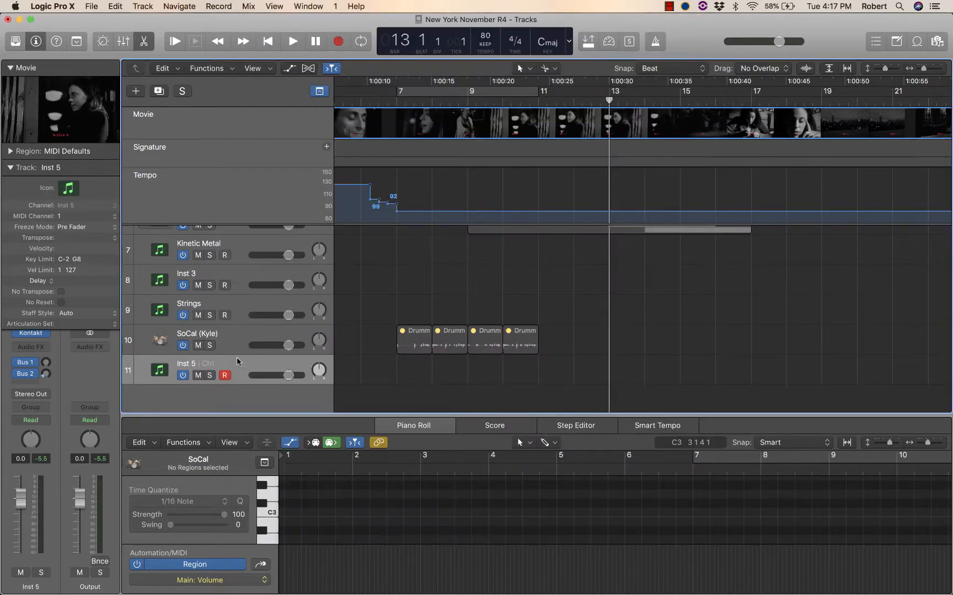
double_click(188, 364)
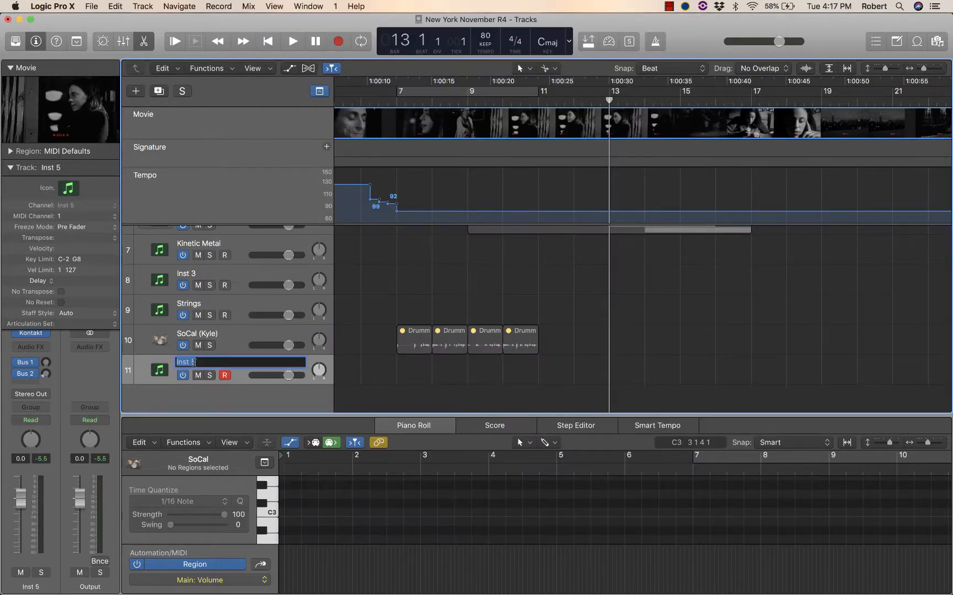
type("Action Strikes")
key("Return")
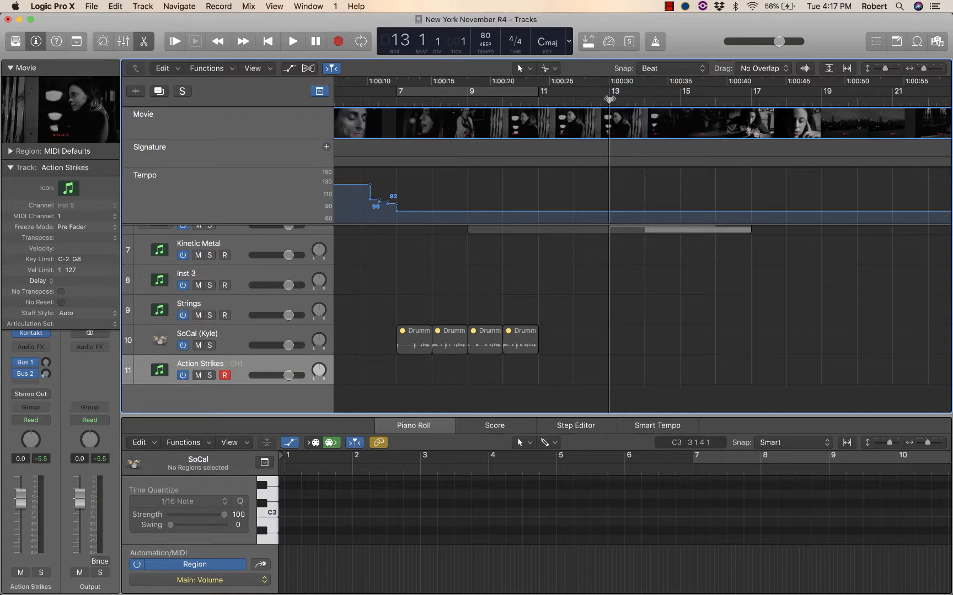
Step: With the metronome on and the editor area hidden, record a note from bar 13 on the Action Strikes track and extend its region to bar 18
left_click(655, 42)
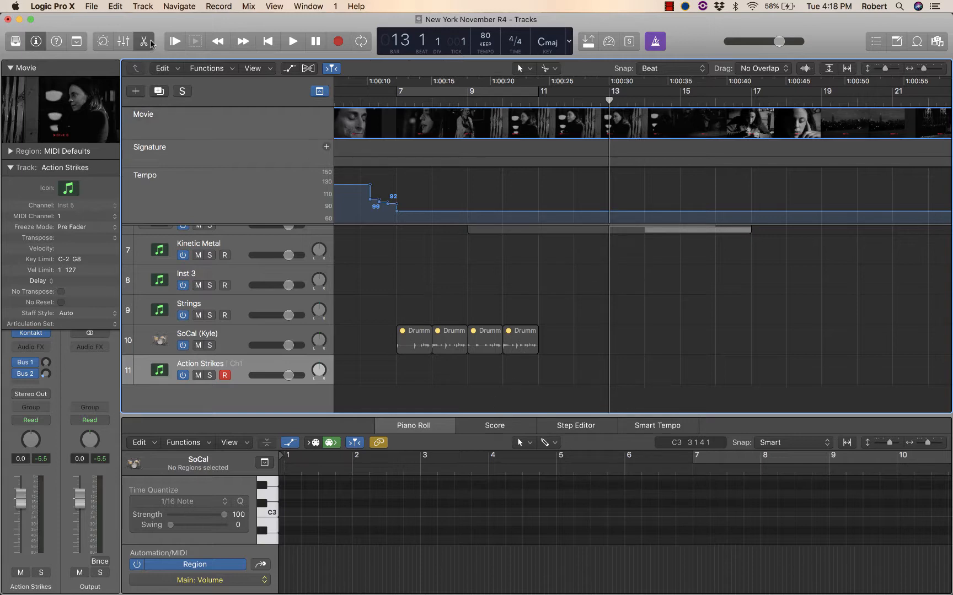
left_click(145, 43)
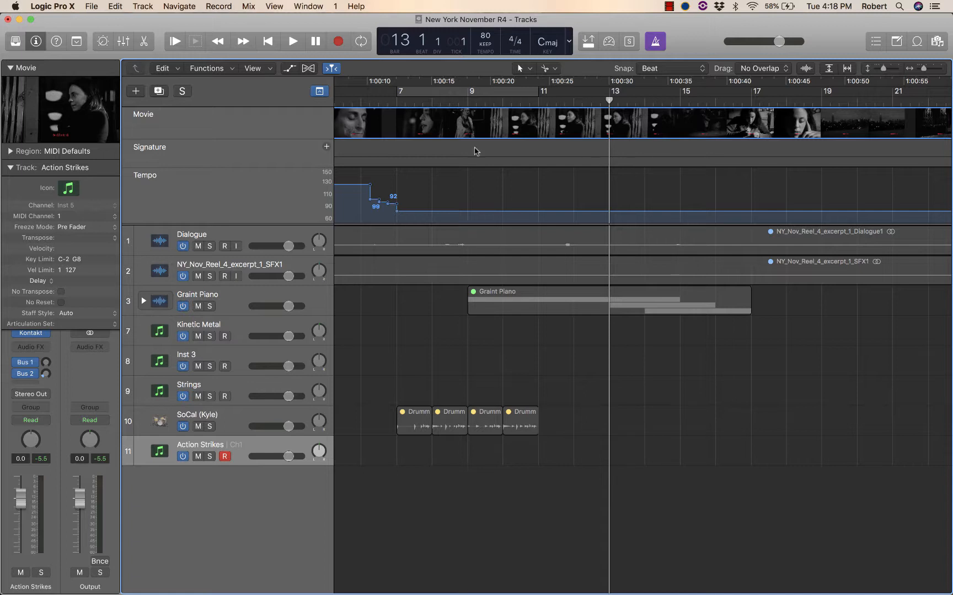
left_click(339, 43)
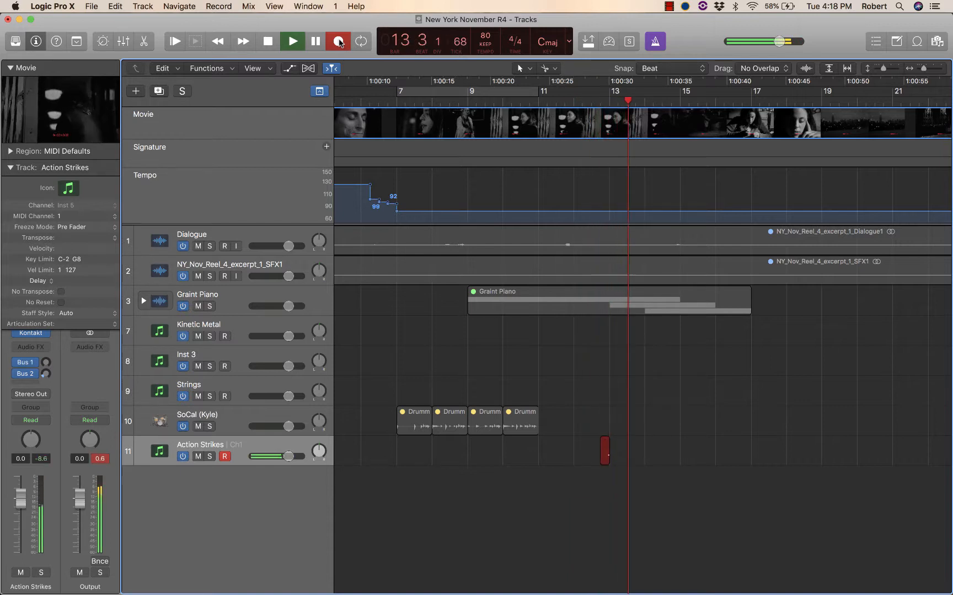
key("space")
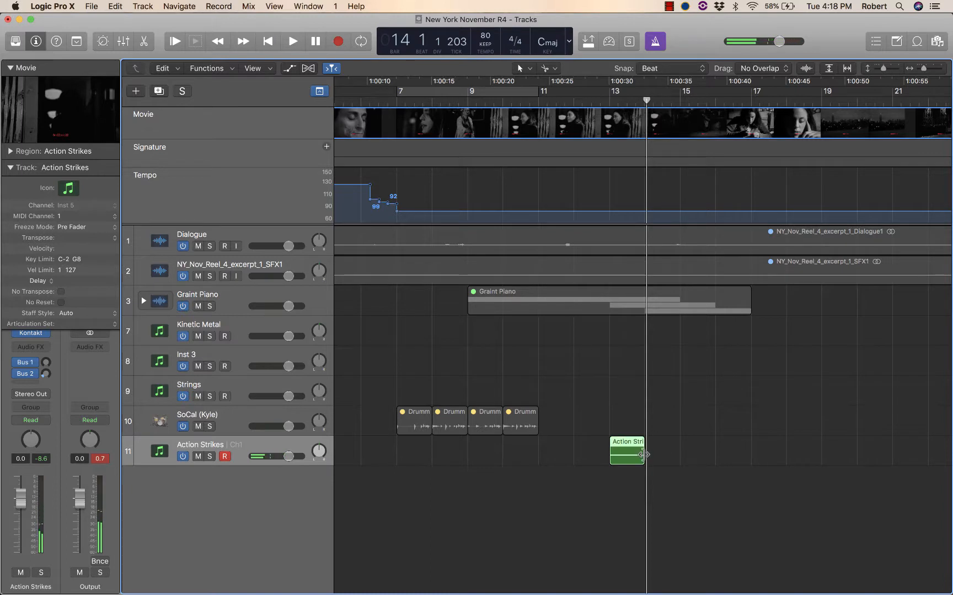
left_click_drag(643, 455, 688, 454)
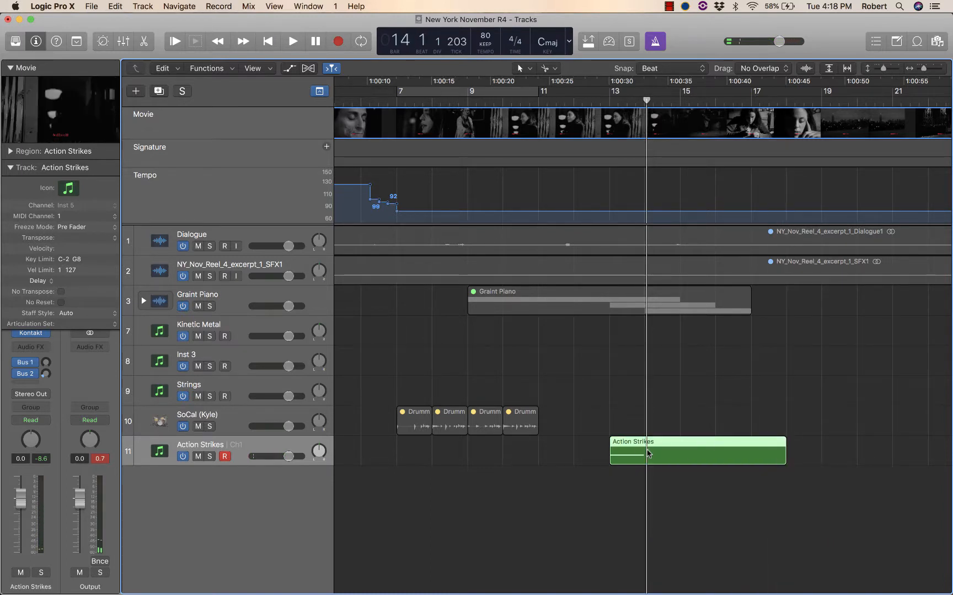
Step: Open the Action Strikes region in an enlarged Piano Roll window and align the recorded D3 note with the start of bar 13
key("super+4")
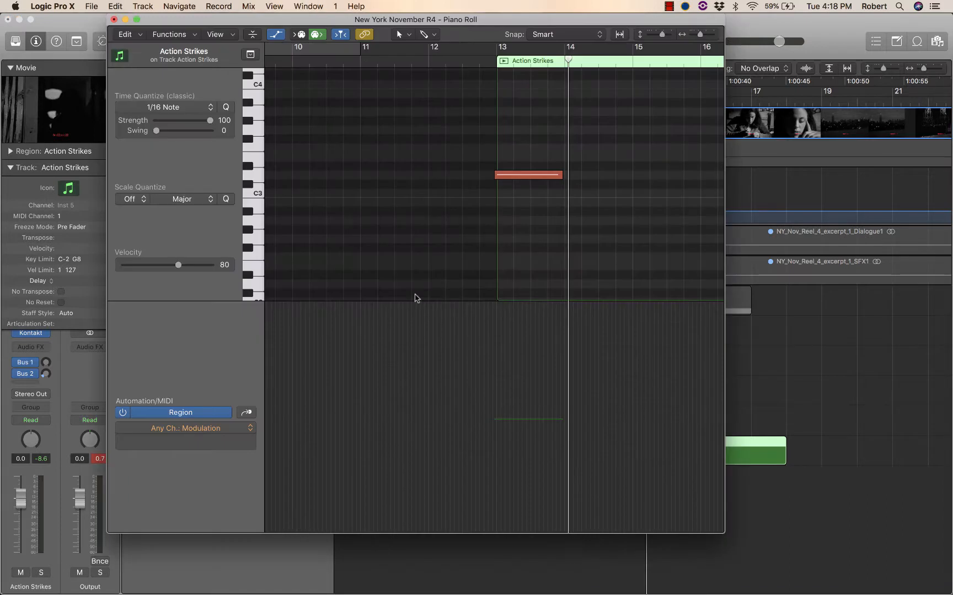
left_click_drag(500, 150, 521, 193)
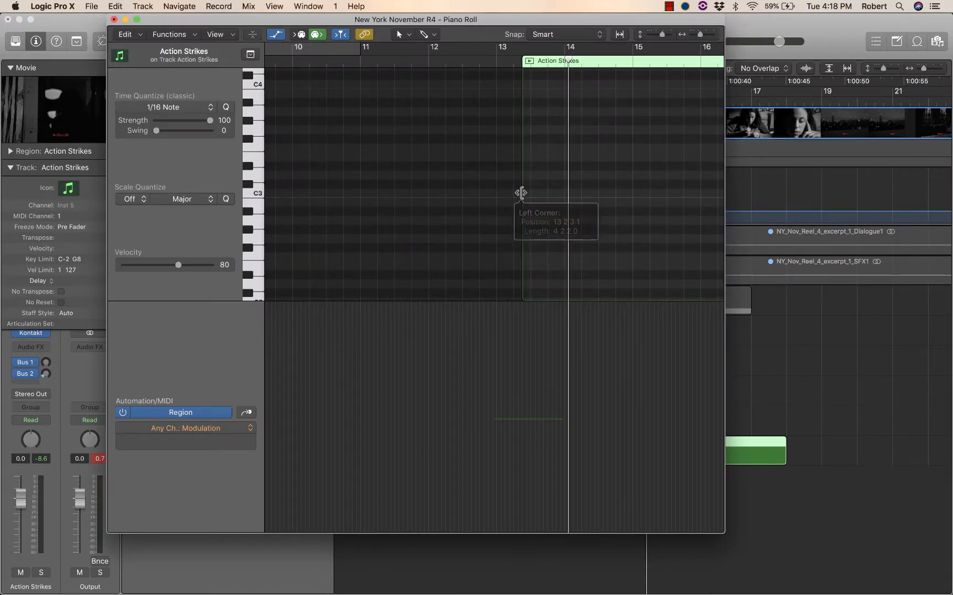
key("super+z")
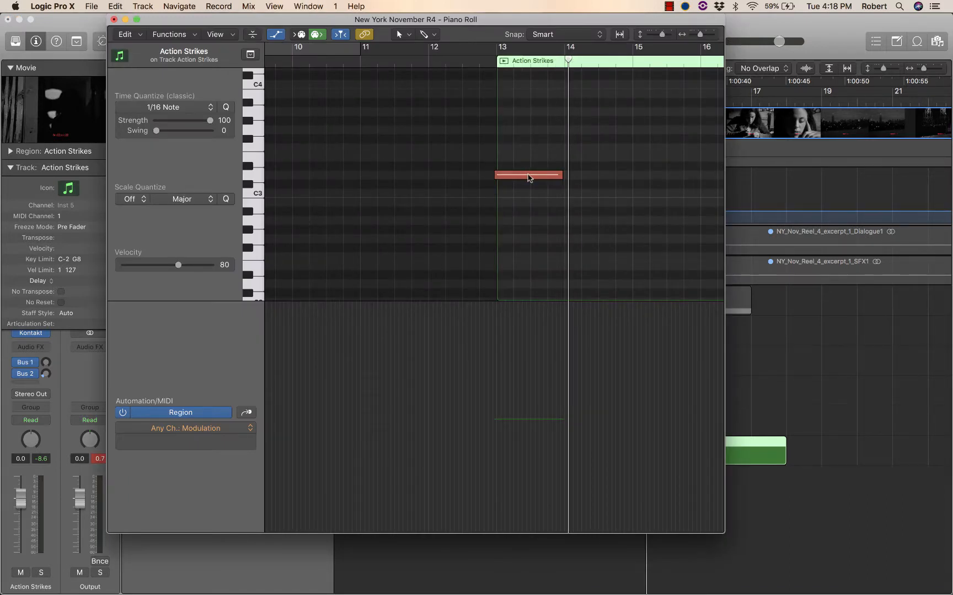
left_click(528, 177)
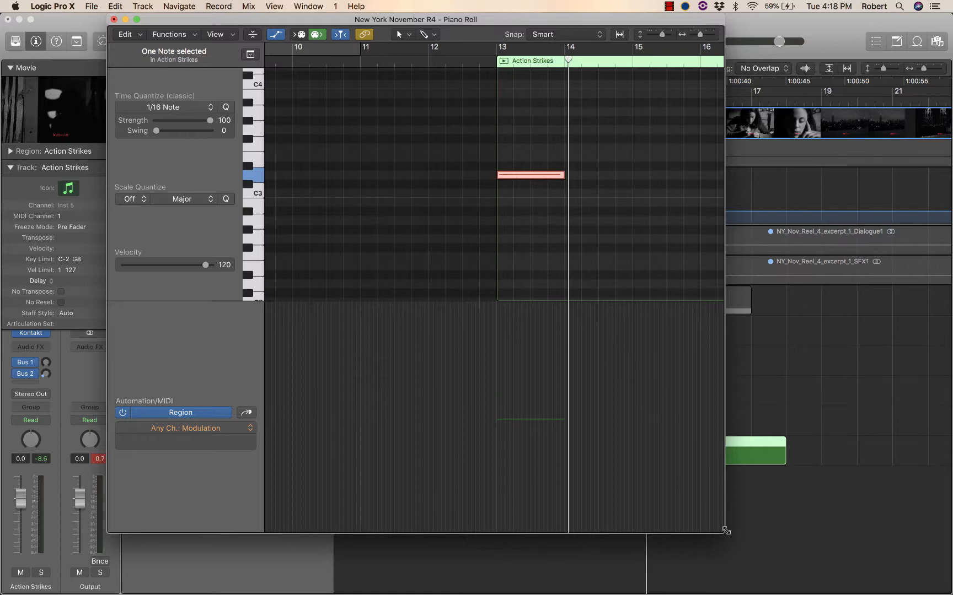
left_click_drag(725, 531, 820, 588)
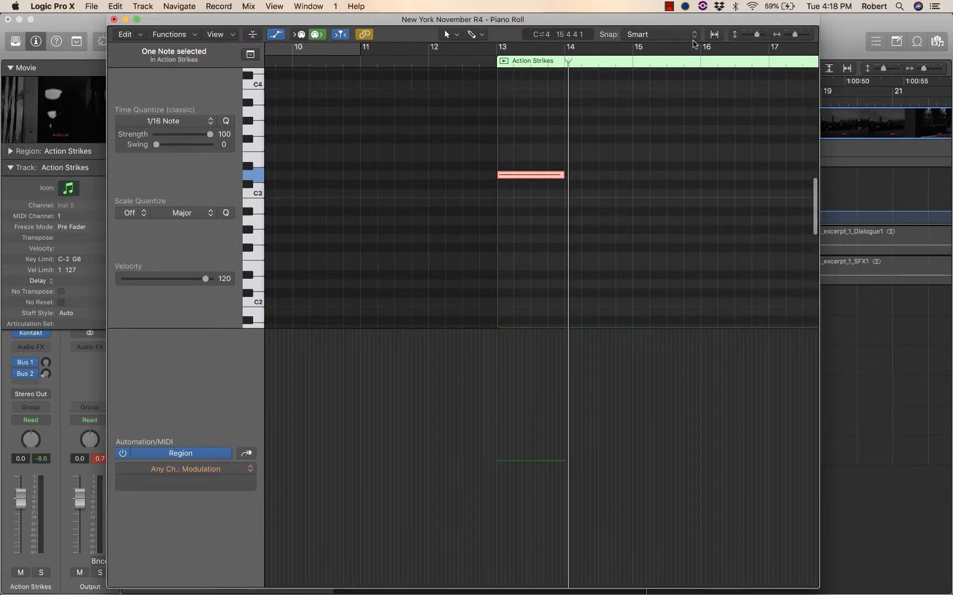
Step: Try Piano Roll snap values of 1/4, 1/8 and 1/16 against the grid around the D3 note
left_click(683, 36)
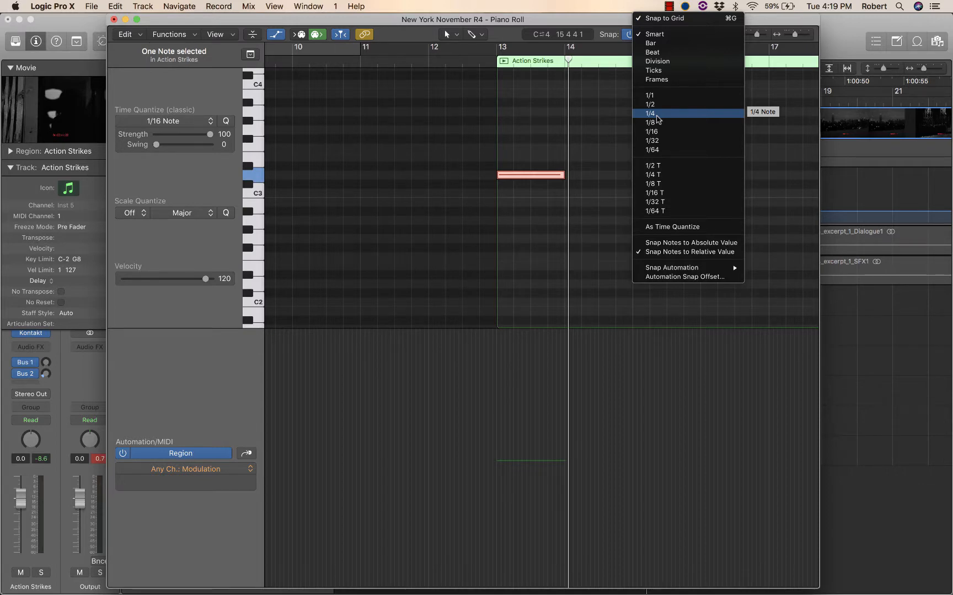
left_click(656, 115)
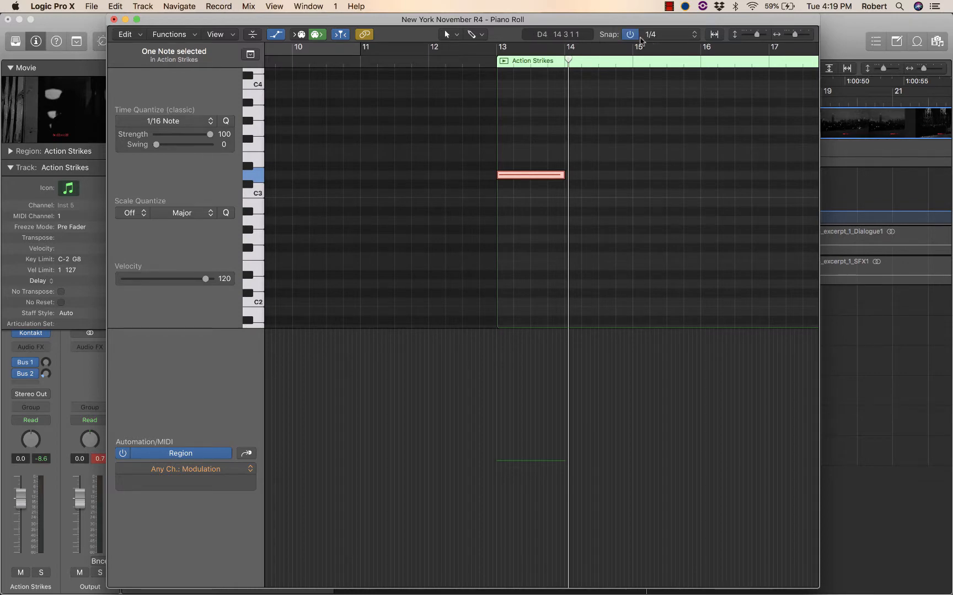
left_click(643, 35)
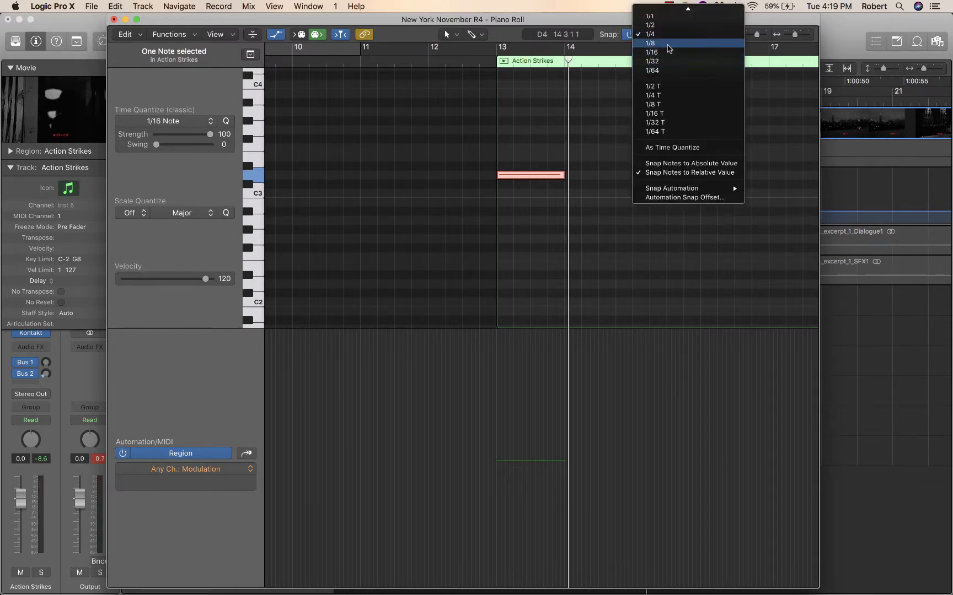
left_click(658, 43)
key("super+Right")
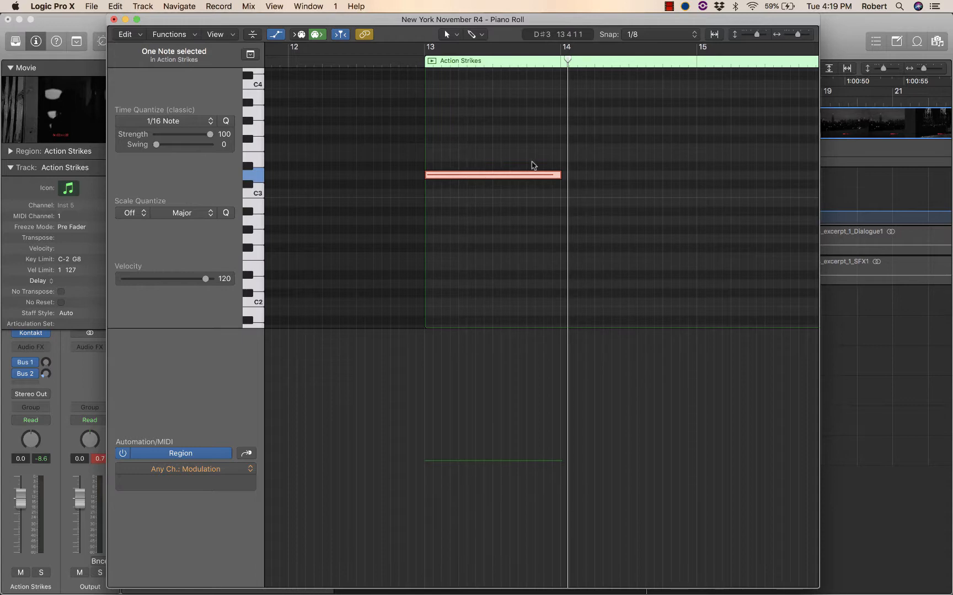
left_click(661, 36)
left_click(662, 43)
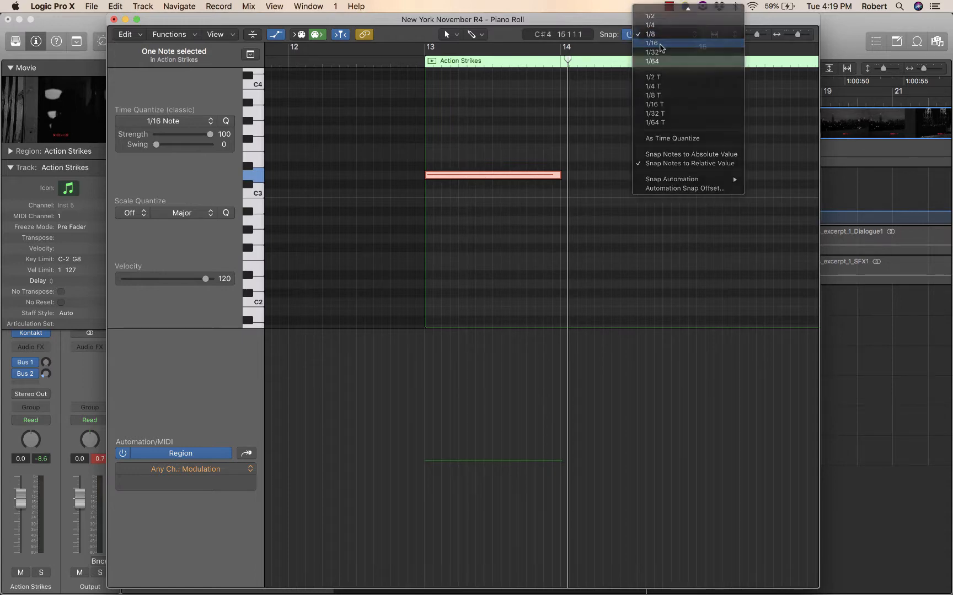
key("super+Right")
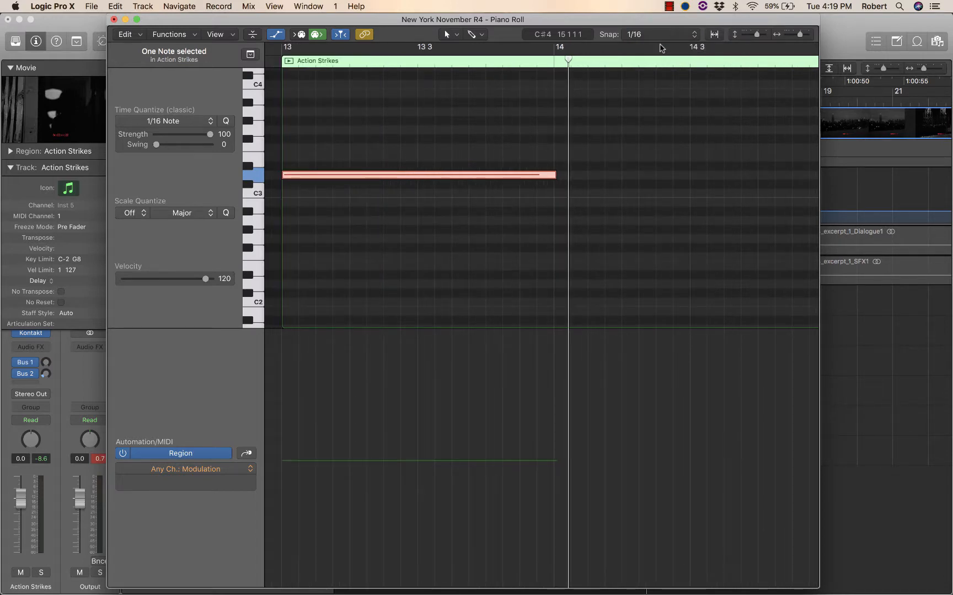
key("super+Left")
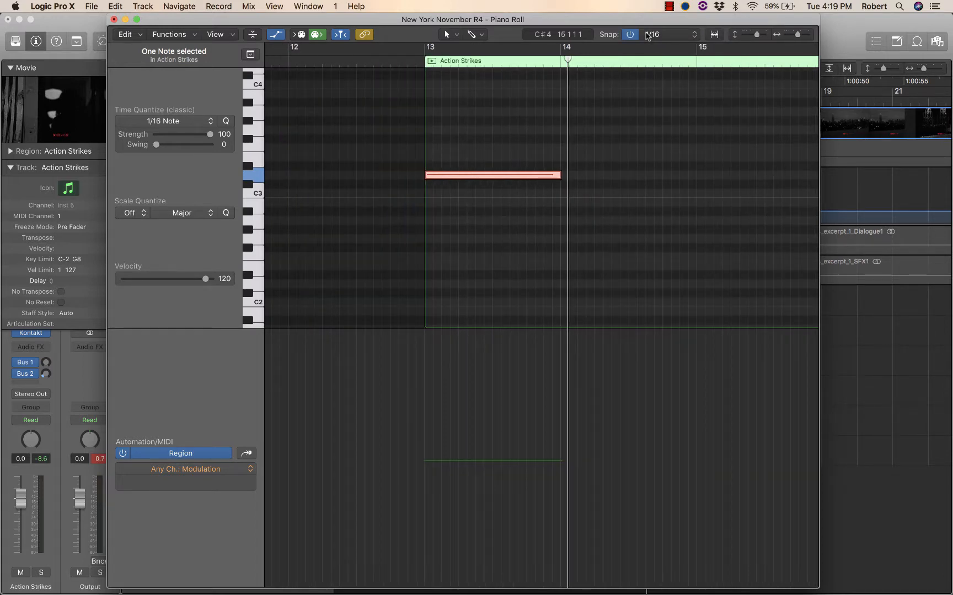
Step: Set the Piano Roll snap to 1/4 and trim the end of the D3 note slightly before bar 14
left_click(648, 36)
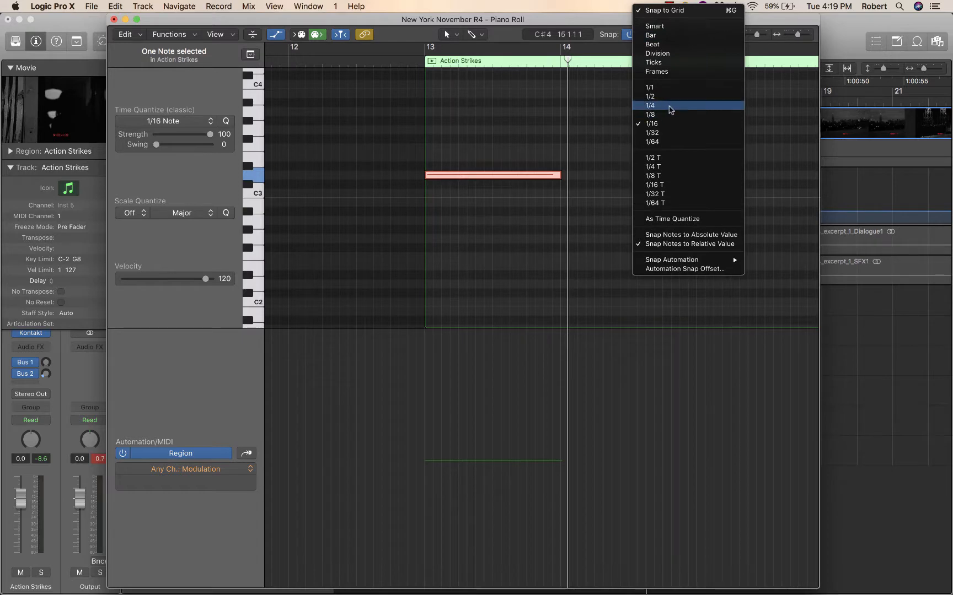
left_click(670, 107)
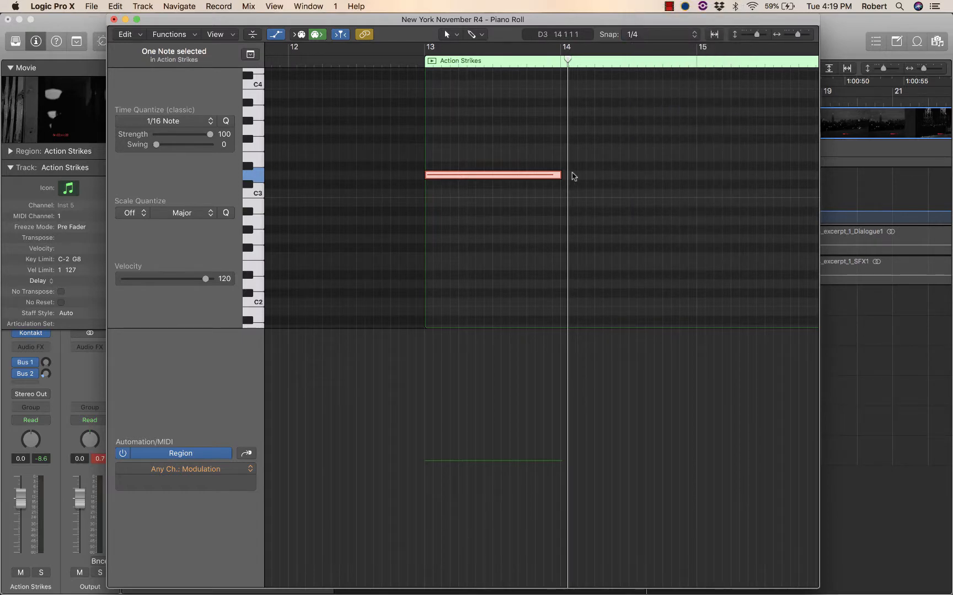
mouse_move(561, 174)
left_mouse_down()
mouse_move(527, 175)
mouse_move(556, 176)
left_mouse_up()
Step: Audition other pitches on the piano keys and duplicate the D3 note to F3 at the start of bar 14
mouse_move(488, 180)
left_click(262, 160)
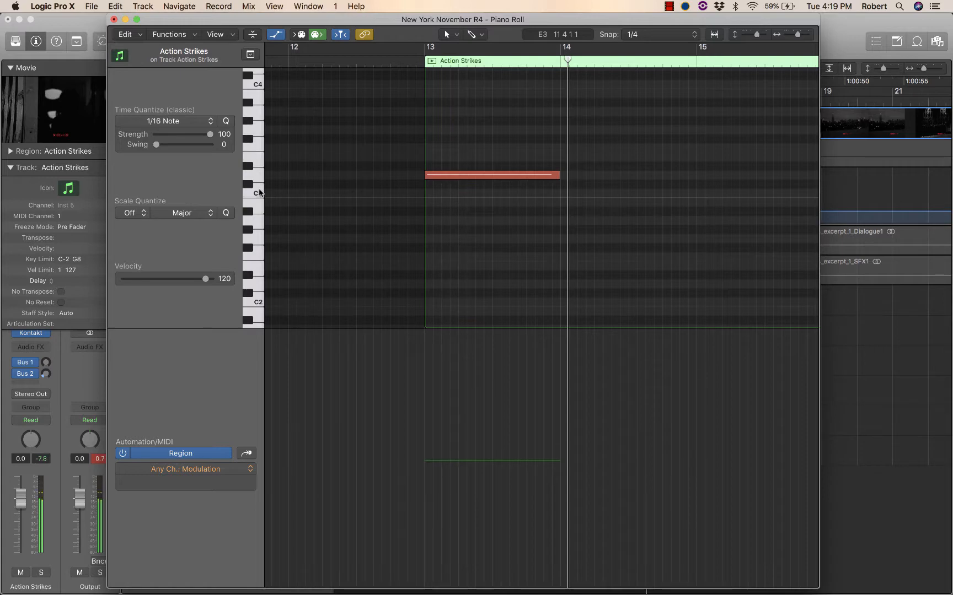
left_click(259, 127)
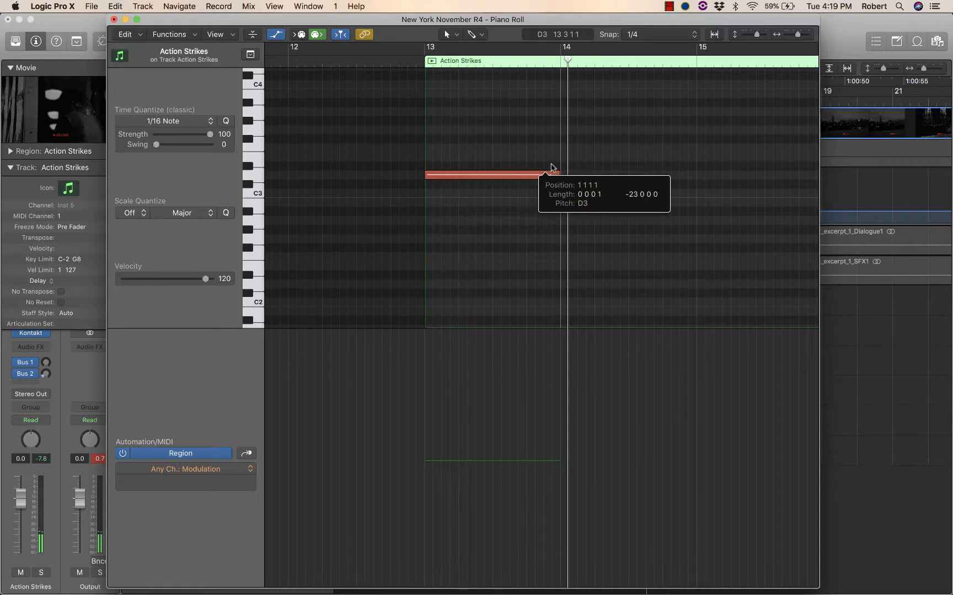
right_click(507, 180)
left_click(548, 153)
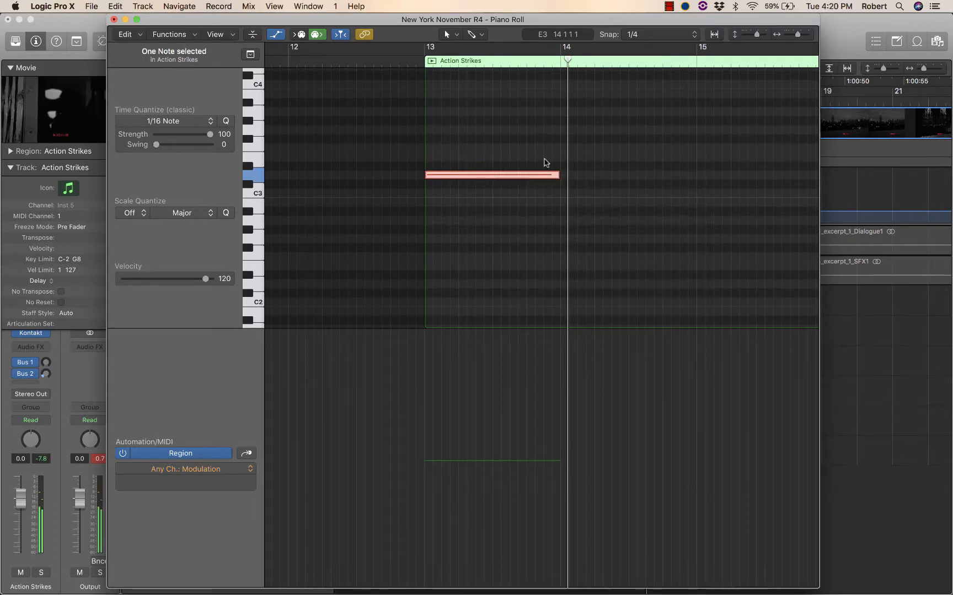
left_click_drag(483, 177, 602, 148)
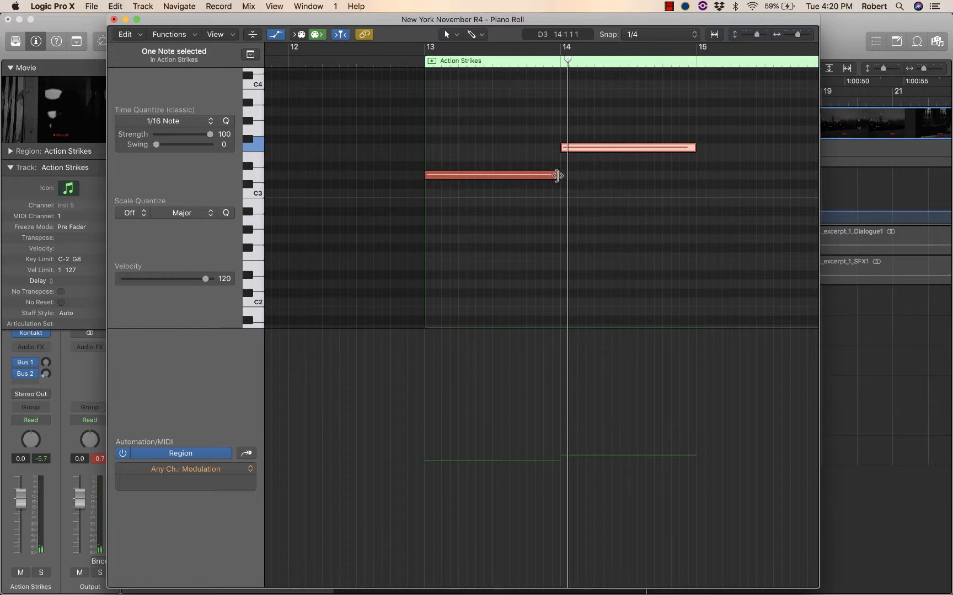
mouse_move(558, 176)
left_mouse_down()
mouse_move(504, 183)
mouse_move(557, 176)
left_mouse_up()
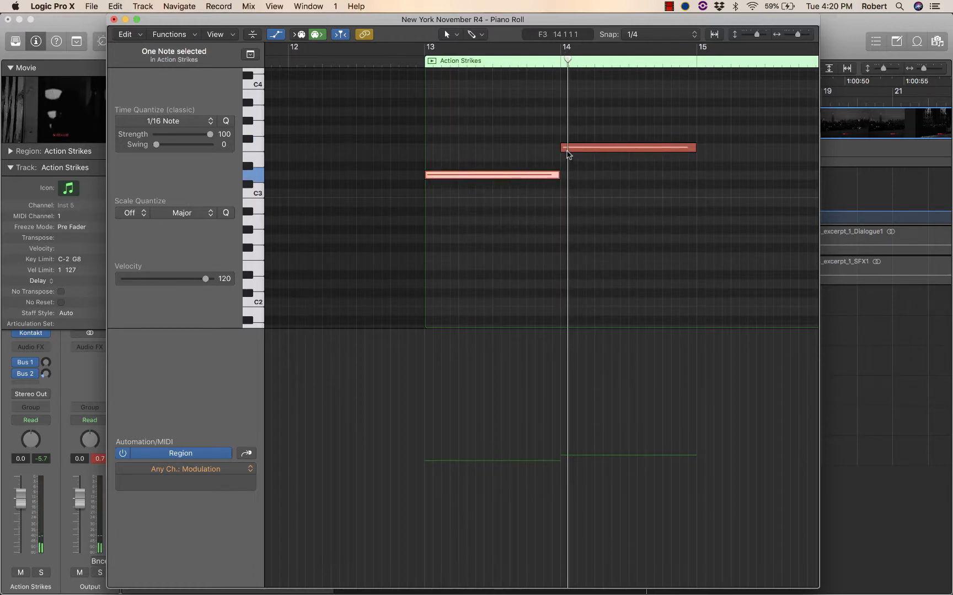
Step: Play back the D3 and F3 notes from just before bar 13 with the metronome turned off, repositioning the Piano Roll window
left_click(415, 65)
key("space")
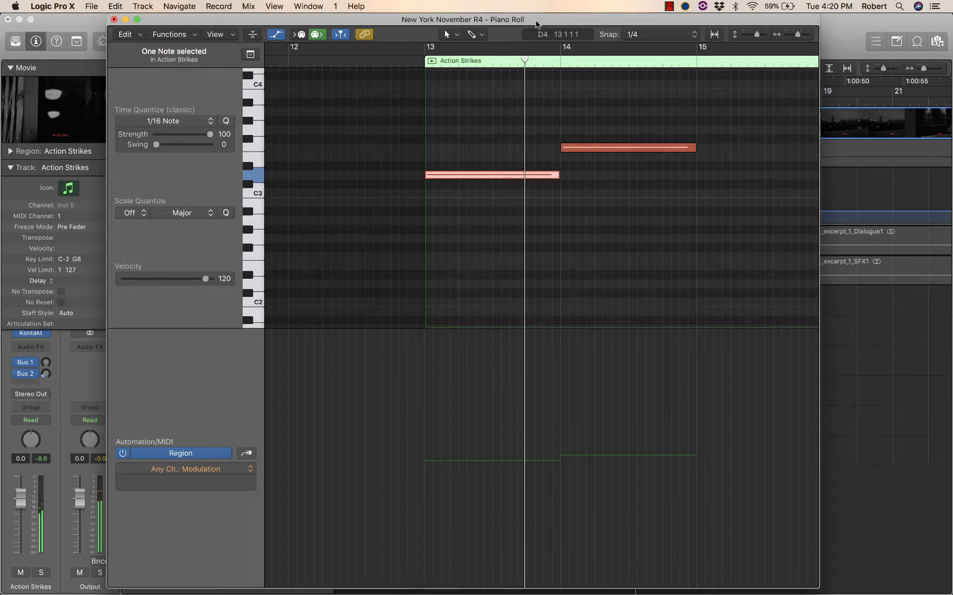
left_click_drag(488, 24, 467, 137)
left_click(655, 41)
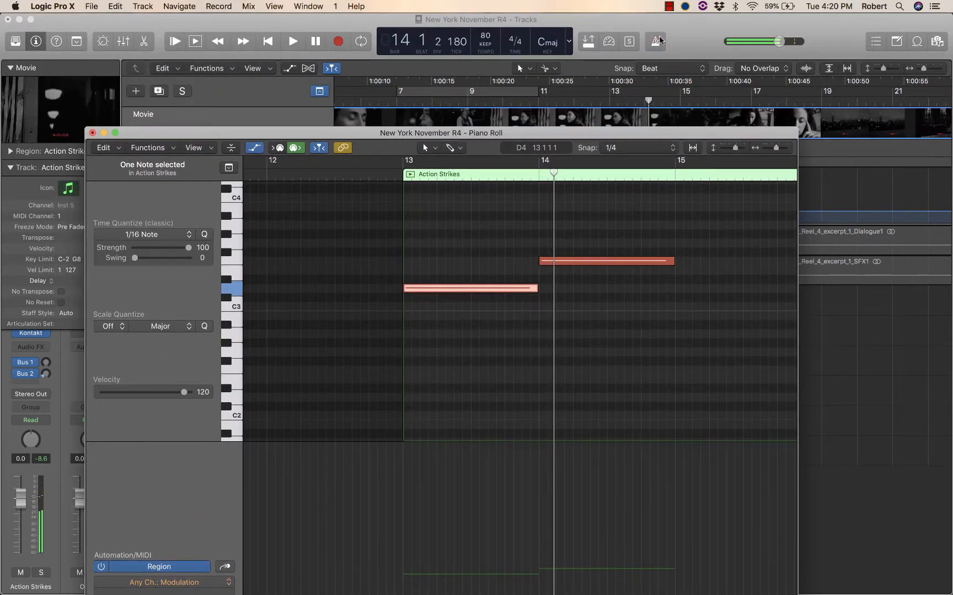
key("space")
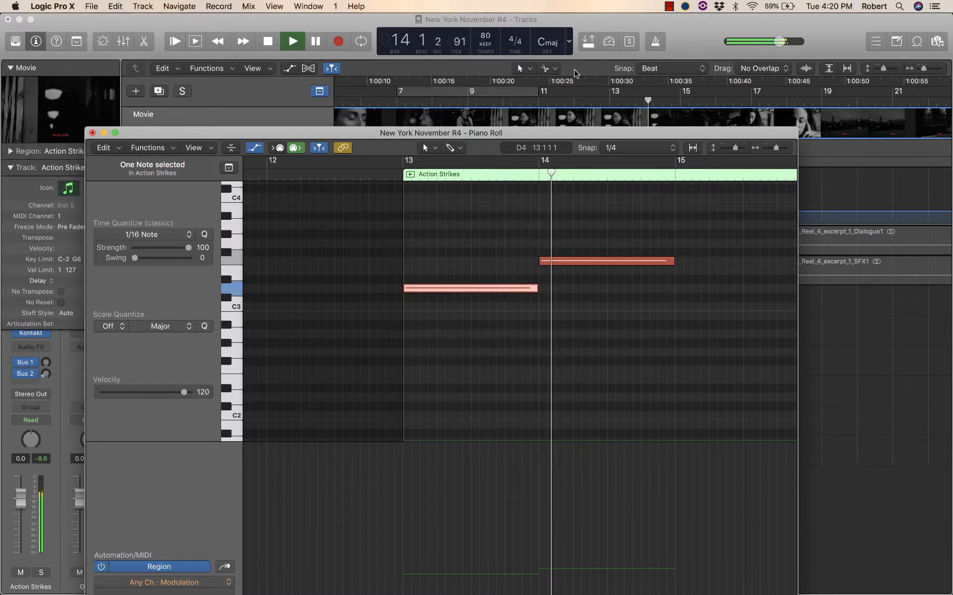
key("space")
double_click(699, 133)
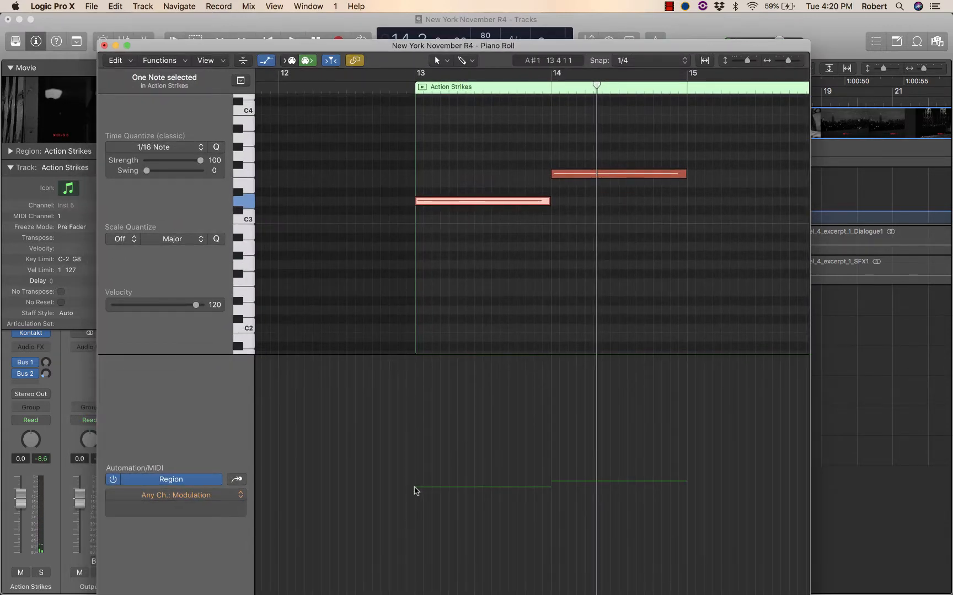
Step: Show Note Velocity in the automation lane, lower the D3 and F3 notes' velocities to about 39, and start playback
left_click(201, 496)
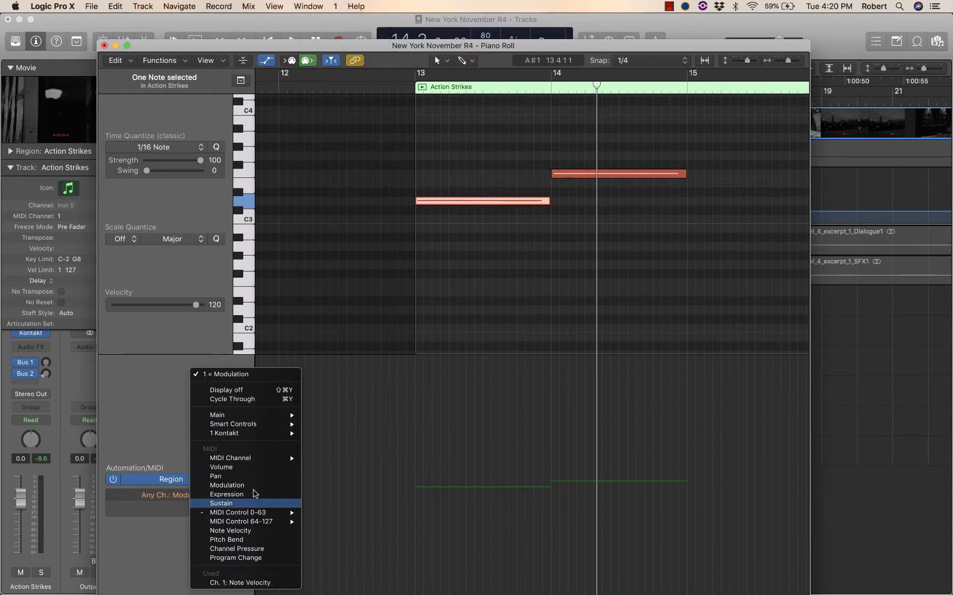
left_click(238, 582)
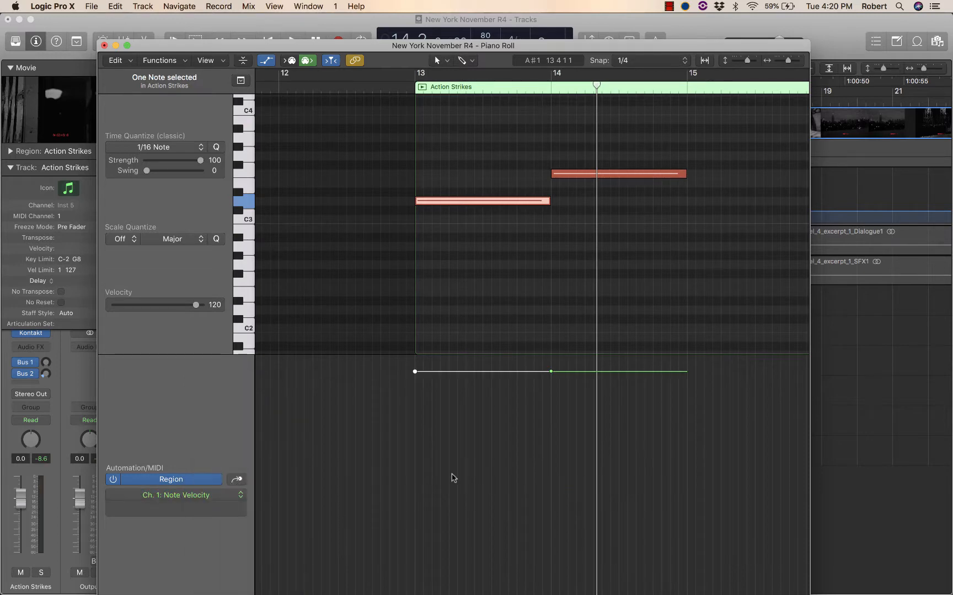
left_click_drag(414, 372, 415, 536)
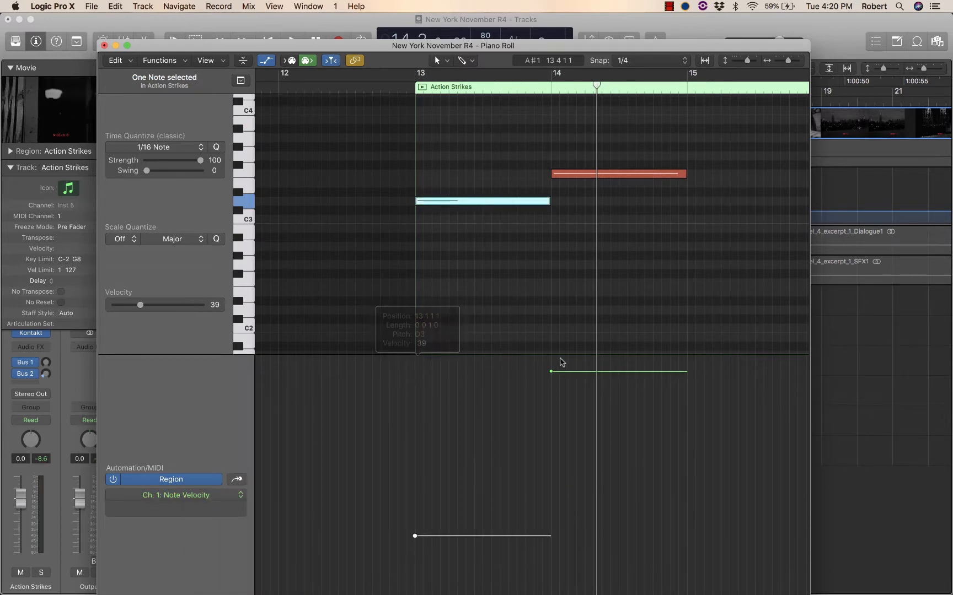
left_click_drag(550, 375, 551, 538)
key("shift+space")
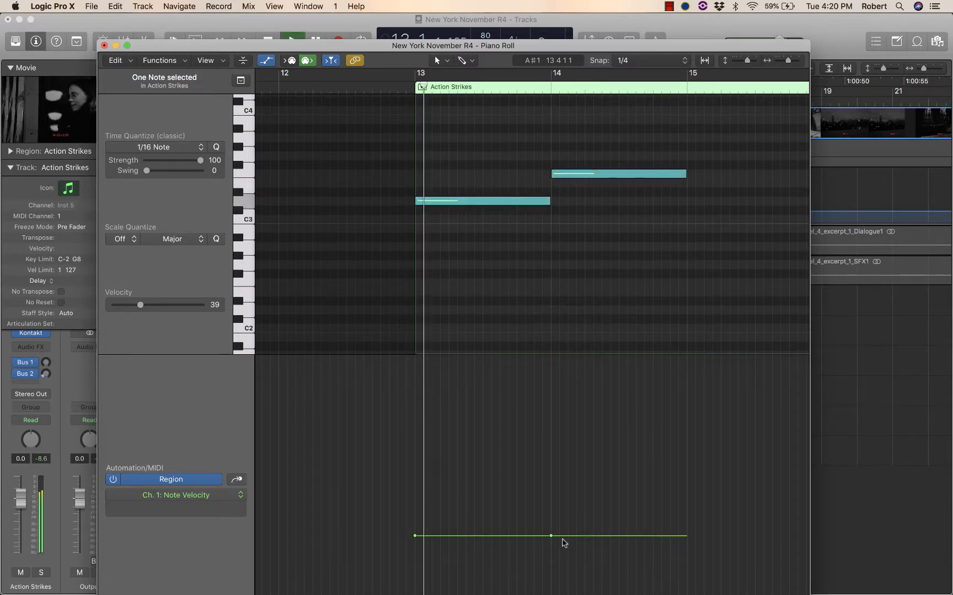
Step: Try near-minimum velocities on the D3 and F3 notes and near-maximum velocity on D3 while listening
left_click_drag(414, 536, 414, 583)
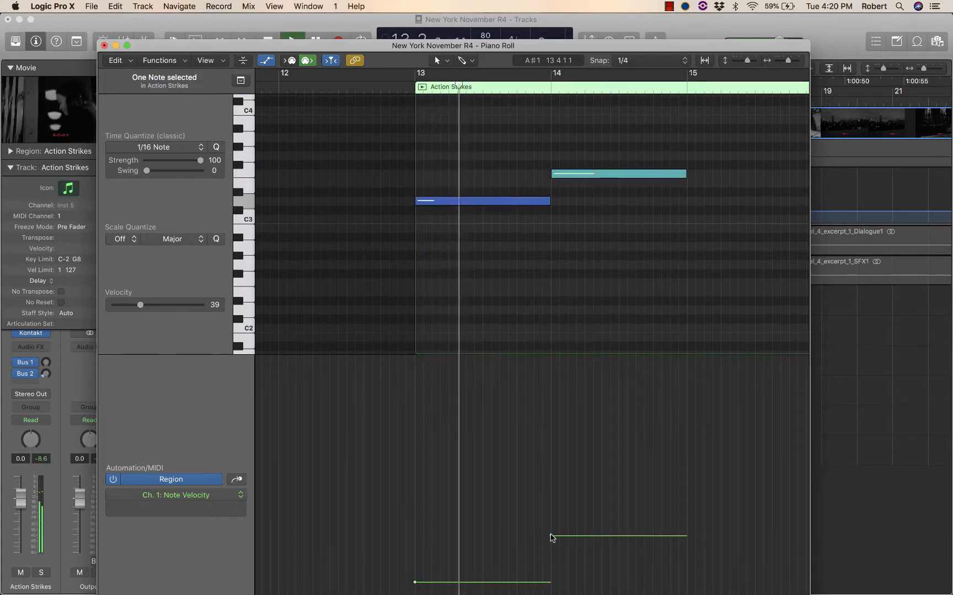
left_click_drag(552, 537, 551, 580)
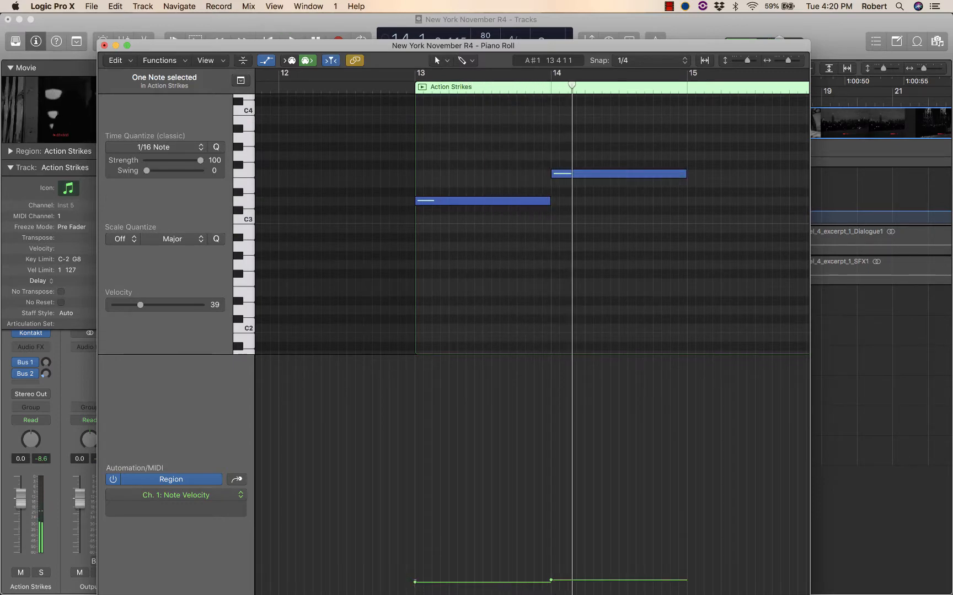
left_click_drag(414, 582, 419, 340)
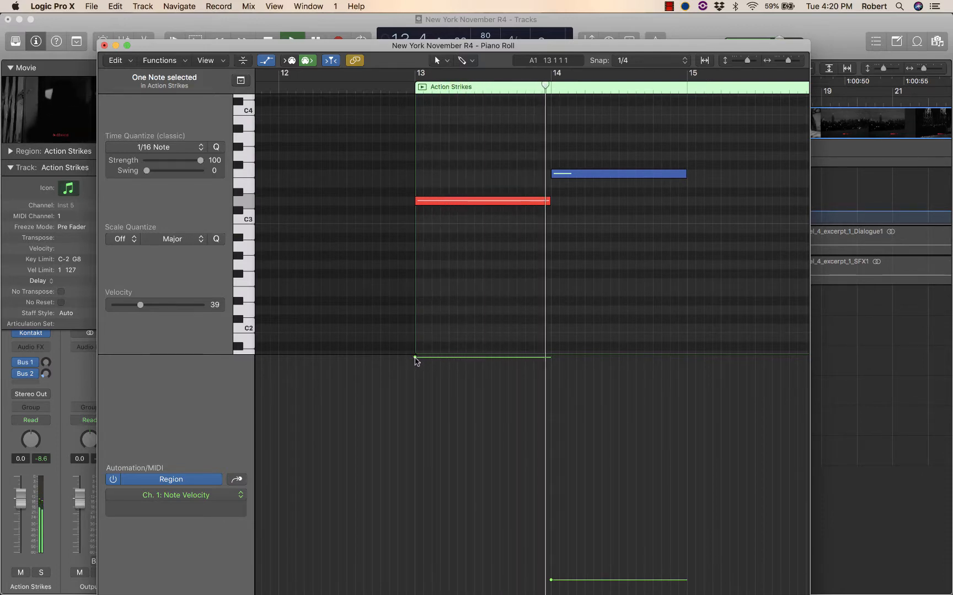
key("space")
Step: Set the D3 note to a medium velocity and, after auditioning F3 near maximum, set F3 slightly higher than D3
left_click_drag(416, 361, 424, 461)
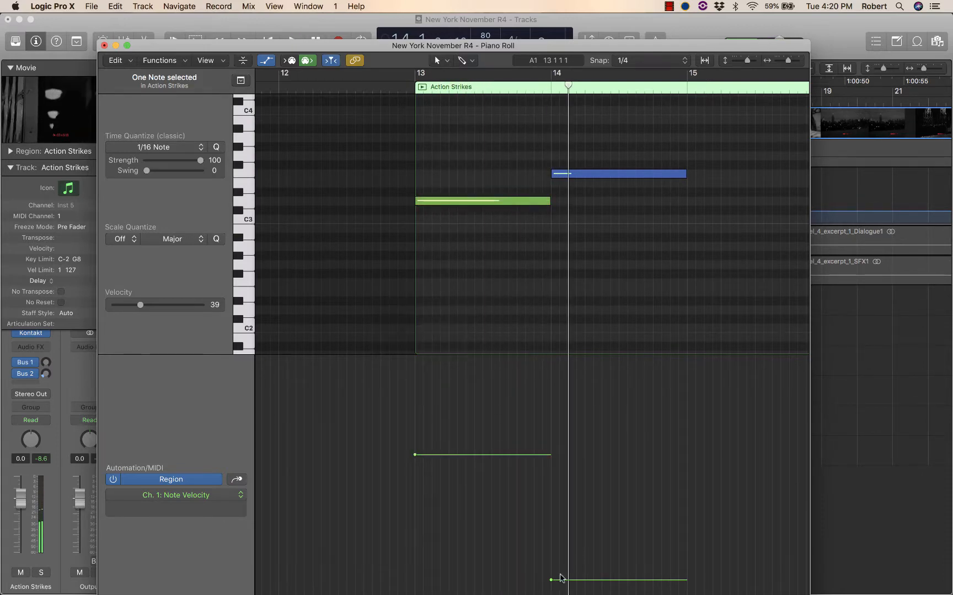
left_click_drag(551, 580, 552, 357)
key("space")
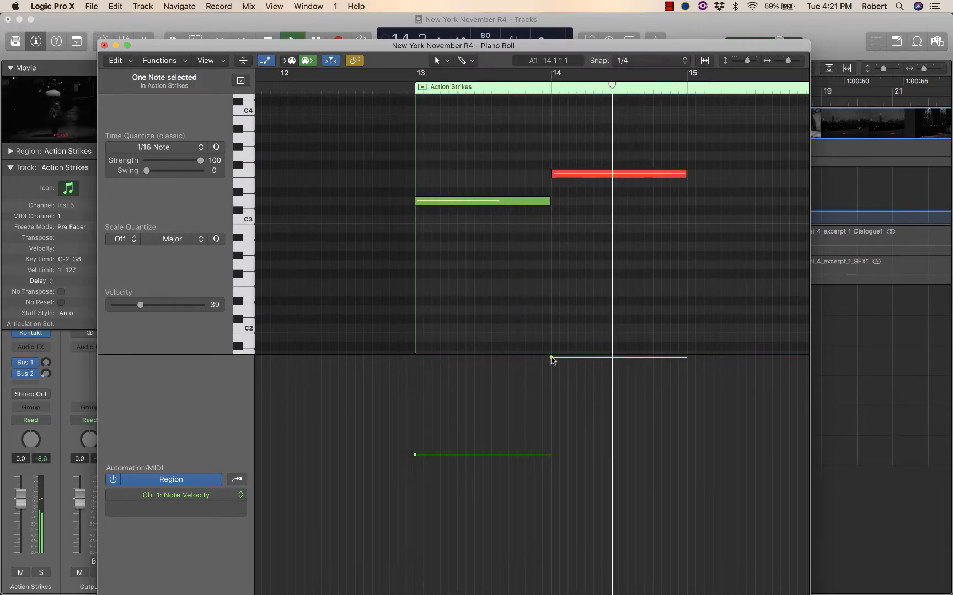
key("space")
left_click_drag(551, 357, 551, 419)
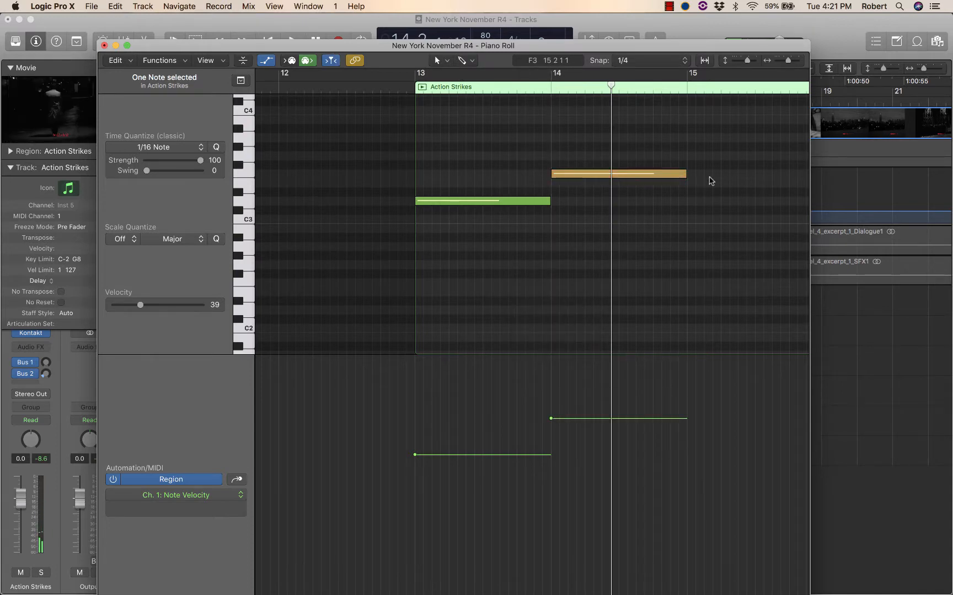
Step: Close the Piano Roll, collapse the track details, and open the Kontakt instrument on the Action Strikes track
left_click_drag(233, 46, 209, 4)
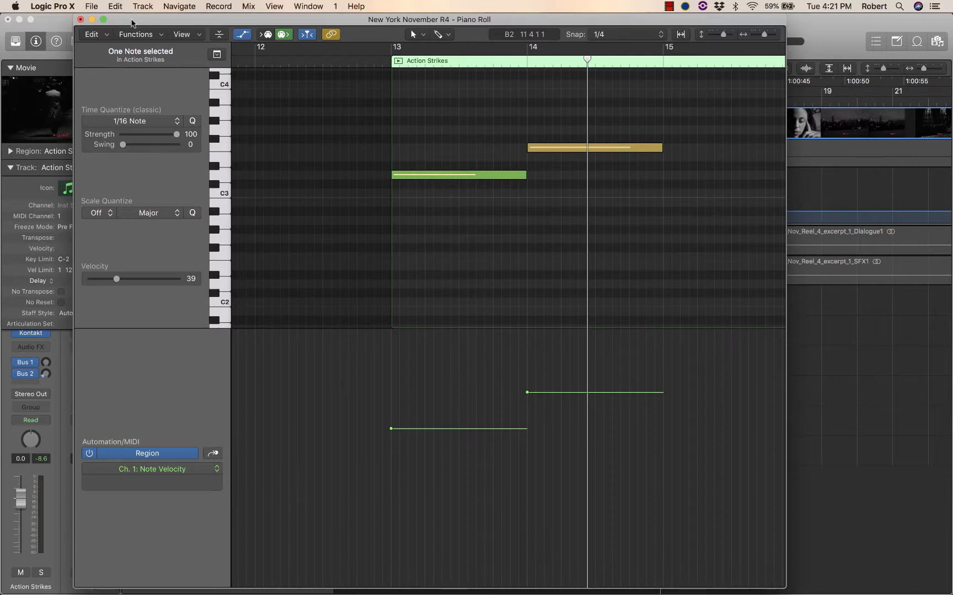
left_click(80, 20)
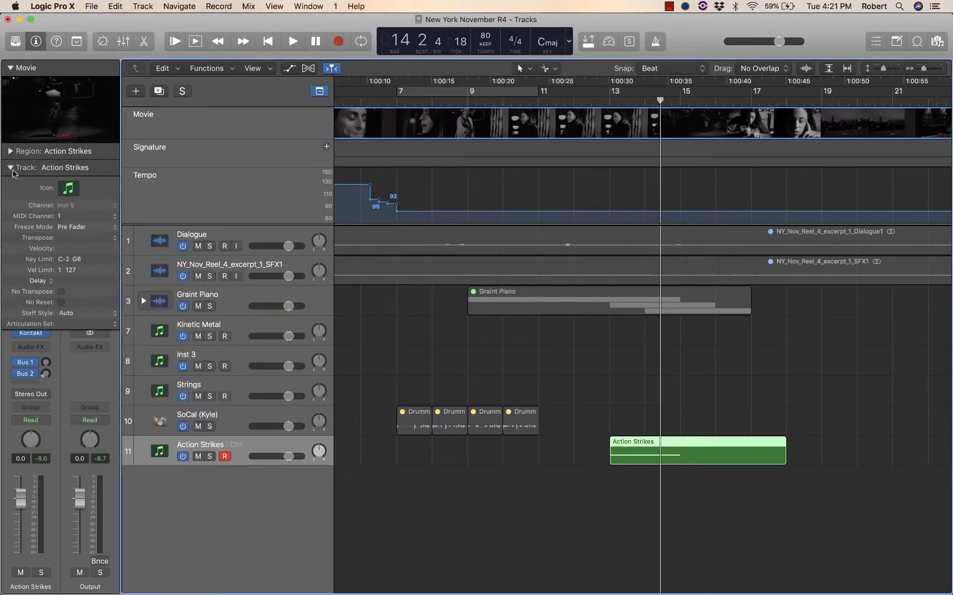
left_click(11, 168)
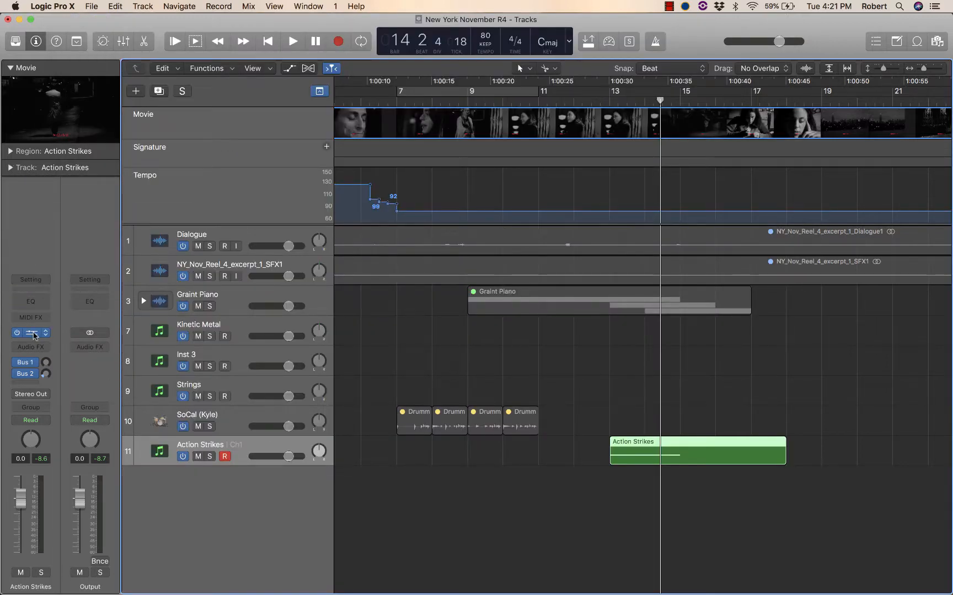
left_click(33, 334)
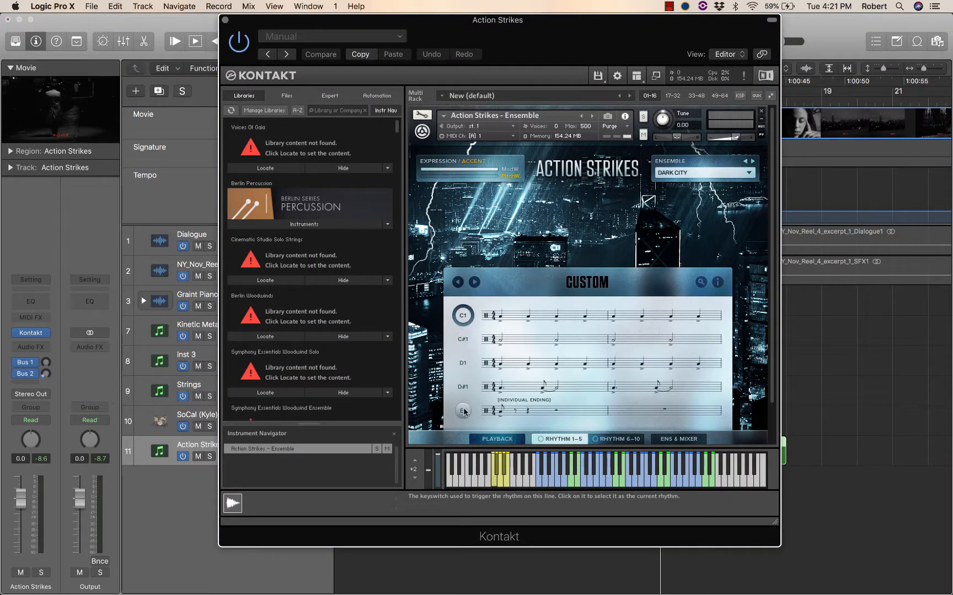
Step: Audition the C#1 and D1 rhythms in Action Strikes during playback and switch back to the C1 rhythm
left_click(465, 347)
key("space")
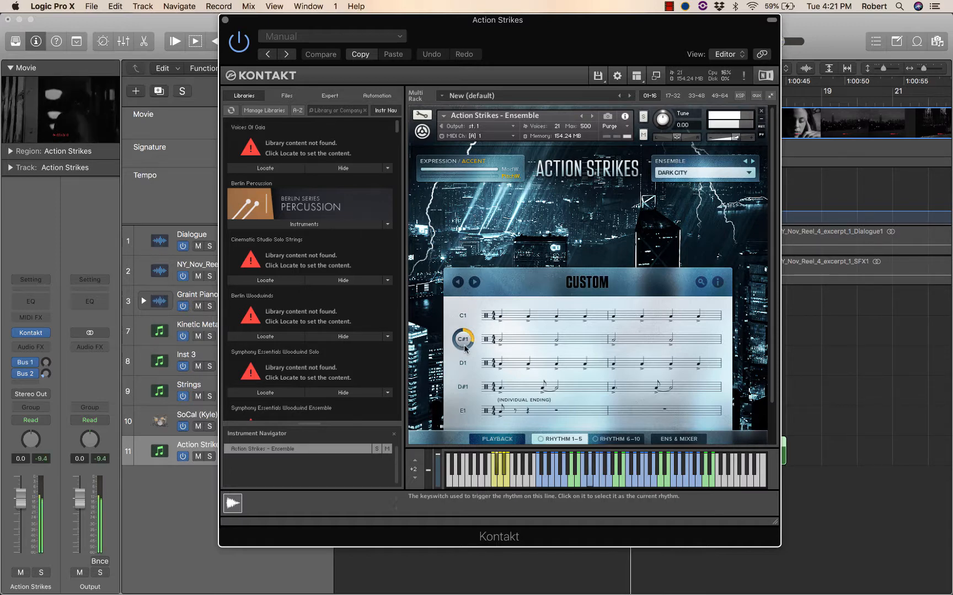
left_click(464, 365)
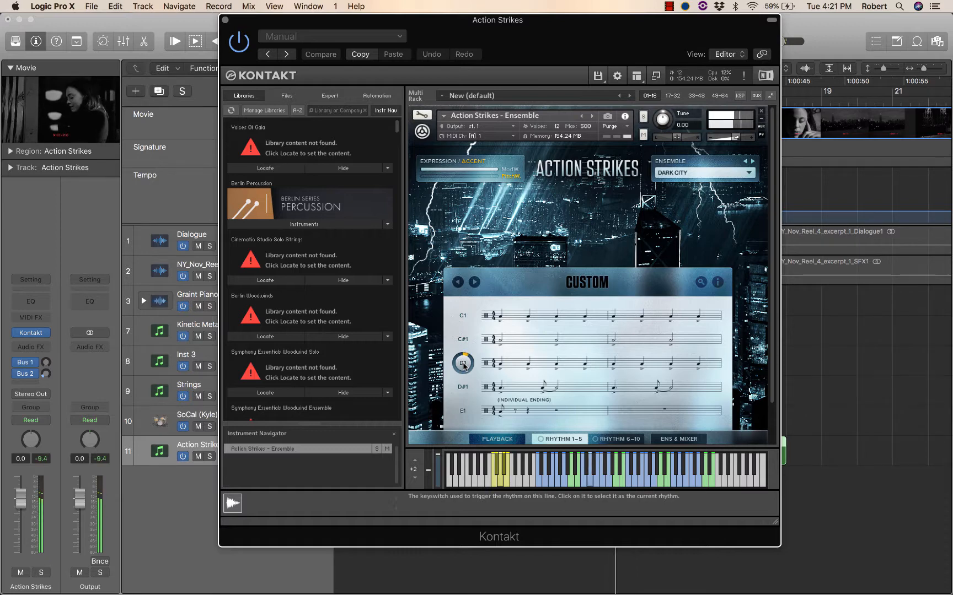
left_click(463, 316)
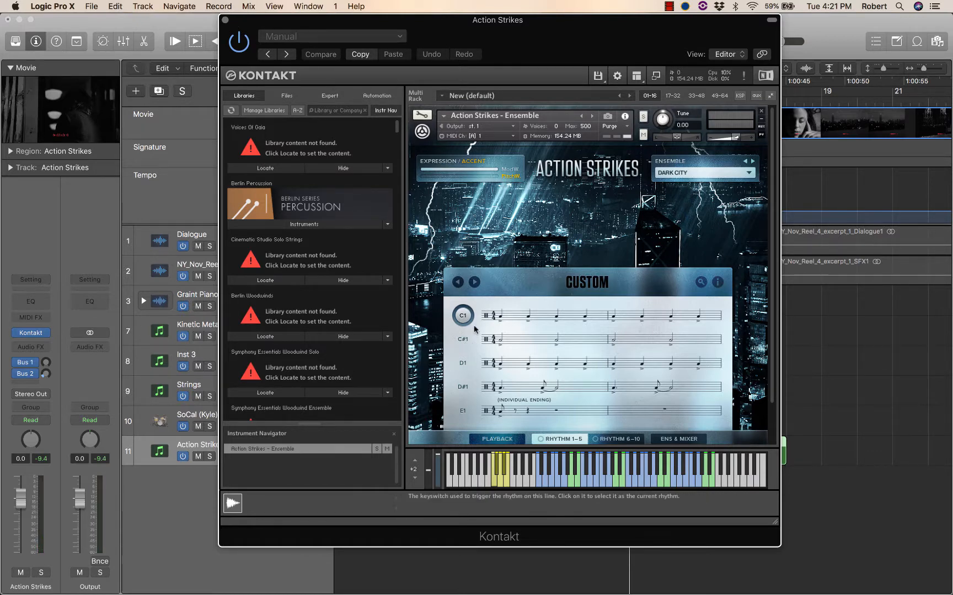
Step: Reopen the Action Strikes region in the Piano Roll and resize and move its window clear of the Kontakt window
left_click_drag(255, 26, 60, 25)
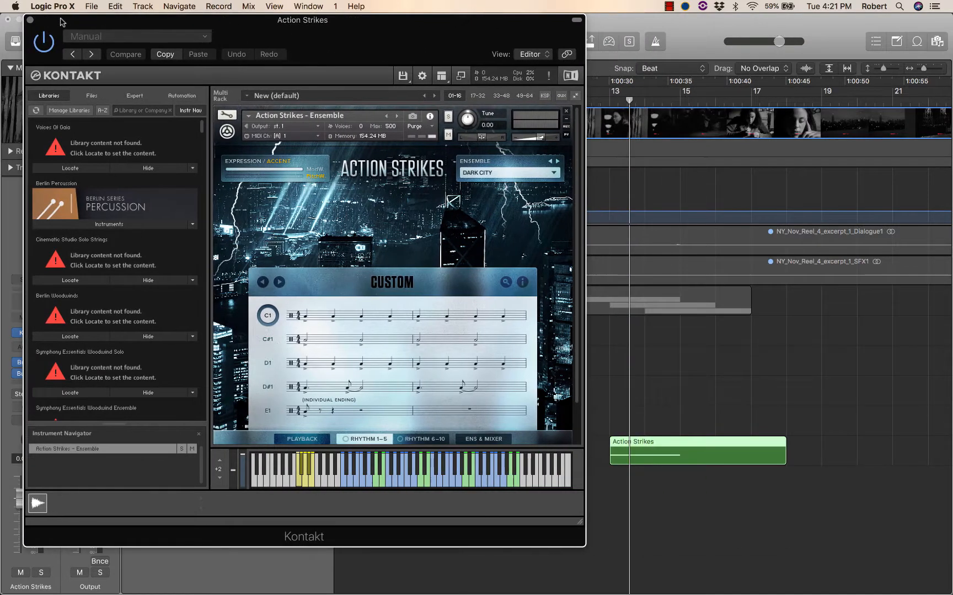
left_click(720, 450)
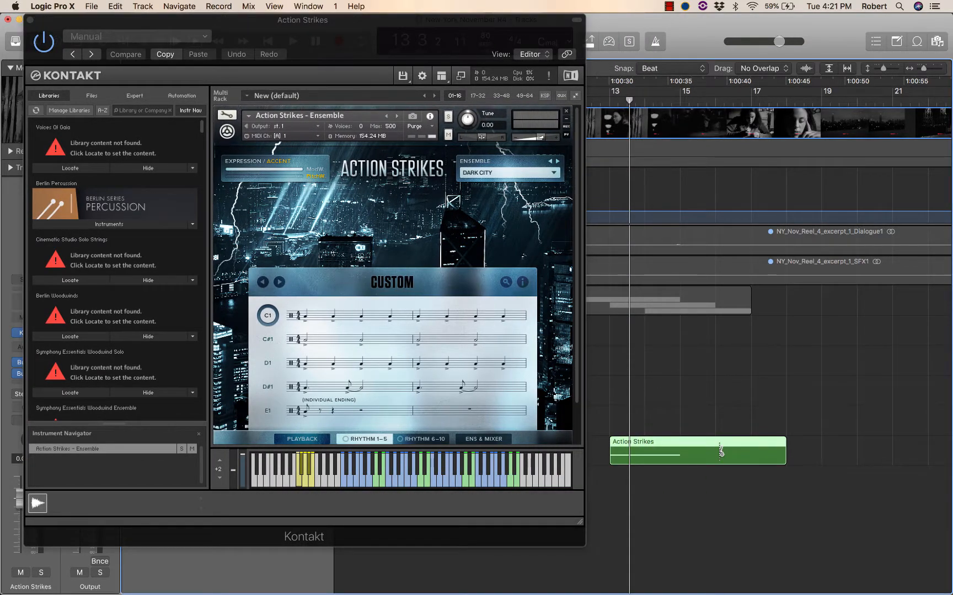
double_click(719, 449)
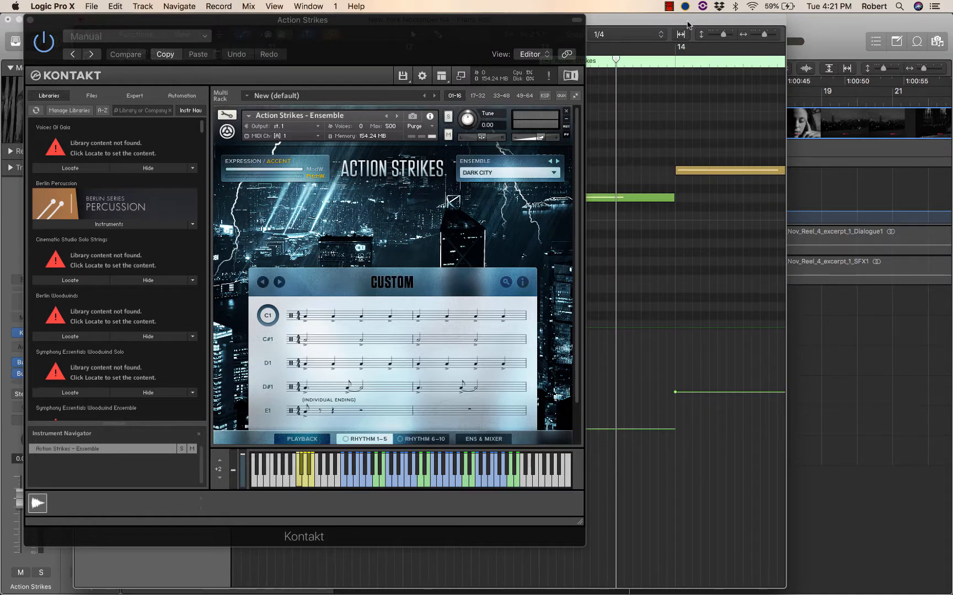
left_click_drag(693, 22, 778, 22)
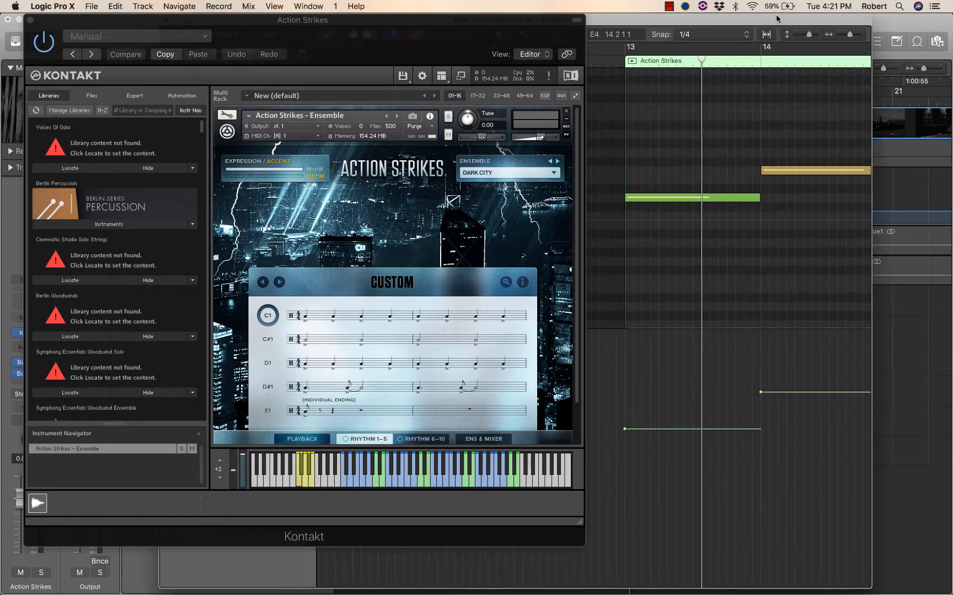
left_click_drag(867, 582, 654, 563)
left_click_drag(611, 12, 858, 4)
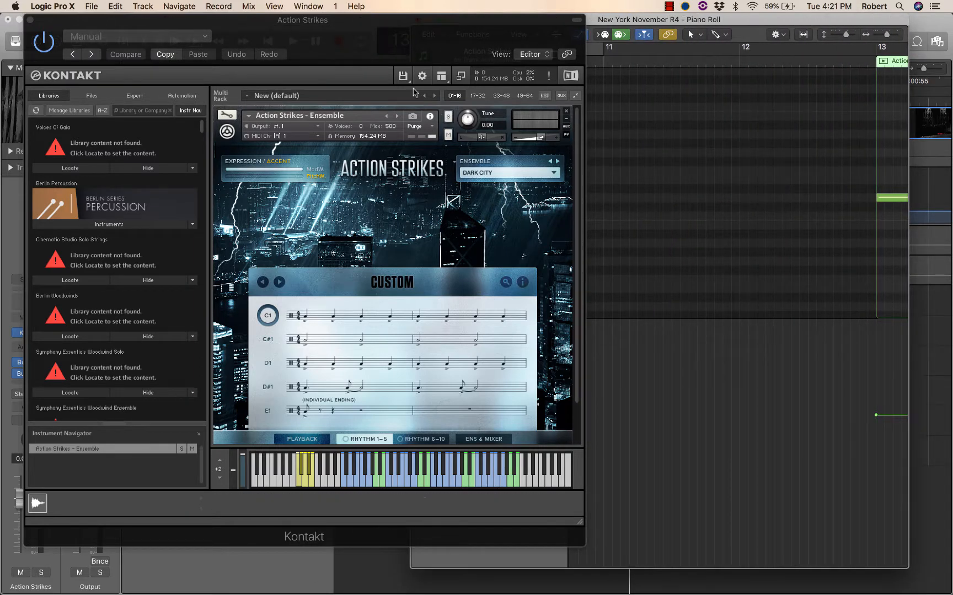
Step: Hide Kontakt's library browser and place the compact Kontakt window and the Piano Roll side by side
left_click(460, 75)
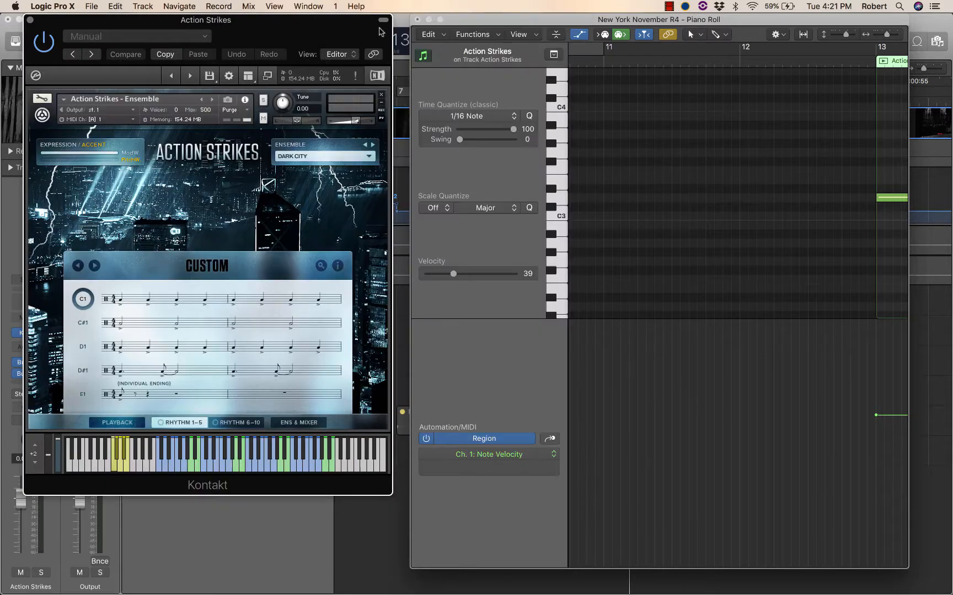
left_click_drag(343, 27, 323, 35)
left_click_drag(471, 20, 449, 20)
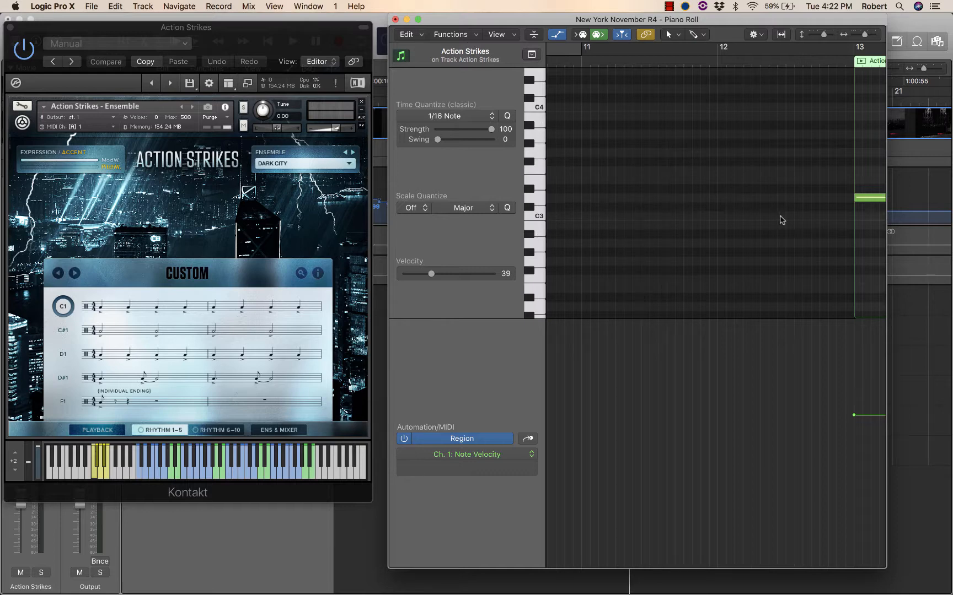
Step: Add a C1 keyswitch note at the start of bar 13, shorten it to about one beat, and play it back
scroll(635, 252, "down", 5)
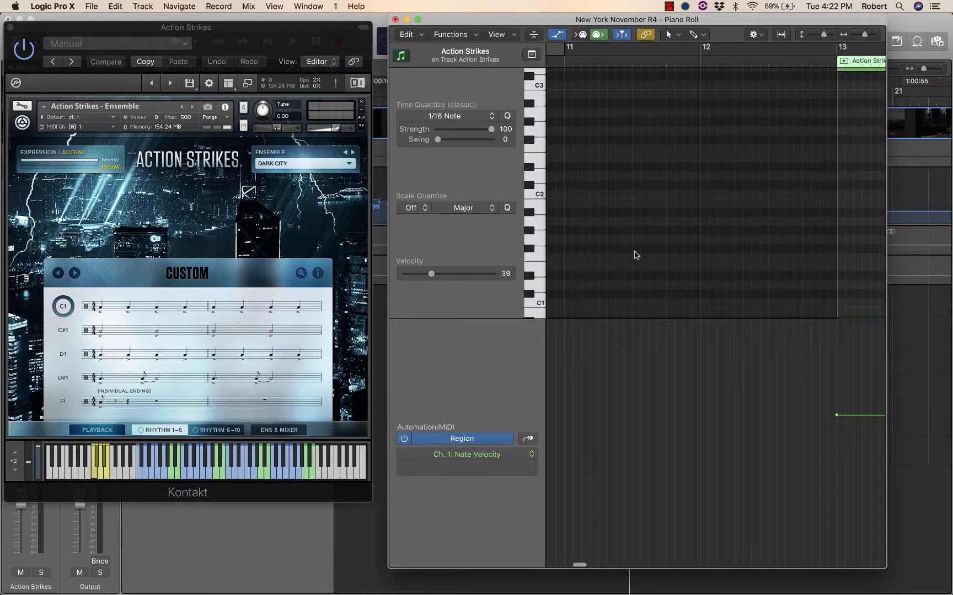
scroll(637, 255, "right", 10)
scroll(636, 253, "down", 2)
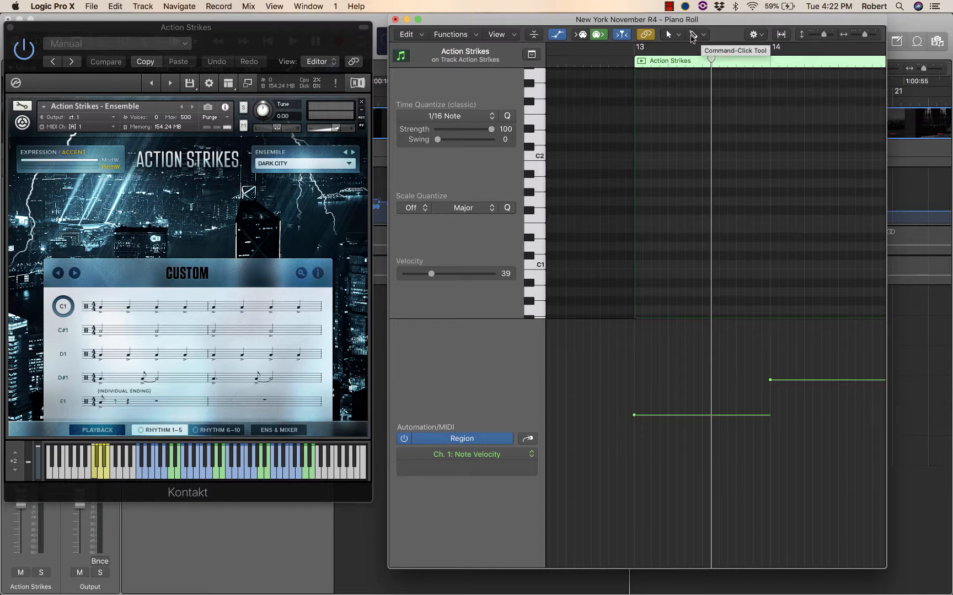
left_click(640, 267)
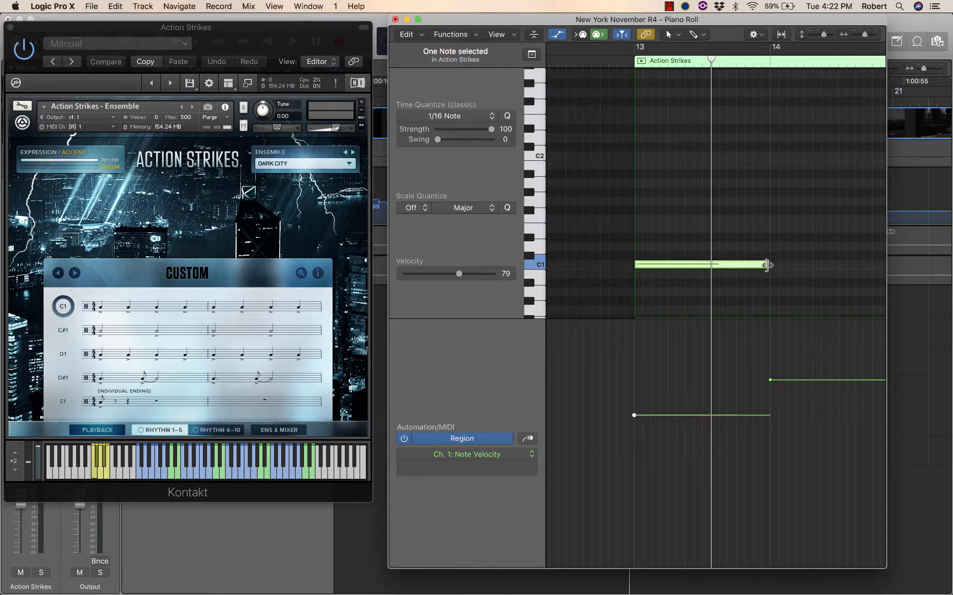
left_click_drag(766, 266, 653, 276)
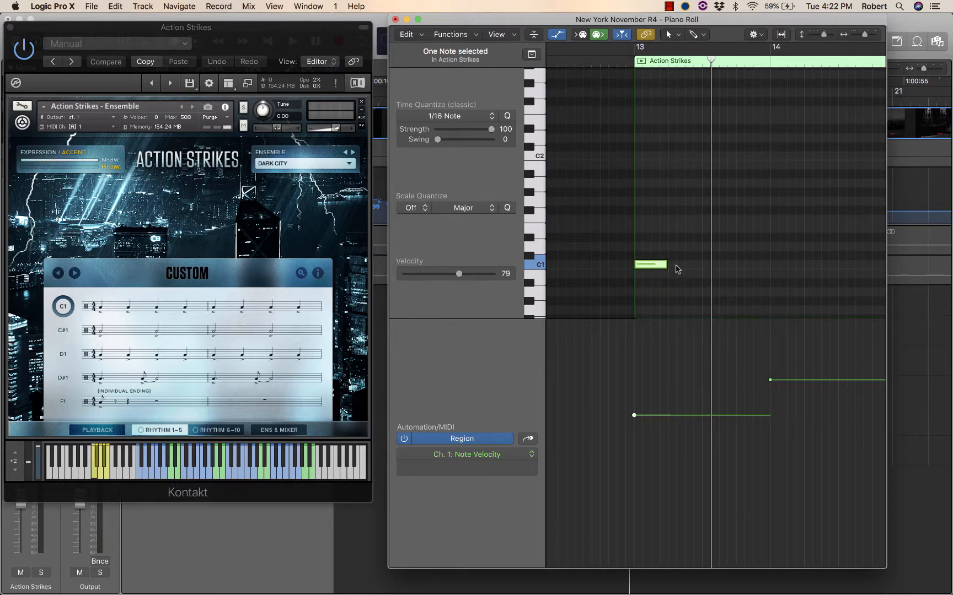
scroll(748, 247, "up", 5)
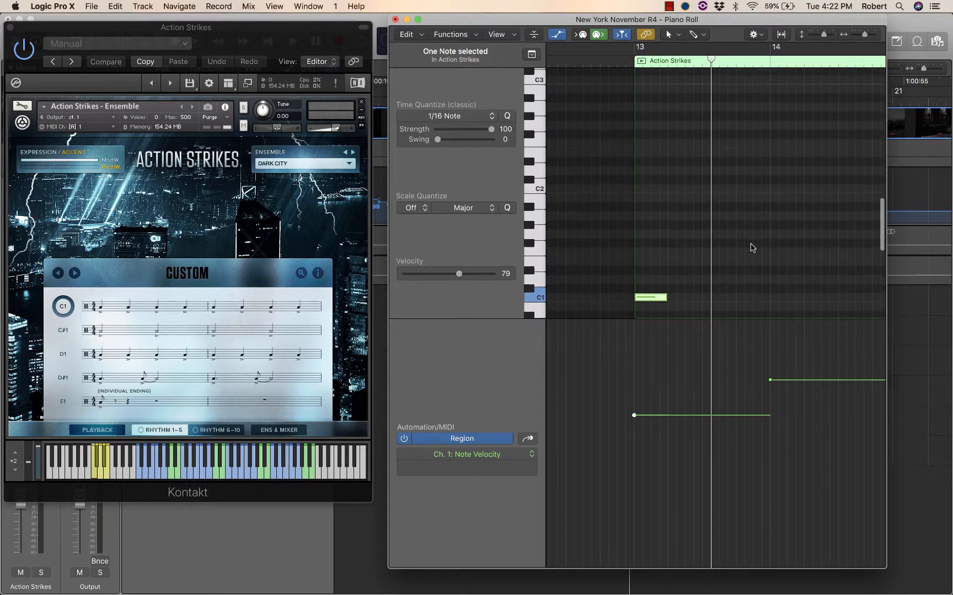
scroll(749, 247, "down", 5)
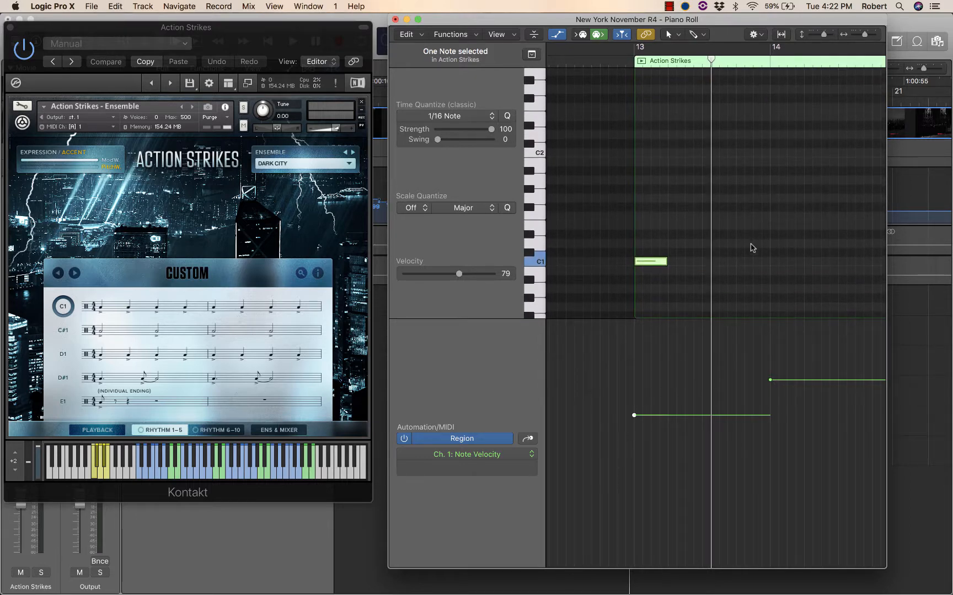
key("space")
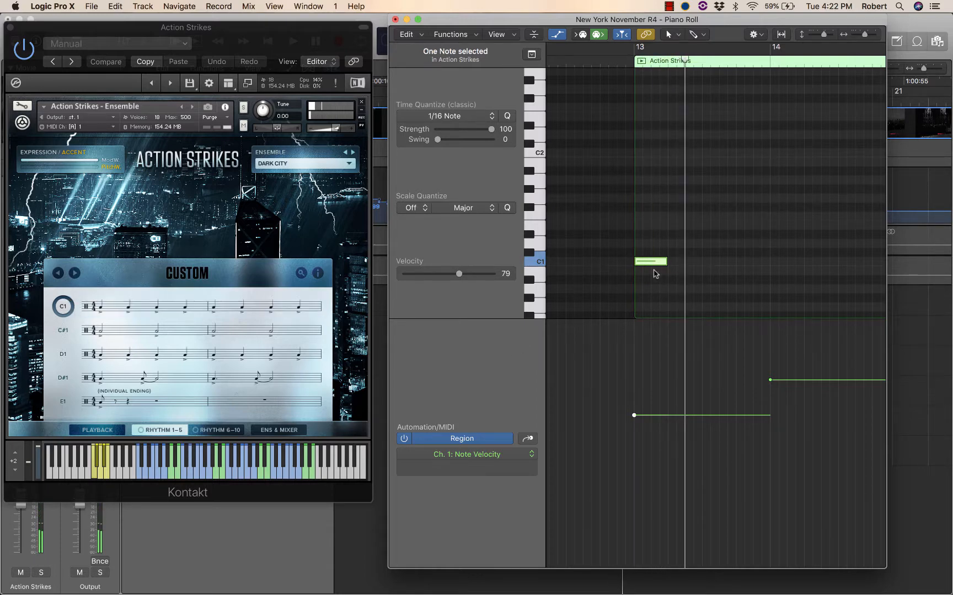
Step: Move the keyswitch note at bar 13 up to C#1 and play back the rhythm it selects
mouse_move(649, 263)
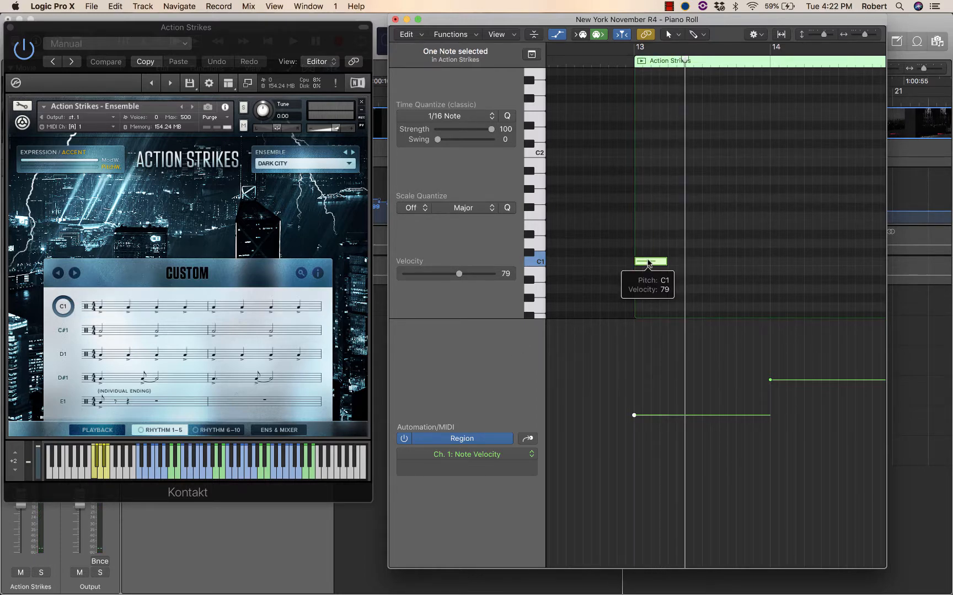
left_click_drag(649, 263, 649, 256)
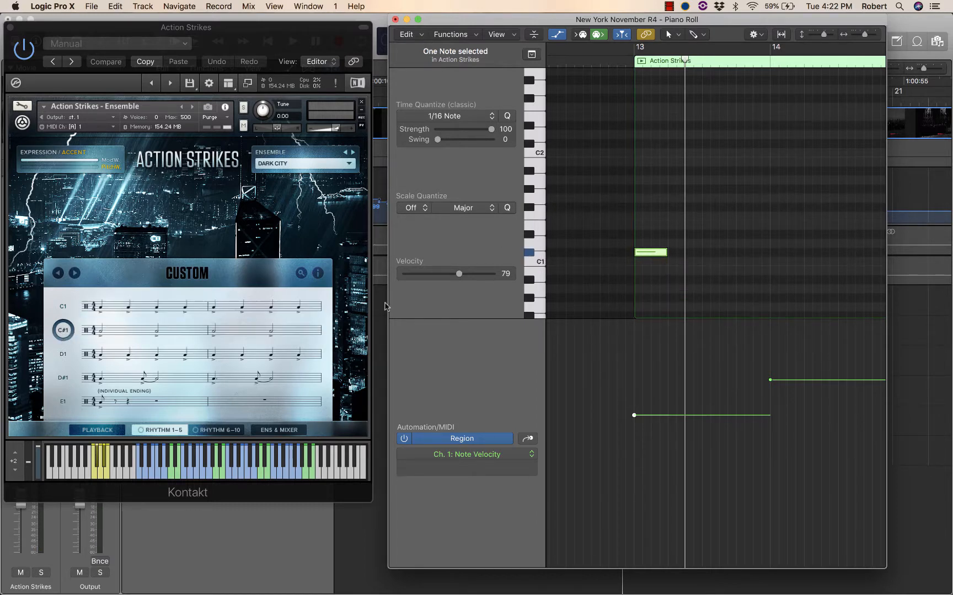
key("space")
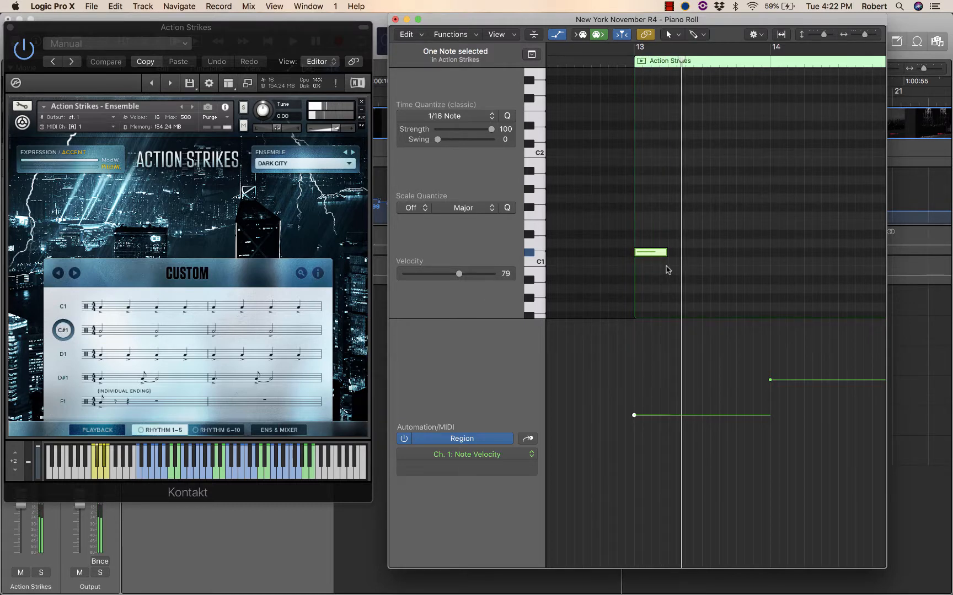
Step: Move the keyswitch note at the start of bar 13 up to D1 while the part plays
left_click_drag(657, 254, 657, 249)
scroll(732, 232, "up", 3)
scroll(732, 232, "right", 2)
scroll(732, 232, "down", 2)
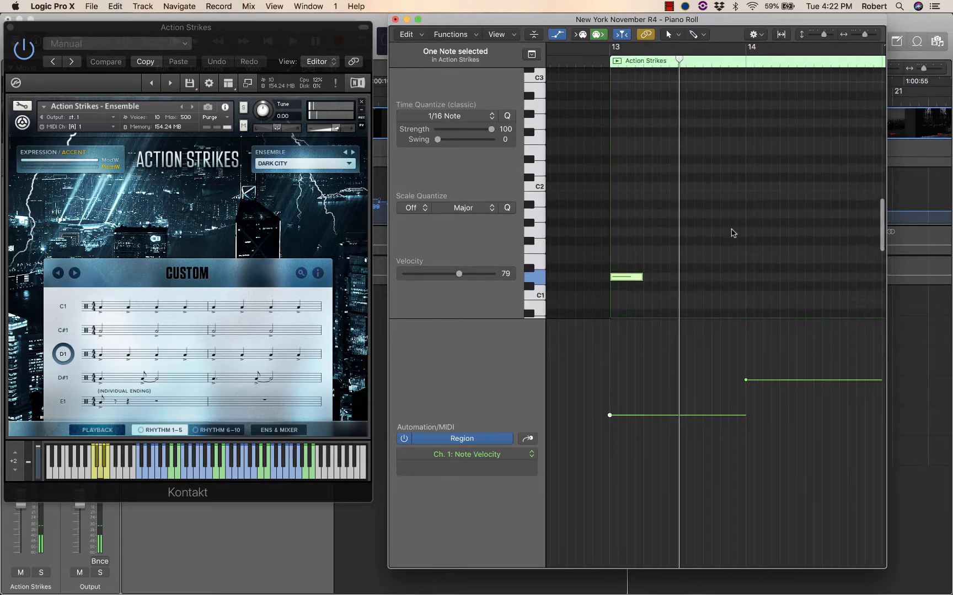
Step: Copy the D1 keyswitch note from bar 13 to the start of bar 14, raising the copy to D#1
scroll(731, 232, "up", 3)
scroll(732, 233, "down", 1)
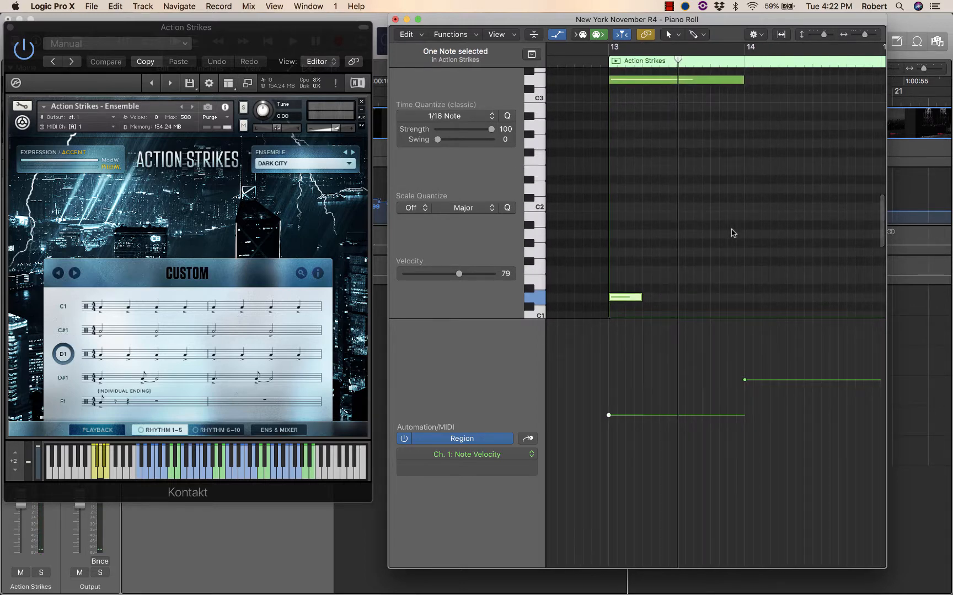
key("super+Left")
key("super+Left")
key("super+Left")
scroll(731, 233, "up", 4)
scroll(732, 232, "right", 3)
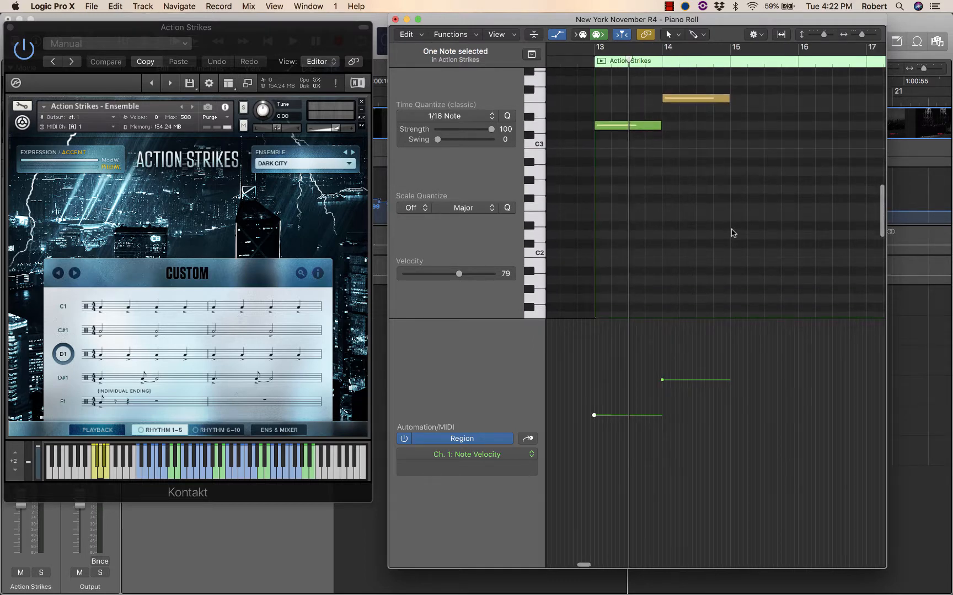
scroll(732, 232, "down", 3)
scroll(731, 232, "up", 1)
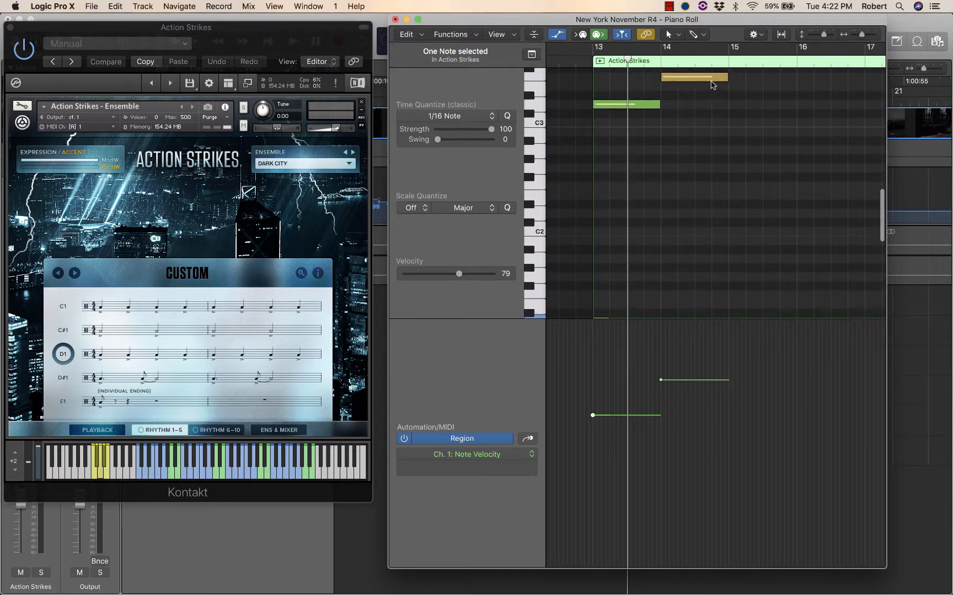
scroll(687, 240, "down", 3)
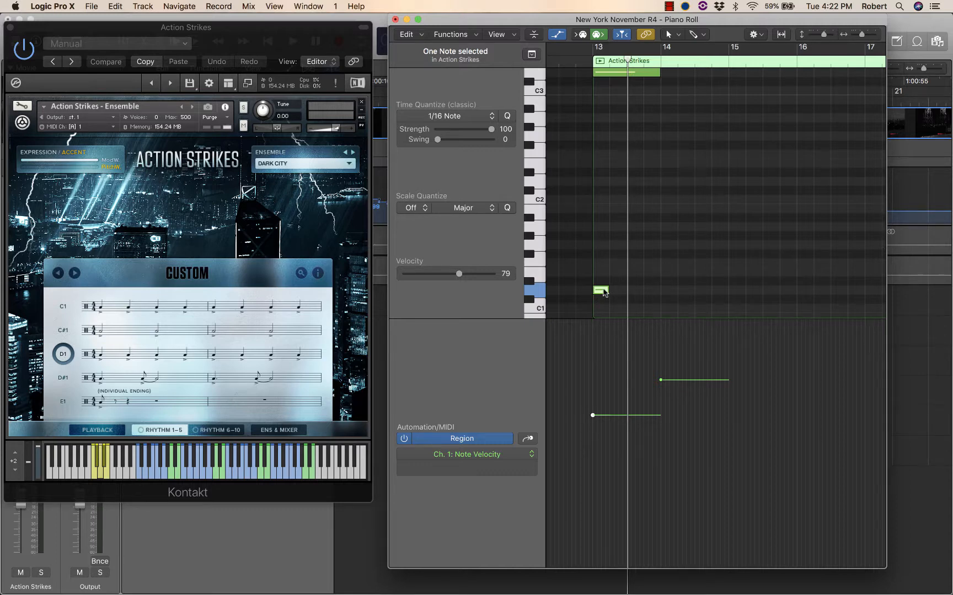
mouse_move(604, 293)
left_click_drag(603, 292, 667, 282)
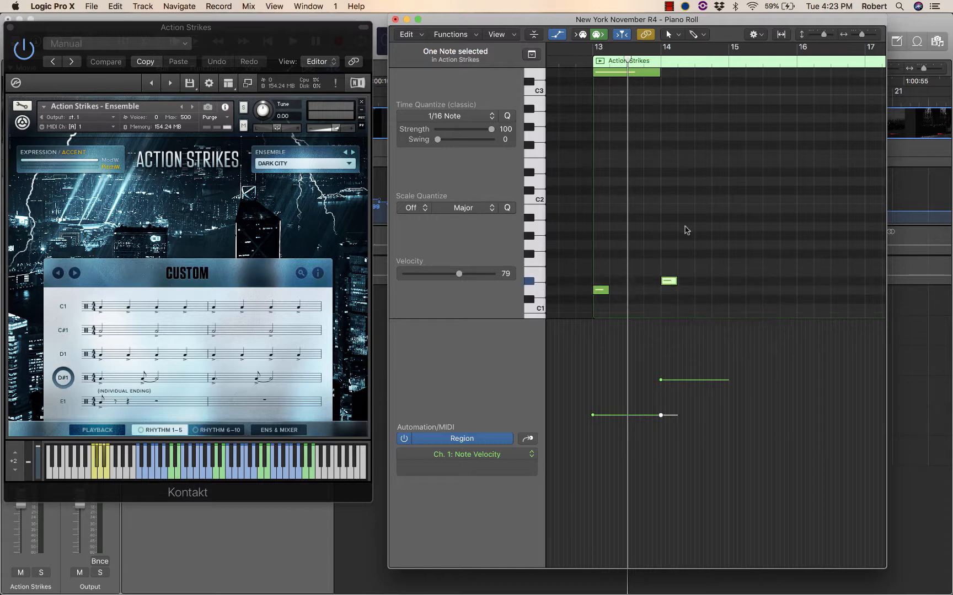
Step: Resize the Piano Roll window to reach the bottom of the screen and enlarge its note area over the velocity lane
scroll(686, 227, "up", 2)
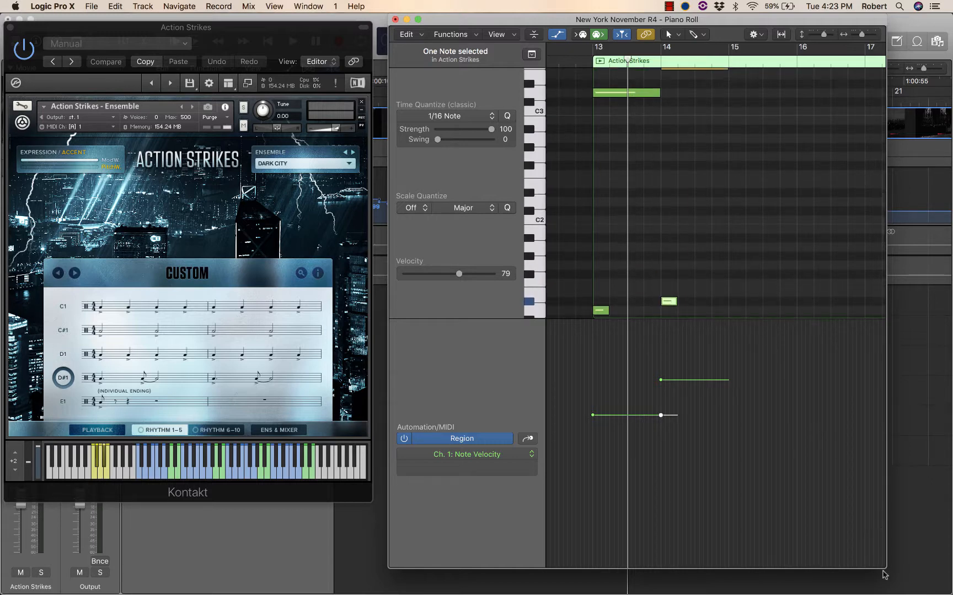
left_click_drag(870, 569, 869, 440)
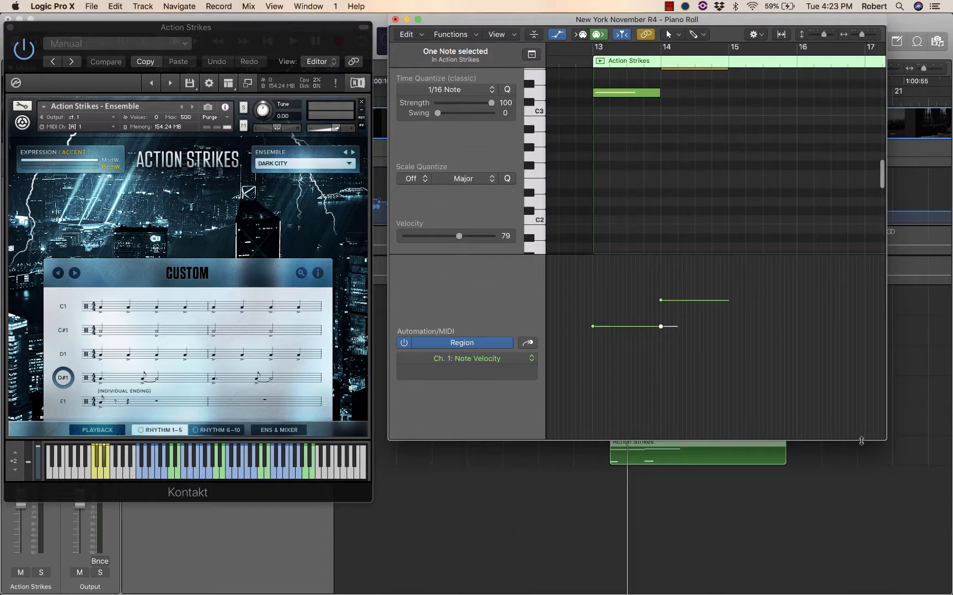
left_click_drag(881, 199, 881, 193)
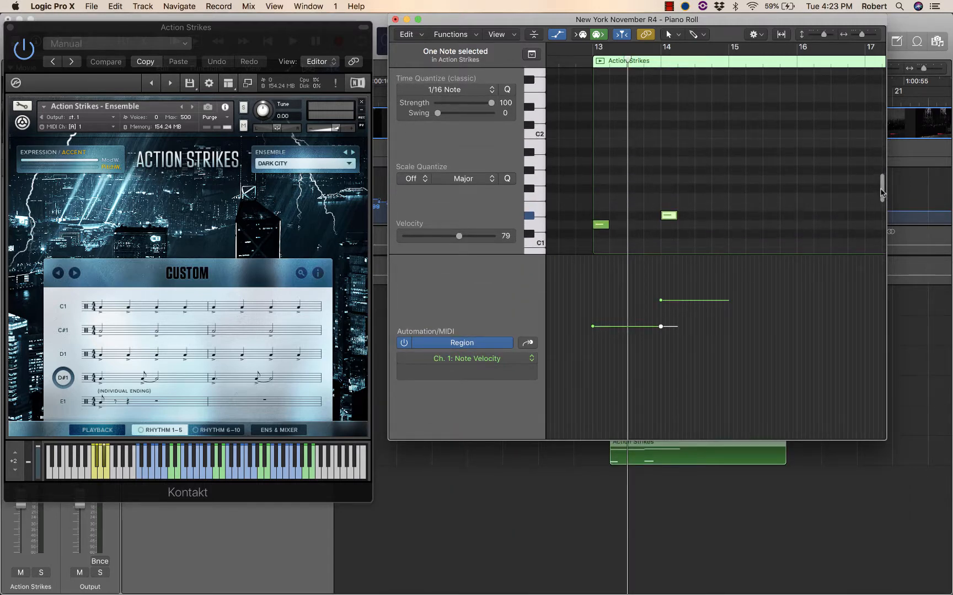
left_click_drag(887, 439, 904, 594)
scroll(823, 269, "up", 5)
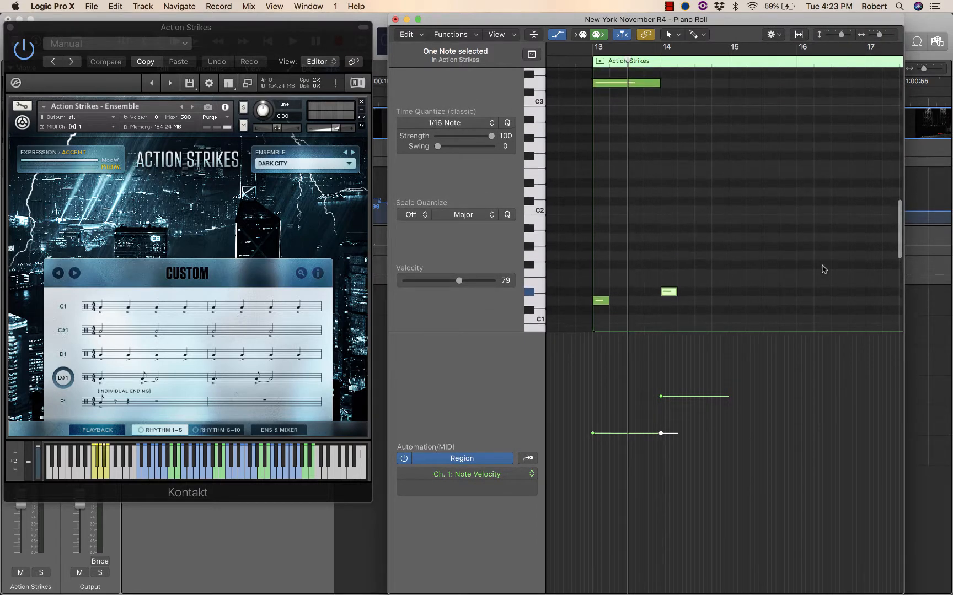
scroll(824, 269, "down", 1)
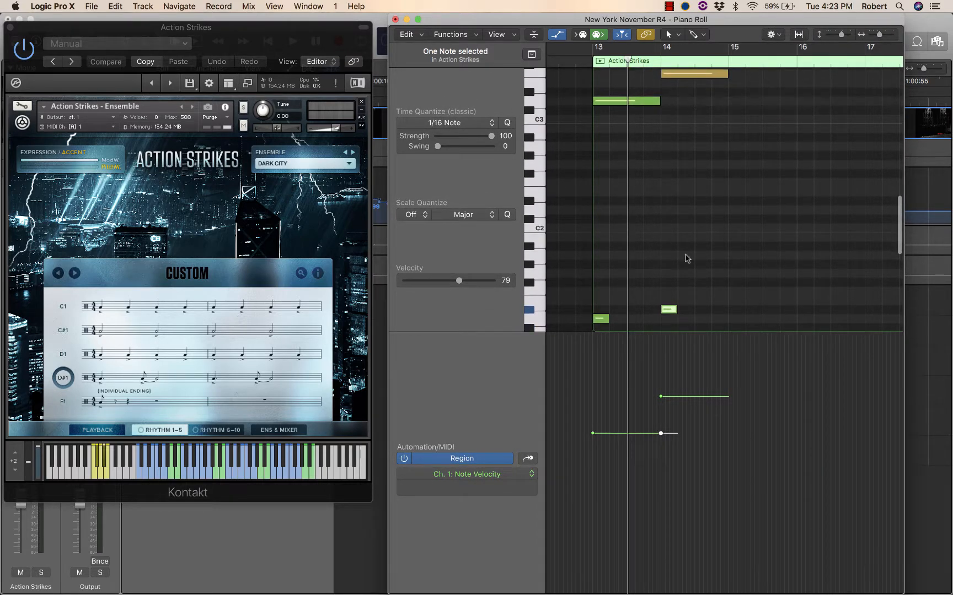
left_click_drag(689, 332, 690, 435)
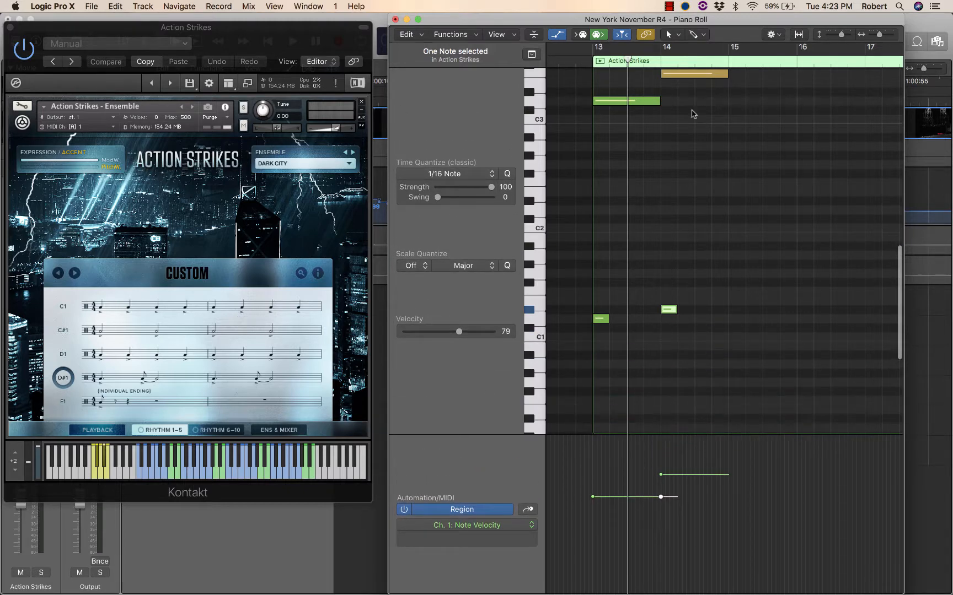
scroll(697, 142, "up", 3)
scroll(697, 142, "up", 1)
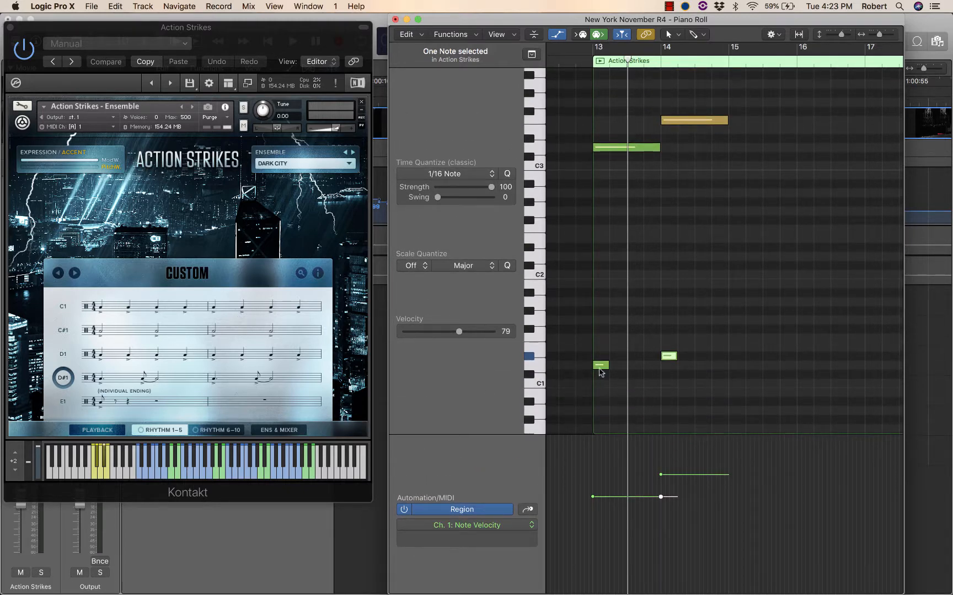
Step: Move the keyswitch note at the start of bar 13 down to C1 and play back the rhythm change at bar 14
left_click_drag(601, 369, 600, 383)
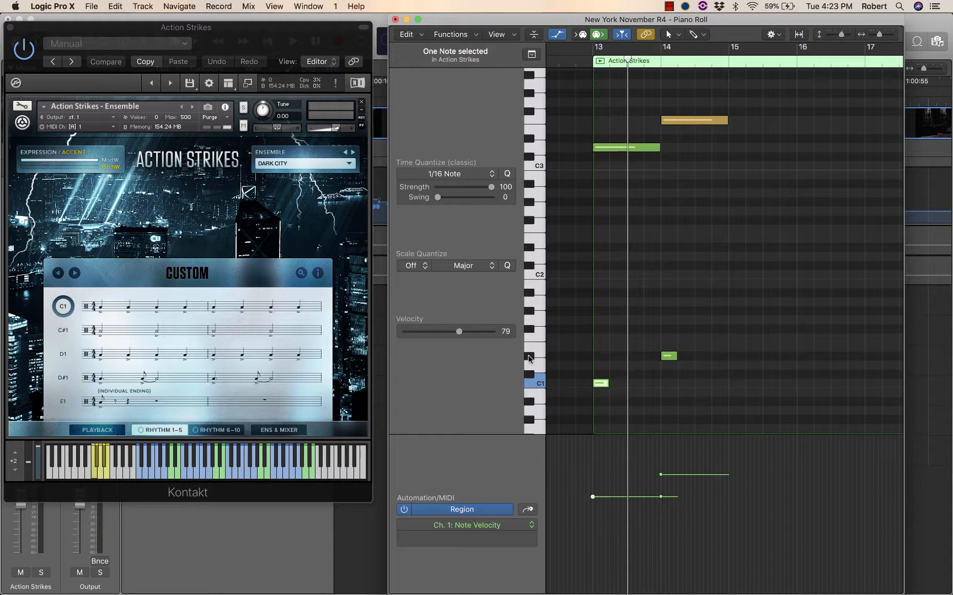
left_click(604, 135)
key("space")
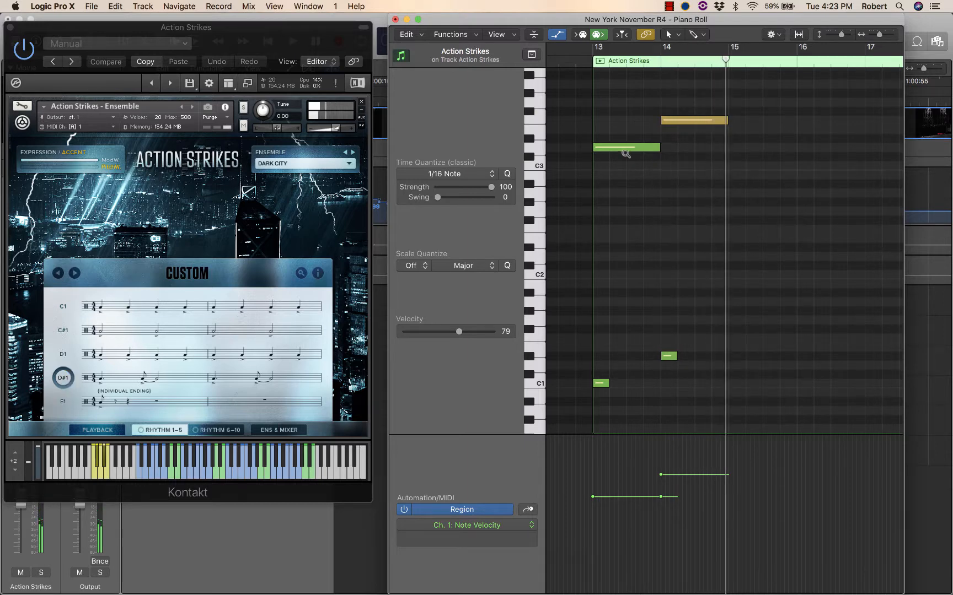
Step: Copy the long D3 note to bar 15, add a C1 keyswitch copy beneath it, and play back the sequence
left_click_drag(633, 150, 762, 153)
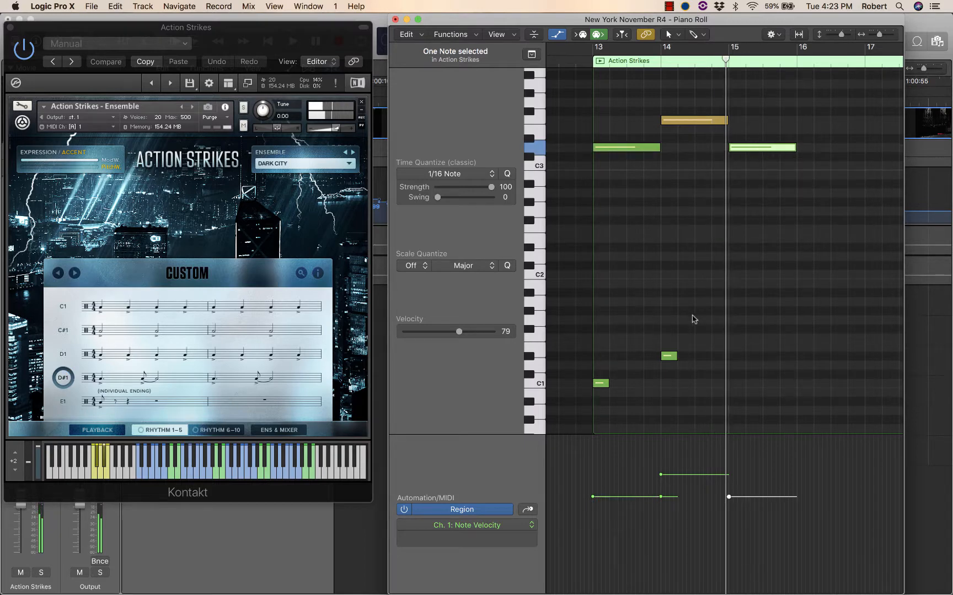
left_click_drag(669, 359, 733, 387)
key("space")
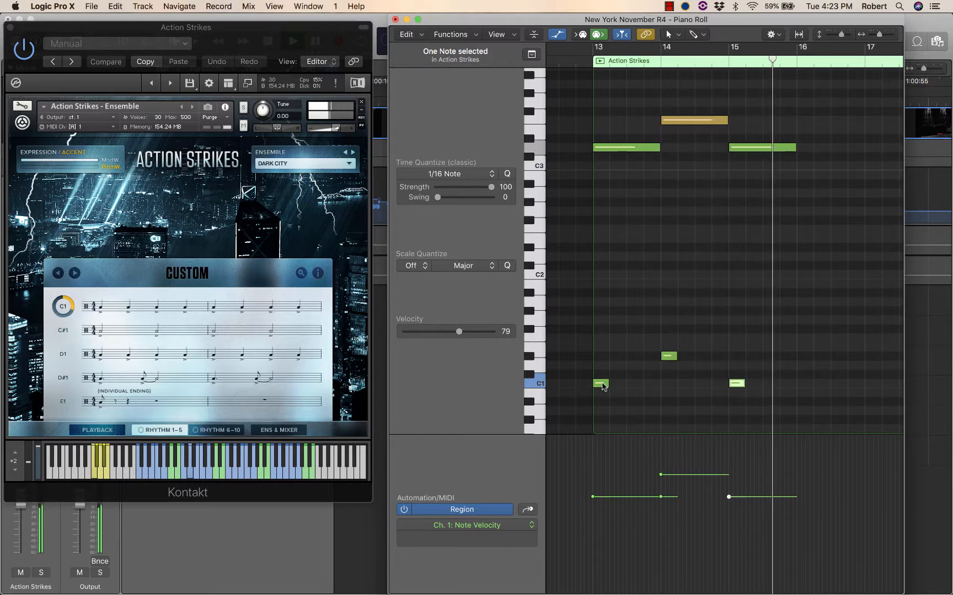
key("space")
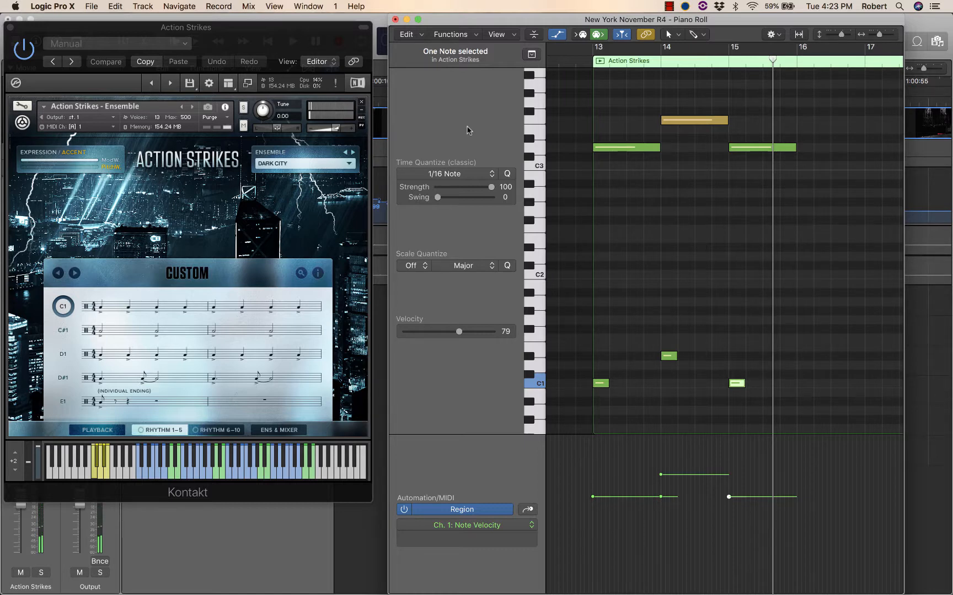
Step: Close the Piano Roll and Kontakt windows, and add tempo points in bar 13 that slow the tempo to 59
left_click(395, 20)
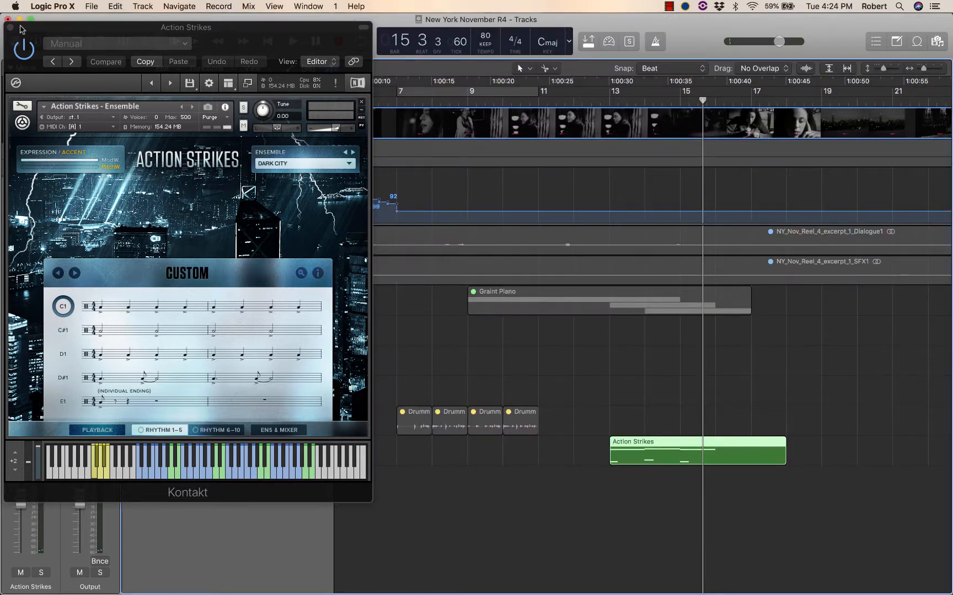
left_click(10, 26)
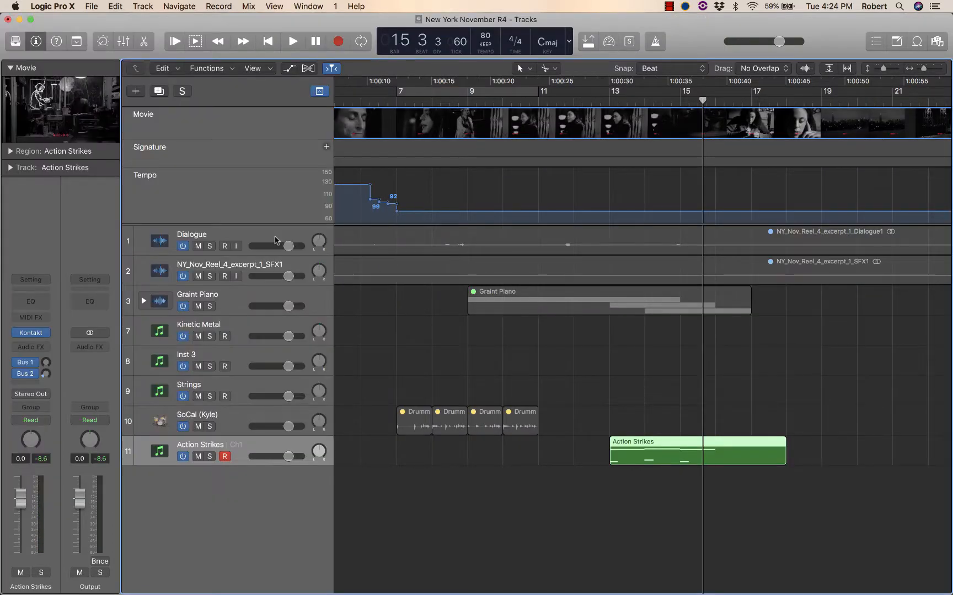
left_click(608, 211)
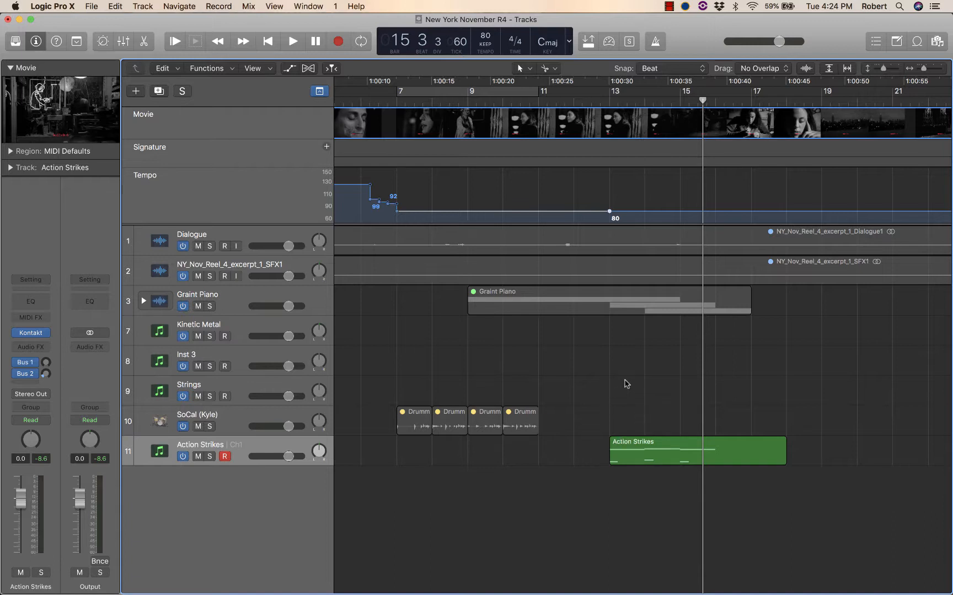
mouse_move(616, 429)
mouse_move(629, 213)
left_mouse_down()
mouse_move(632, 225)
mouse_move(644, 222)
mouse_move(610, 220)
mouse_move(636, 225)
left_mouse_up()
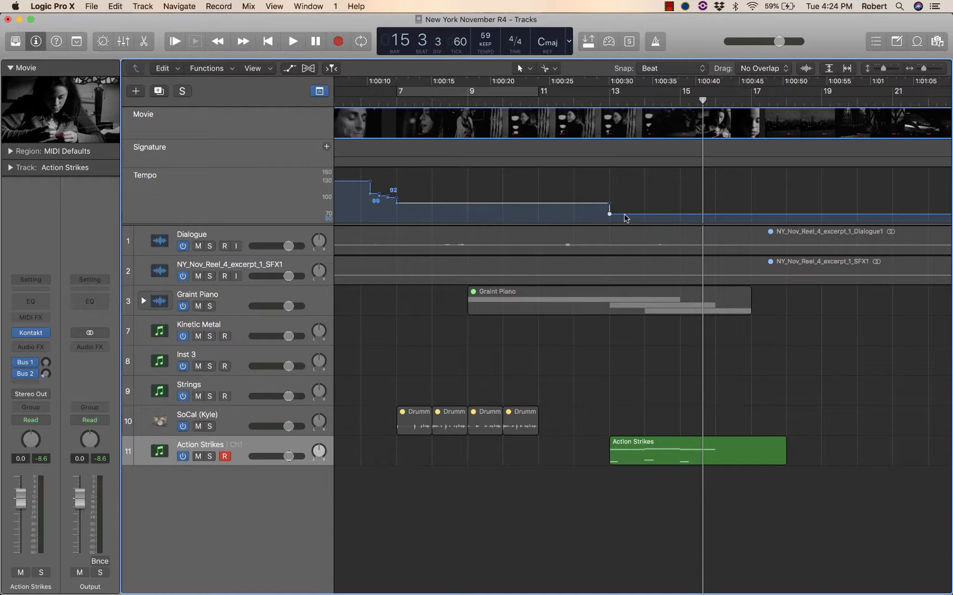
left_click_drag(637, 213, 633, 213)
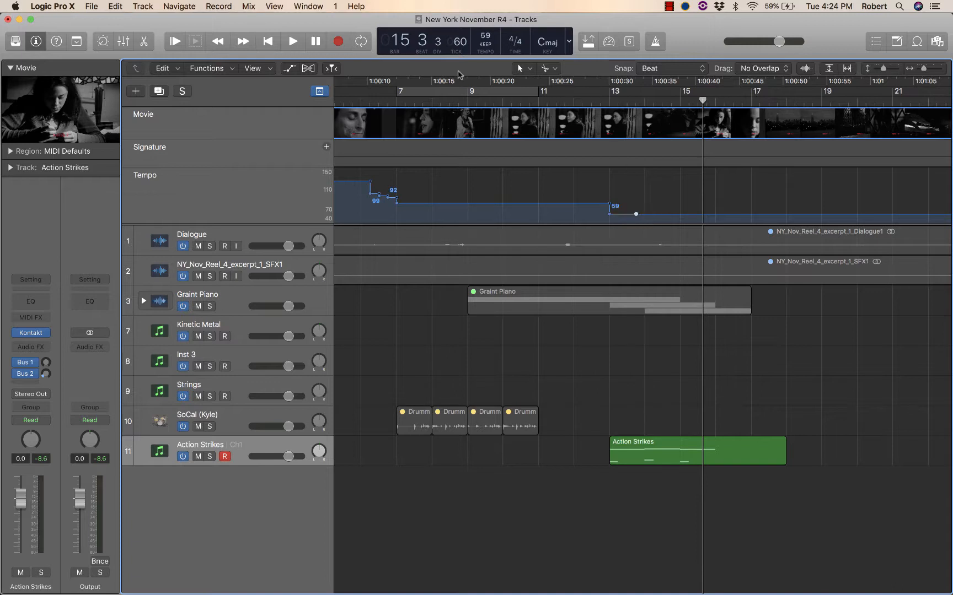
Step: Draw further tempo points with the Pencil Tool from bar 14 to bar 16, including 59.3, 74, 84.2 and 109.2
left_click(555, 70)
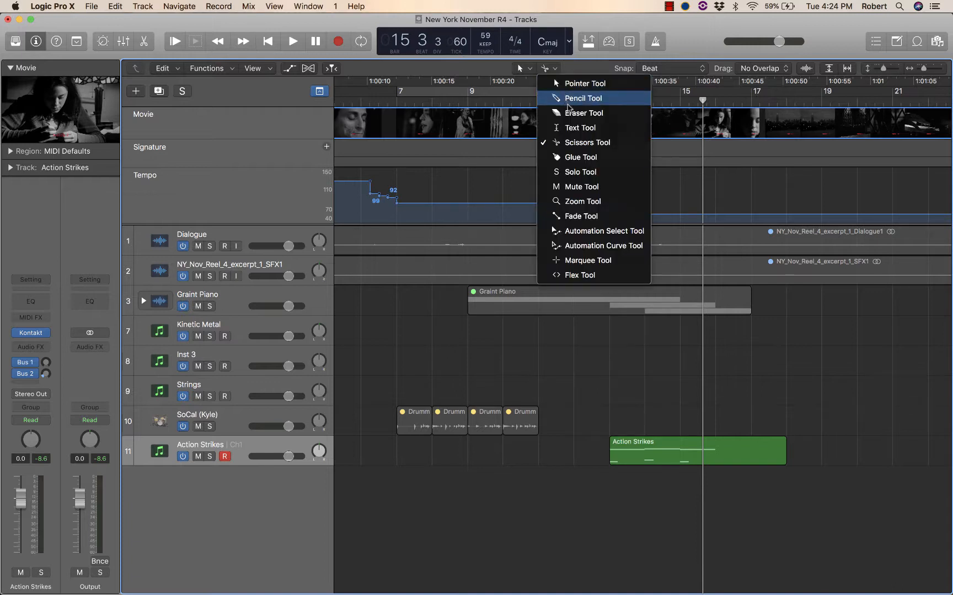
left_click(585, 99)
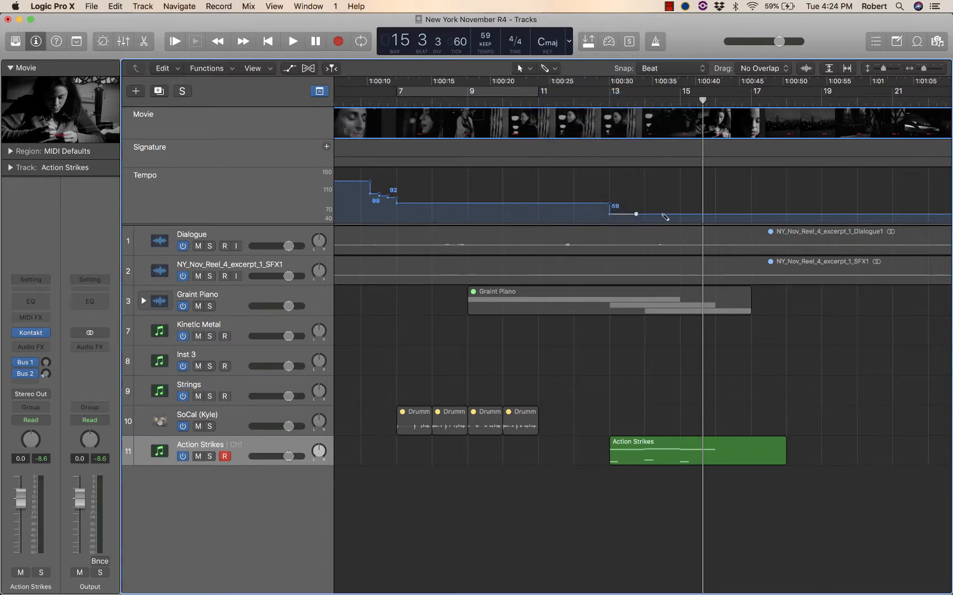
left_click(662, 214)
mouse_move(618, 215)
left_mouse_down()
mouse_move(684, 208)
mouse_move(715, 189)
left_mouse_up()
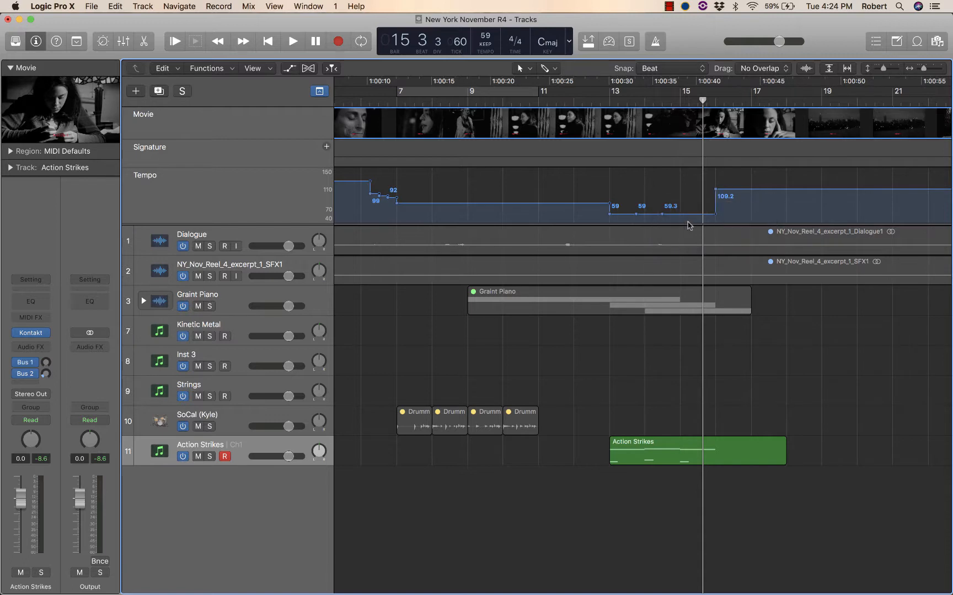
left_click(679, 208)
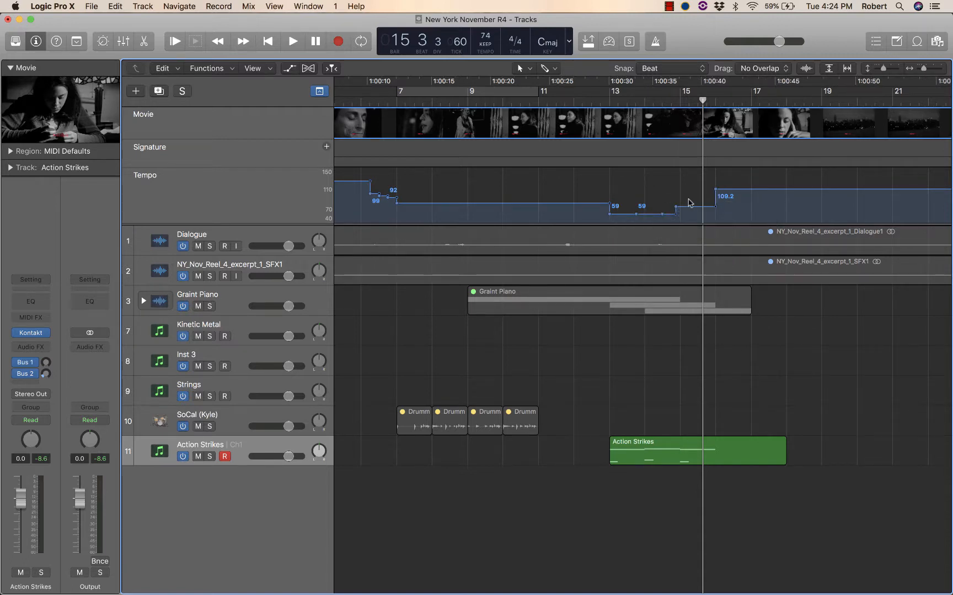
left_click(696, 203)
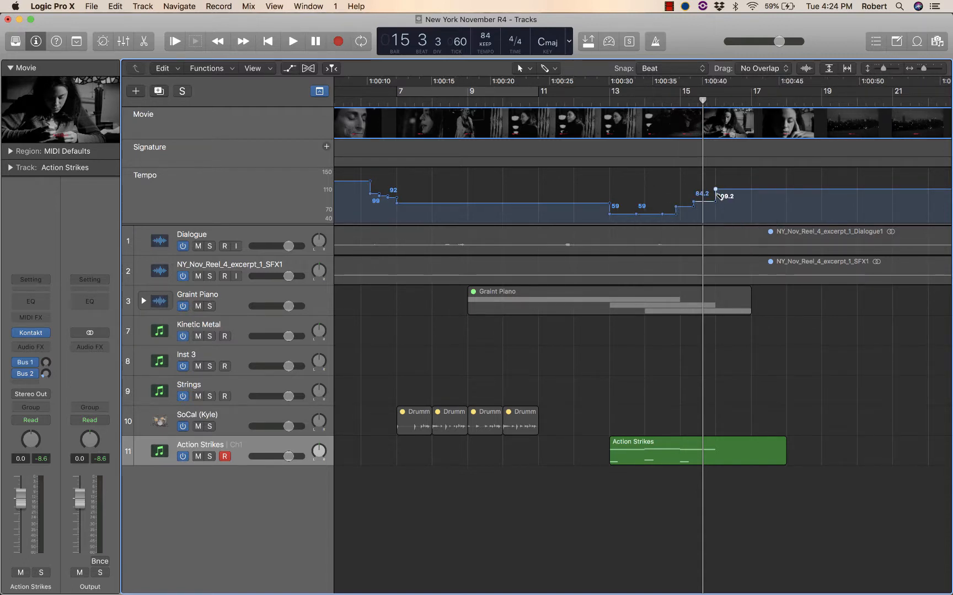
left_click(662, 212)
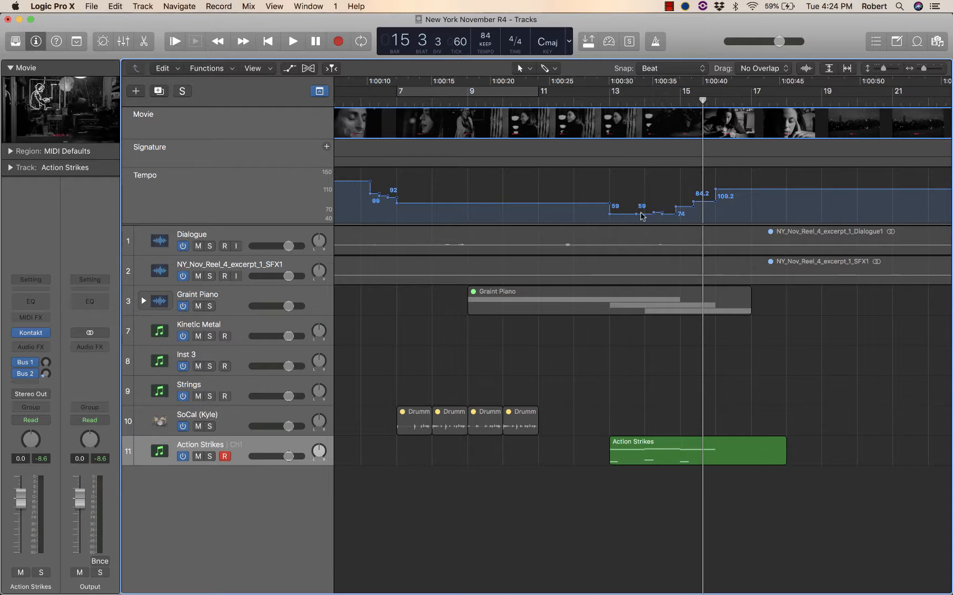
Step: Play the part from bar 13 against the movie in its floating window, then stop and close the movie window
key("space")
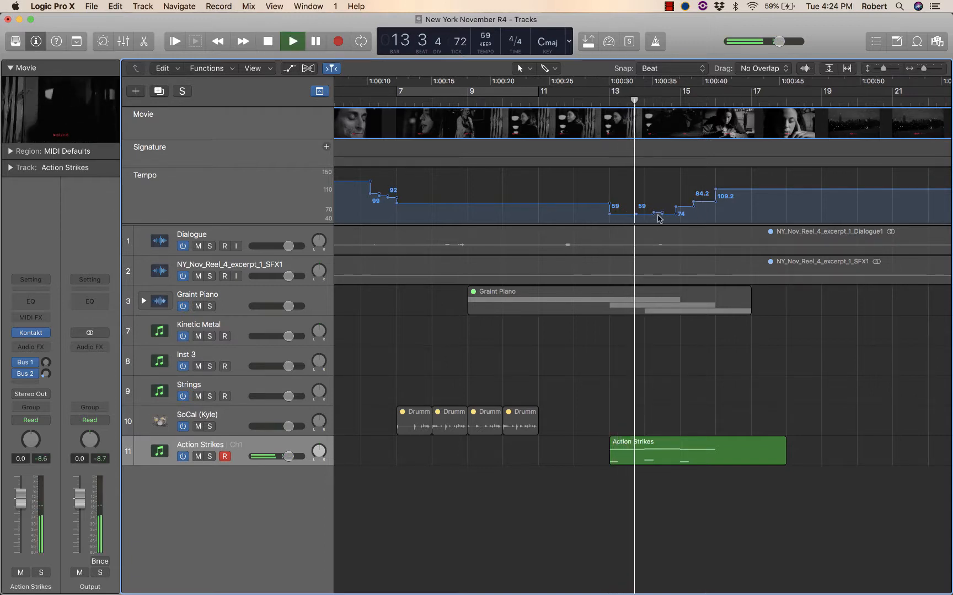
left_click(90, 115)
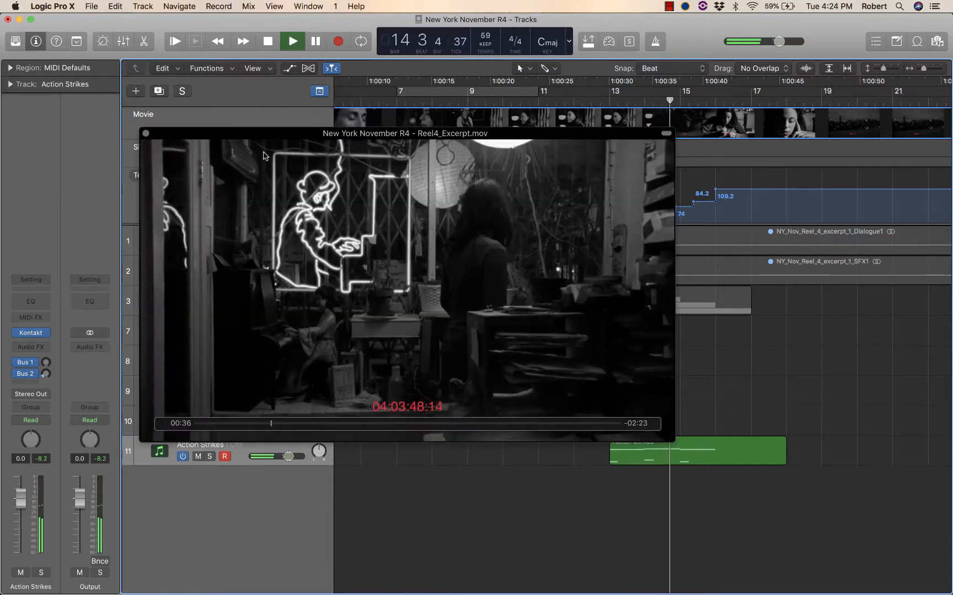
left_click_drag(286, 137, 214, 112)
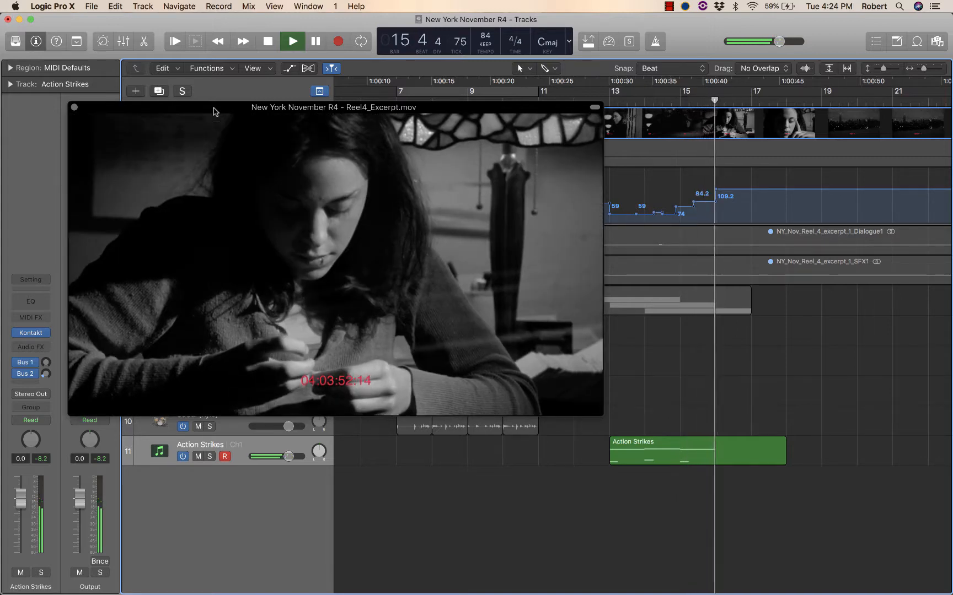
key("space")
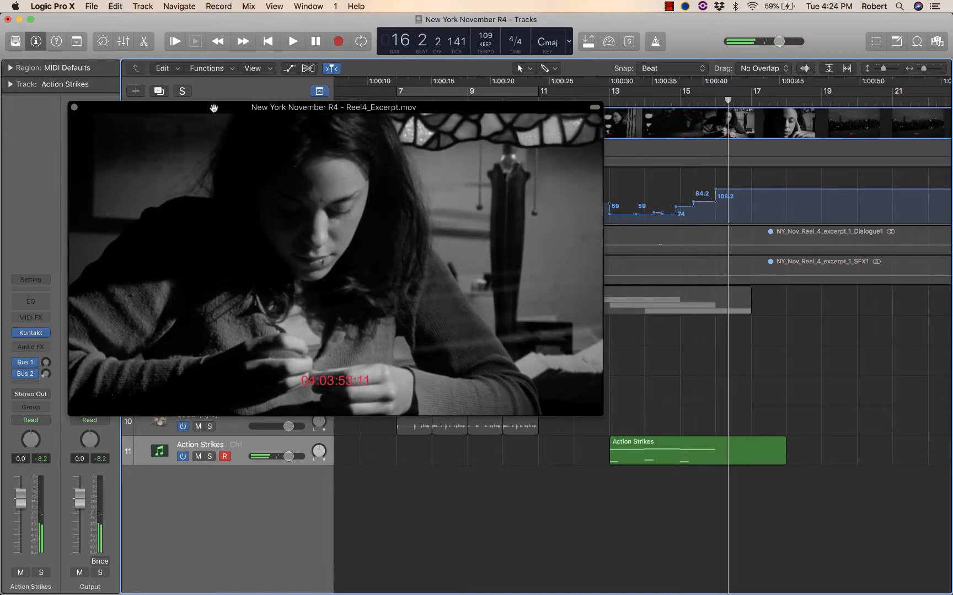
left_click(75, 108)
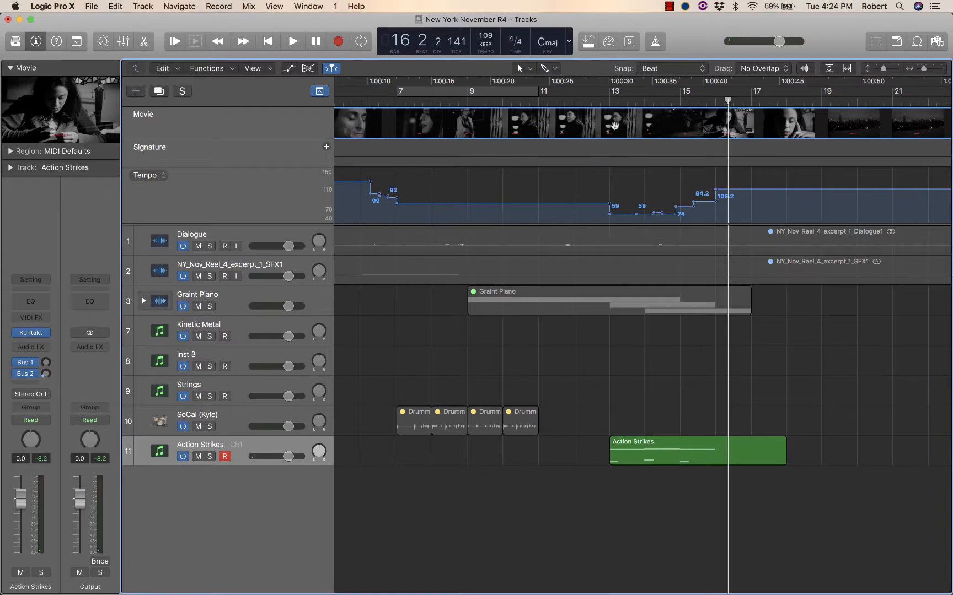
Step: Raise the tempo point near the end of bar 13 to 130 and play back from the start of bar 13
left_click(612, 103)
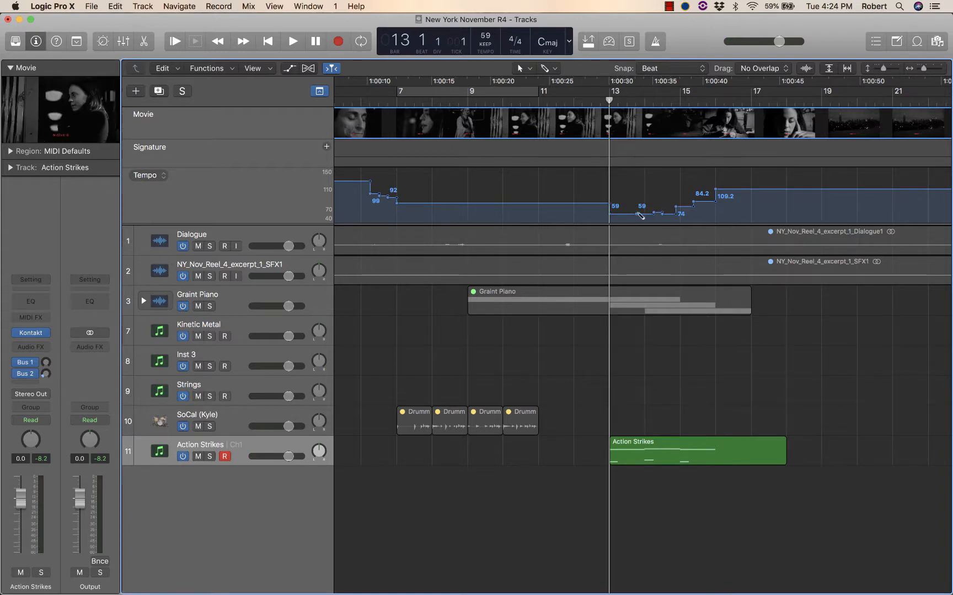
left_click_drag(639, 215, 643, 179)
key("space")
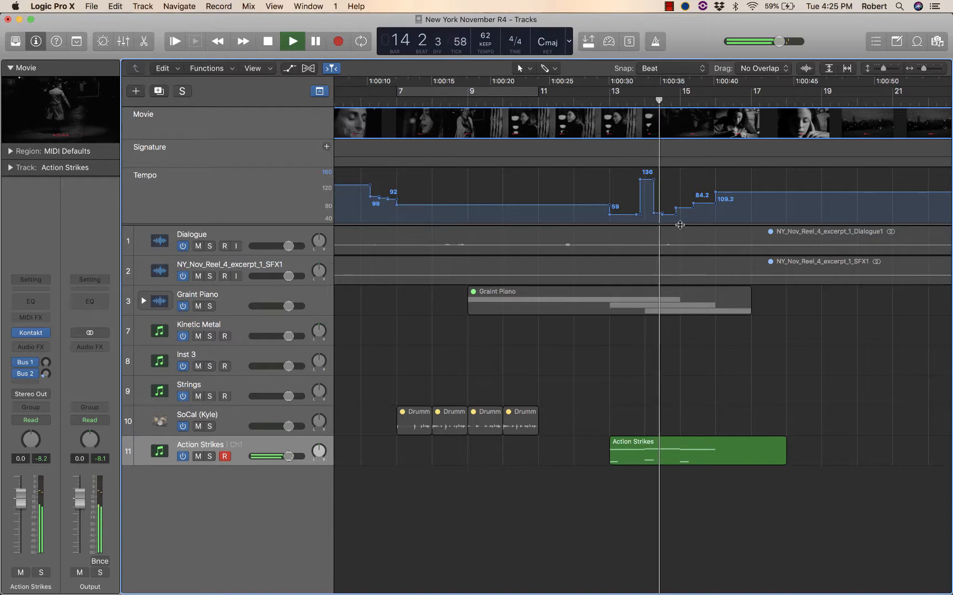
Step: Stop playback and move the 136.4 tempo point from late in bar 13 to the start of bar 14
key("super+Right")
key("super+Right")
key("super+Right")
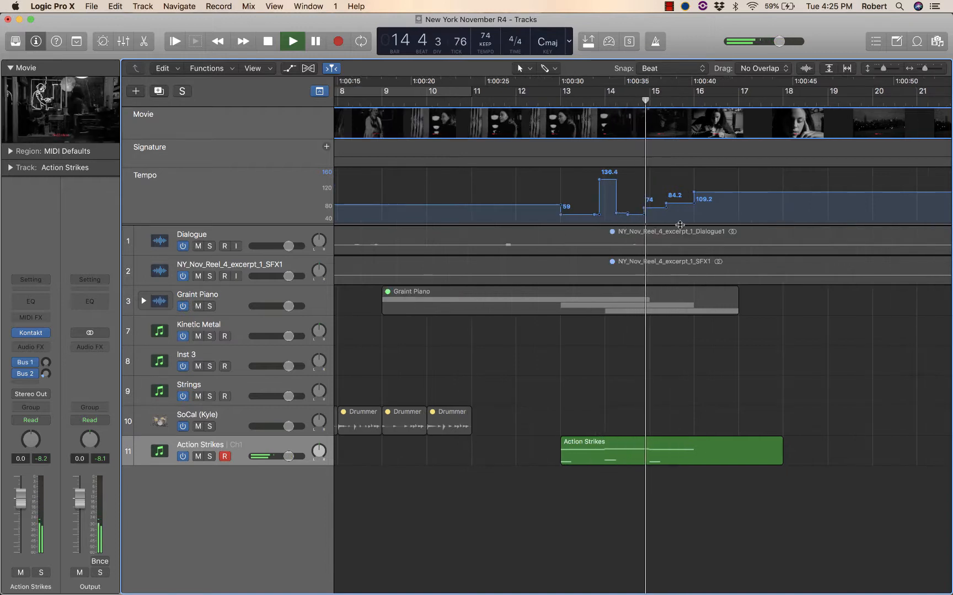
key("super+Right")
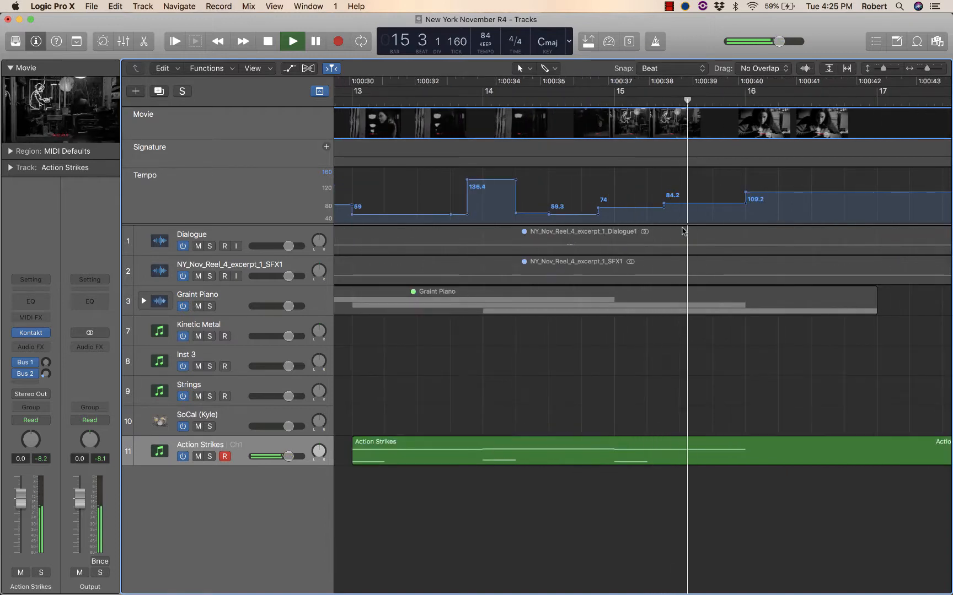
key("space")
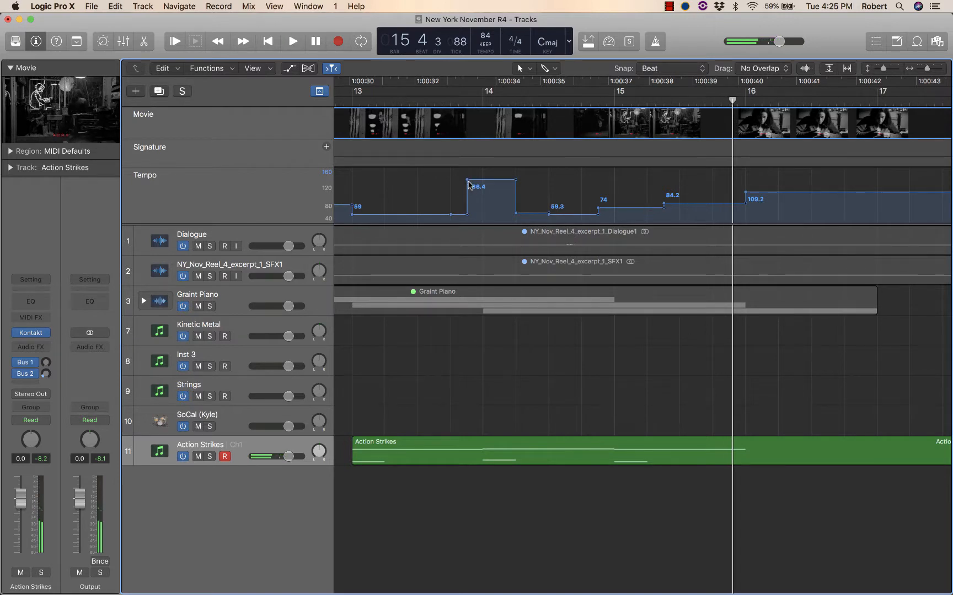
left_click_drag(468, 180, 483, 180)
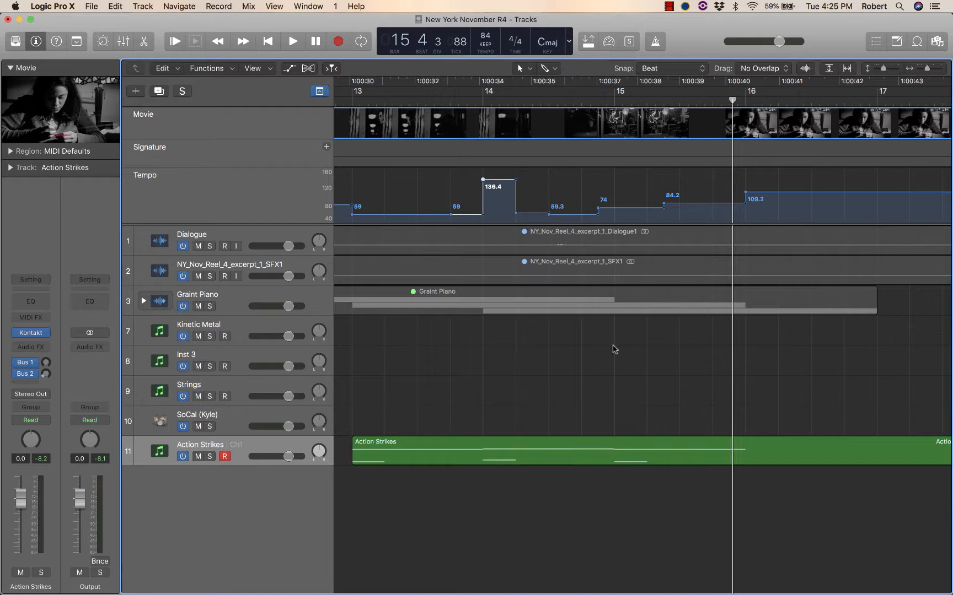
Step: Move the 74 tempo point to the start of bar 15 and play back the revised tempo curve
left_click_drag(601, 209, 615, 210)
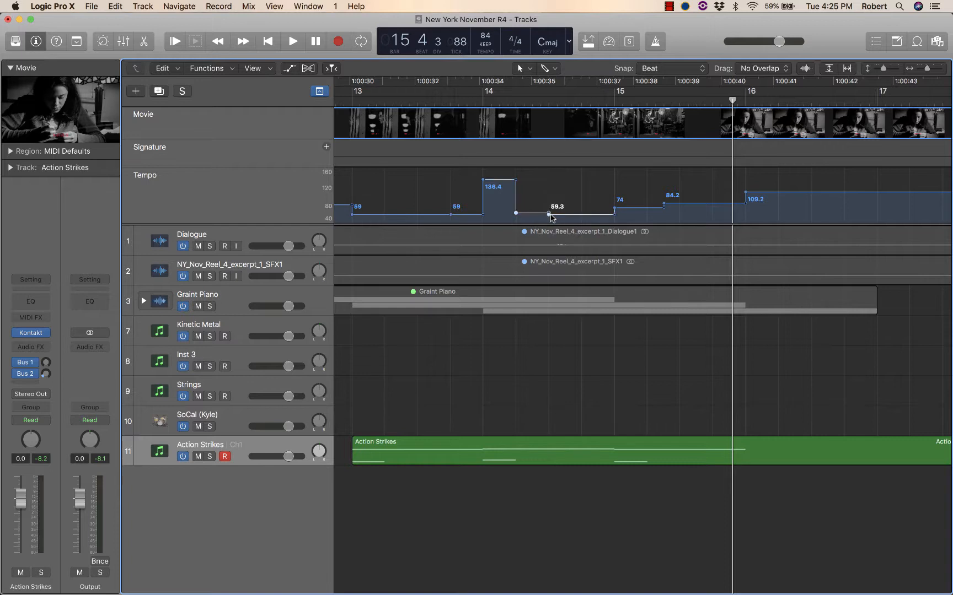
key("space")
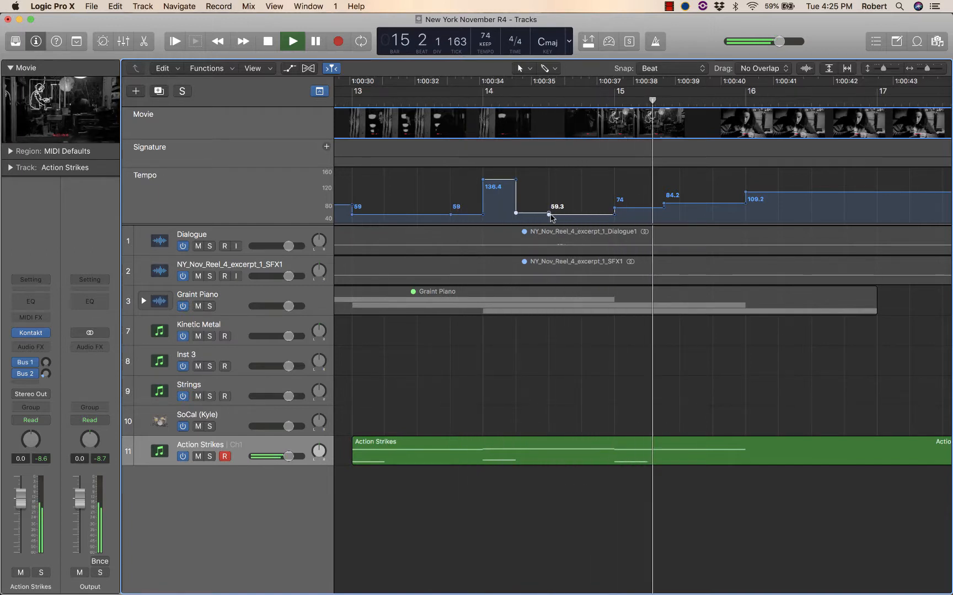
key("space")
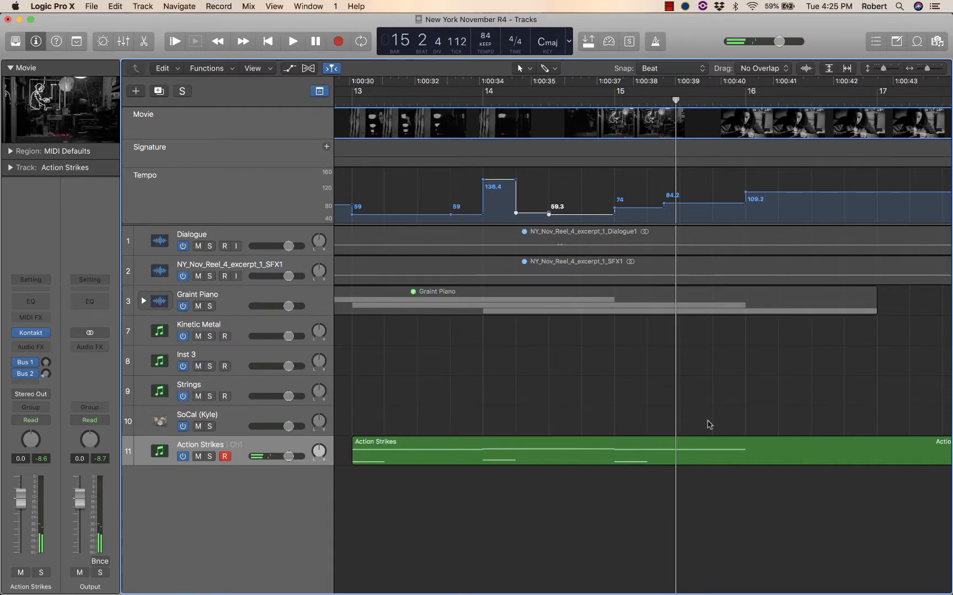
Step: Open the Action Strikes region in the Piano Roll and mute the long note just above C3 at bar 15
left_click(702, 461)
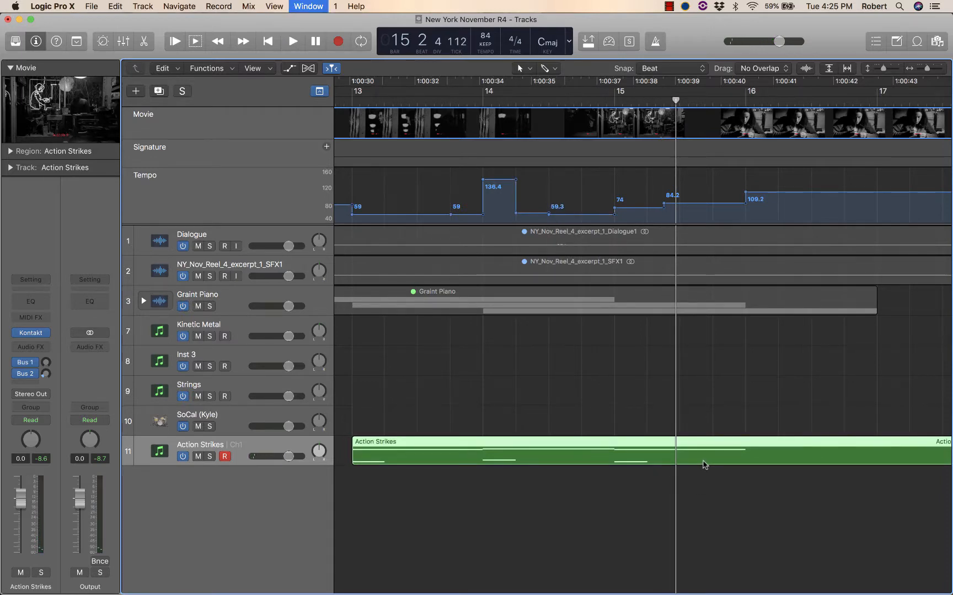
key("super+4")
scroll(675, 378, "right", 3)
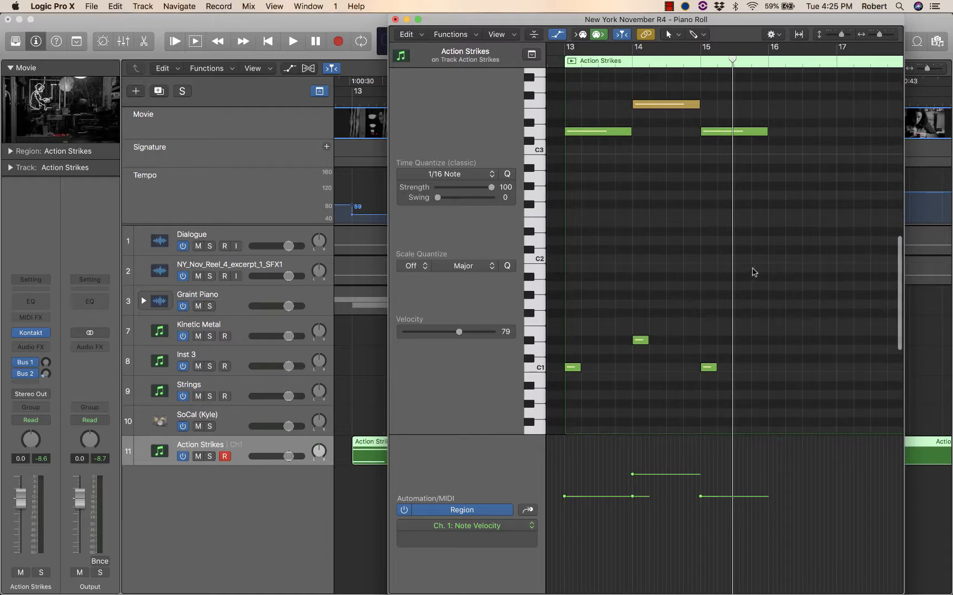
left_click_drag(766, 156, 753, 128)
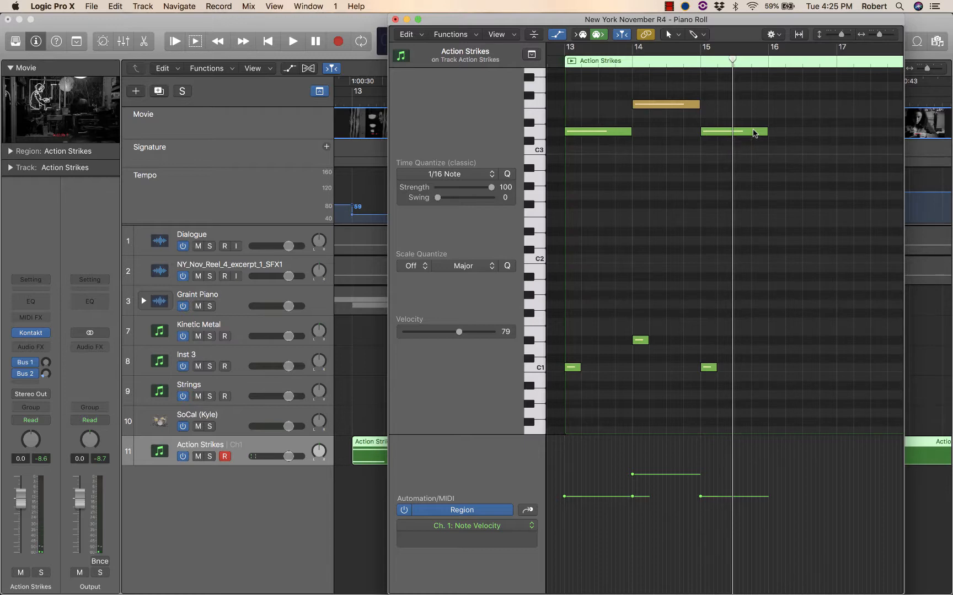
left_click(757, 133)
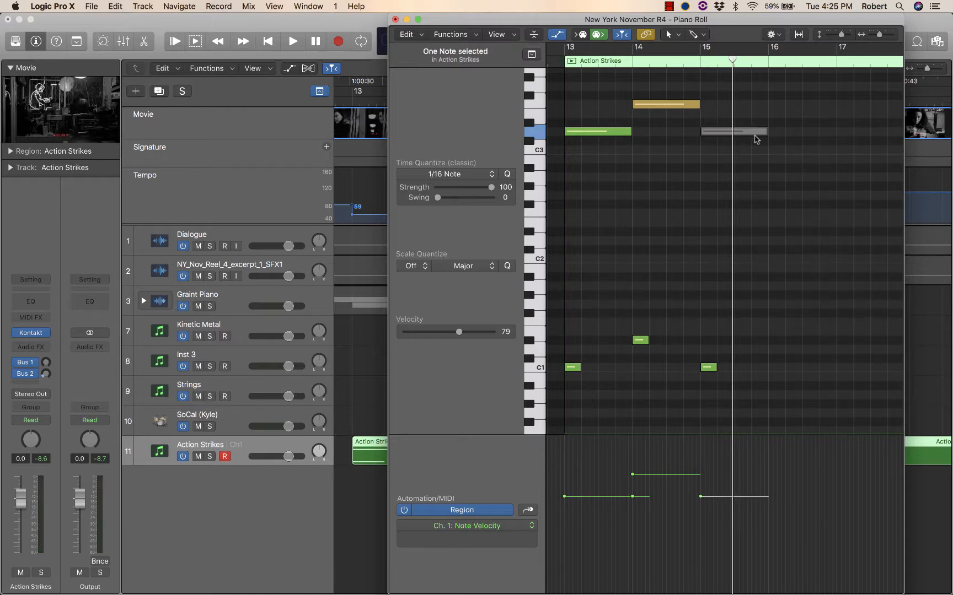
left_click(755, 134)
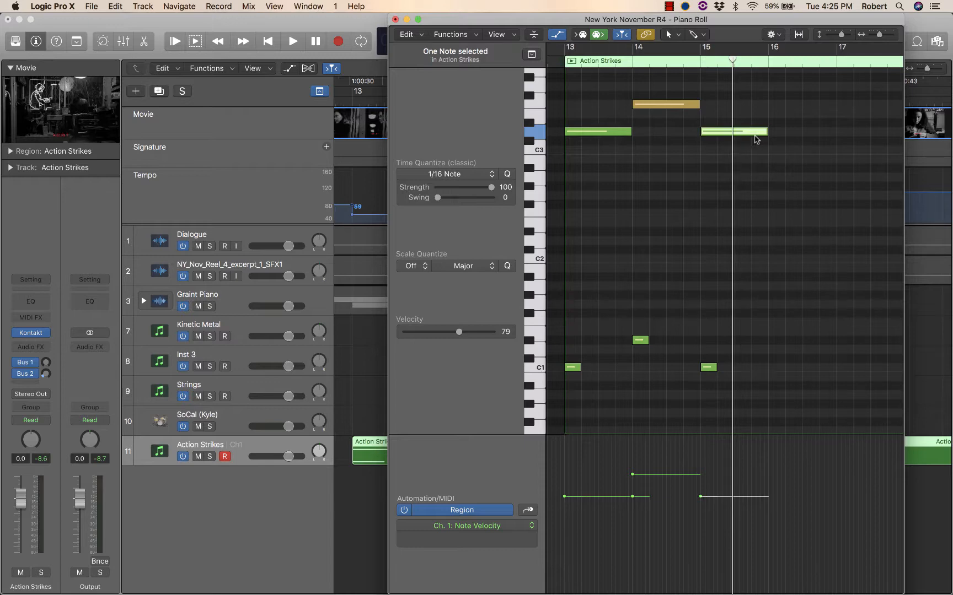
left_click(755, 135)
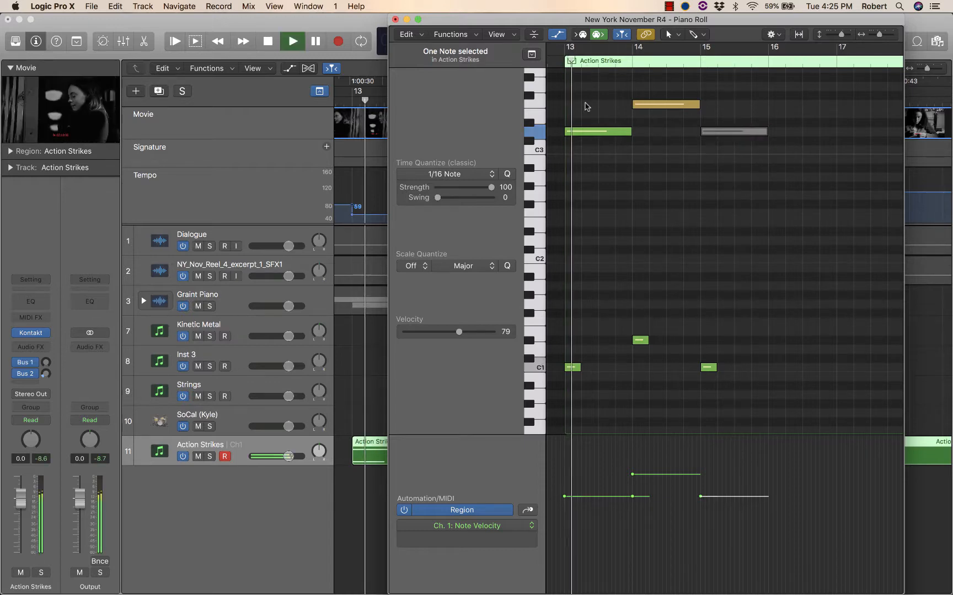
Step: Play the start of bar 13 briefly with the movie in its floating window, then stop and close the movie window
double_click(86, 102)
key("space")
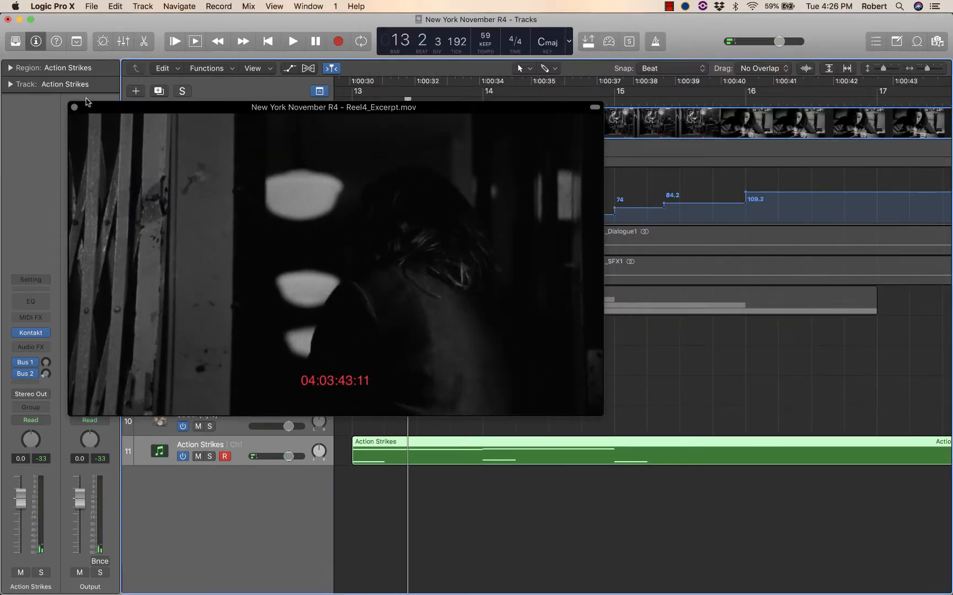
key("space")
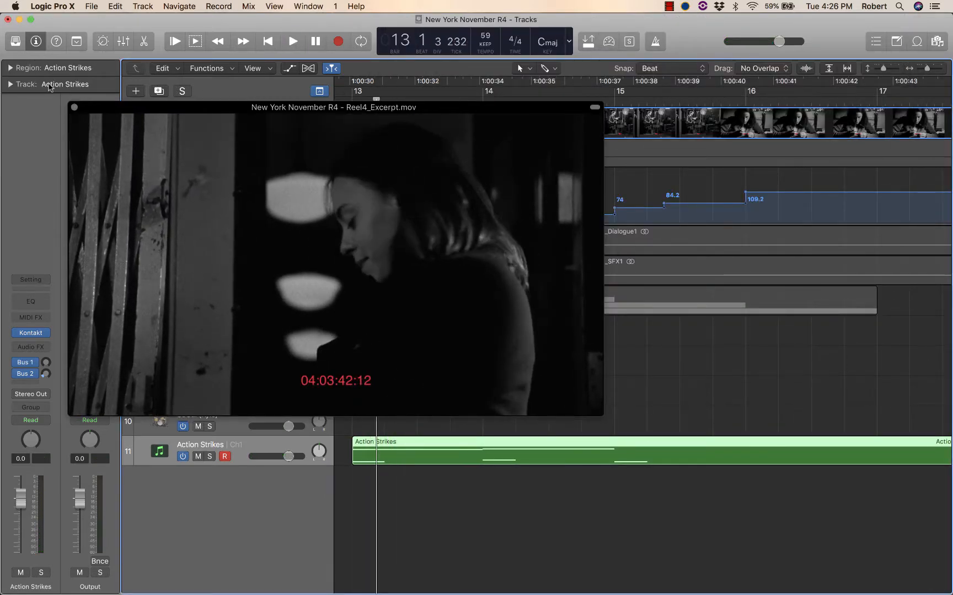
left_click(74, 106)
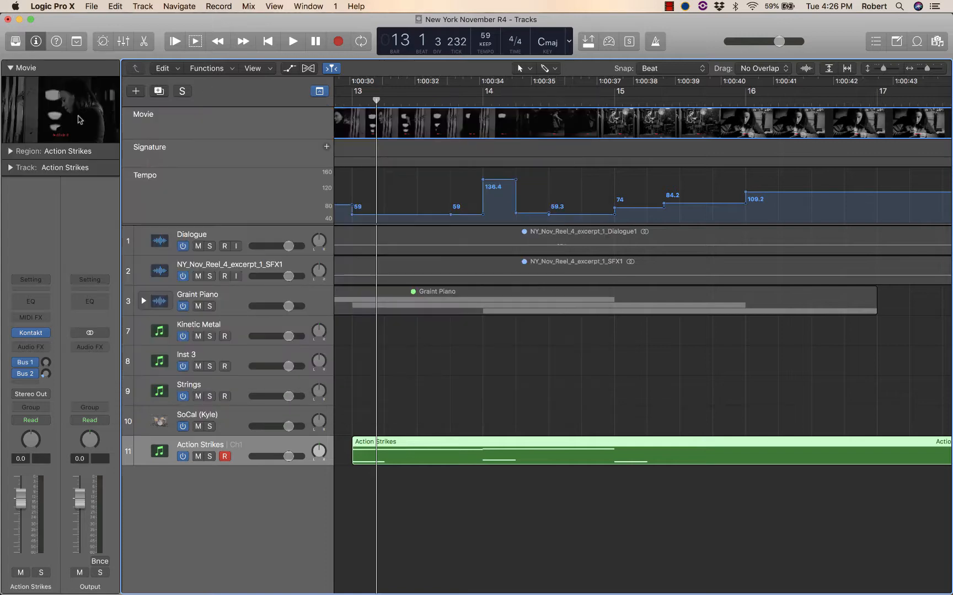
Step: Reopen the Piano Roll, play from bar 13, watch the part against the floating movie window, and stop in bar 15
key("super+4")
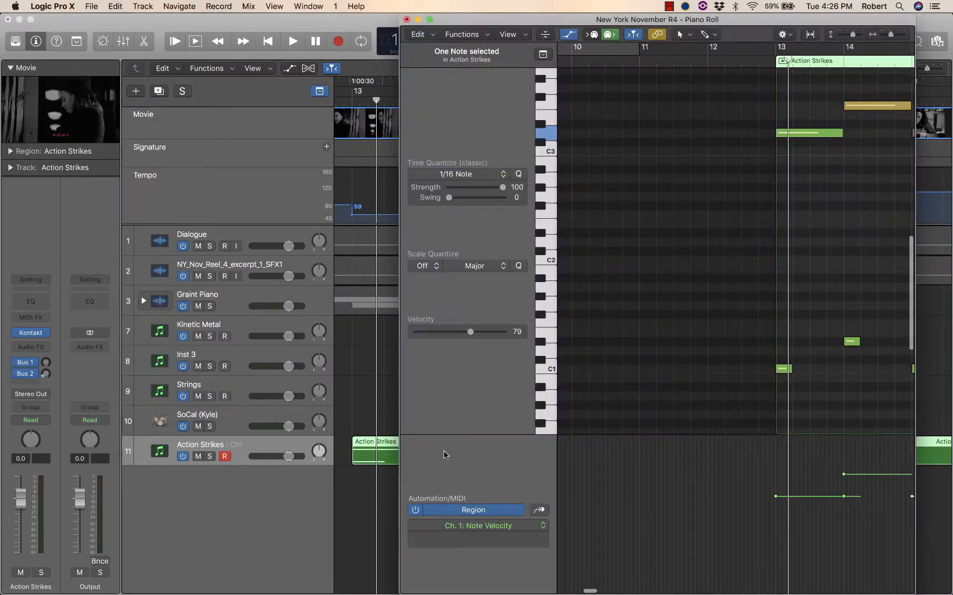
key("space")
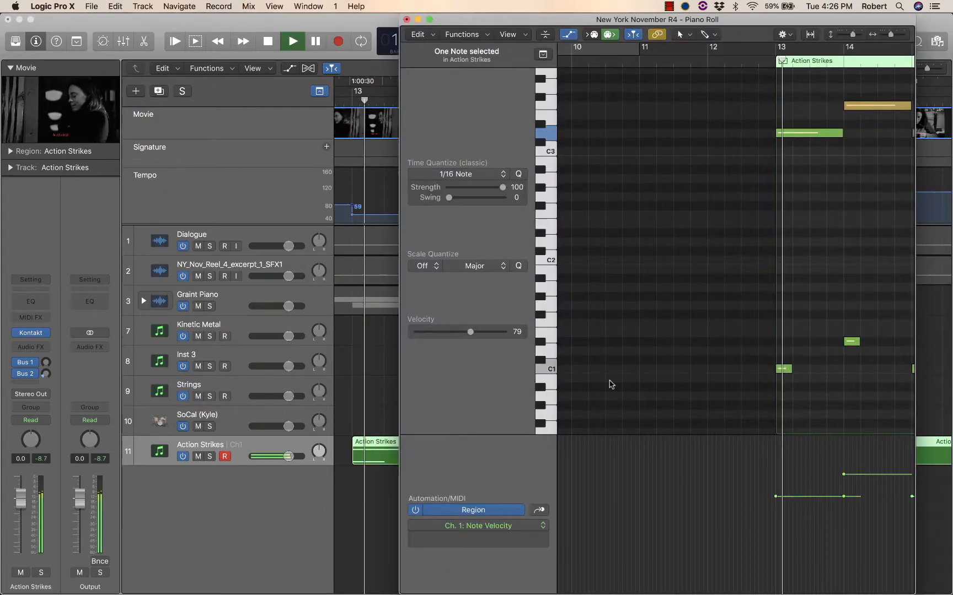
left_click(83, 126)
left_click(81, 127)
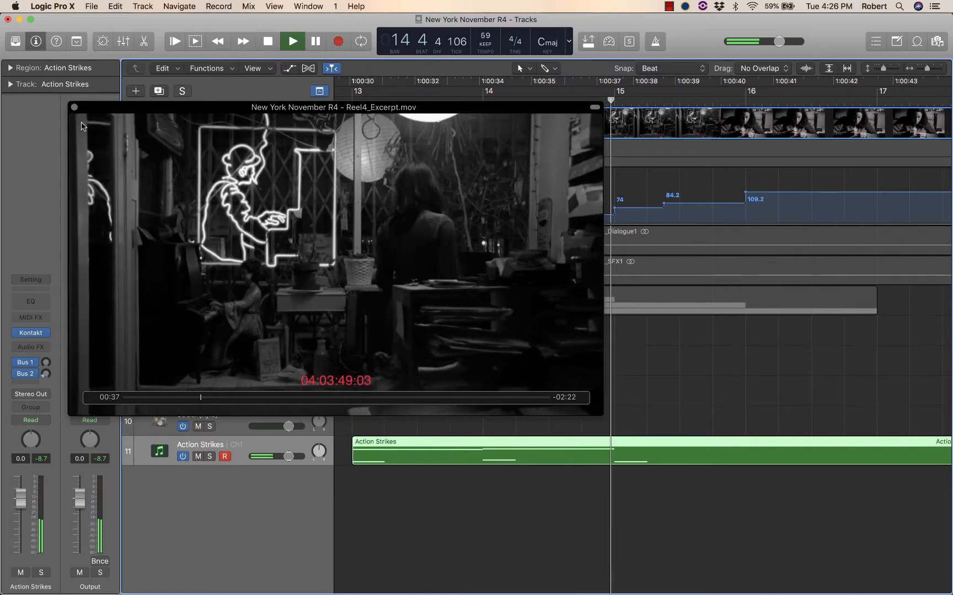
key("space")
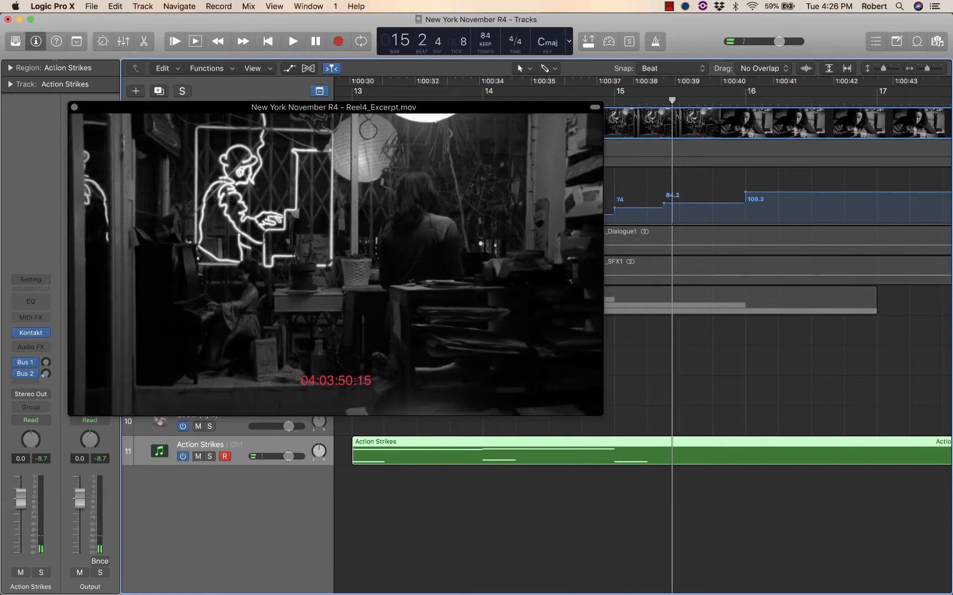